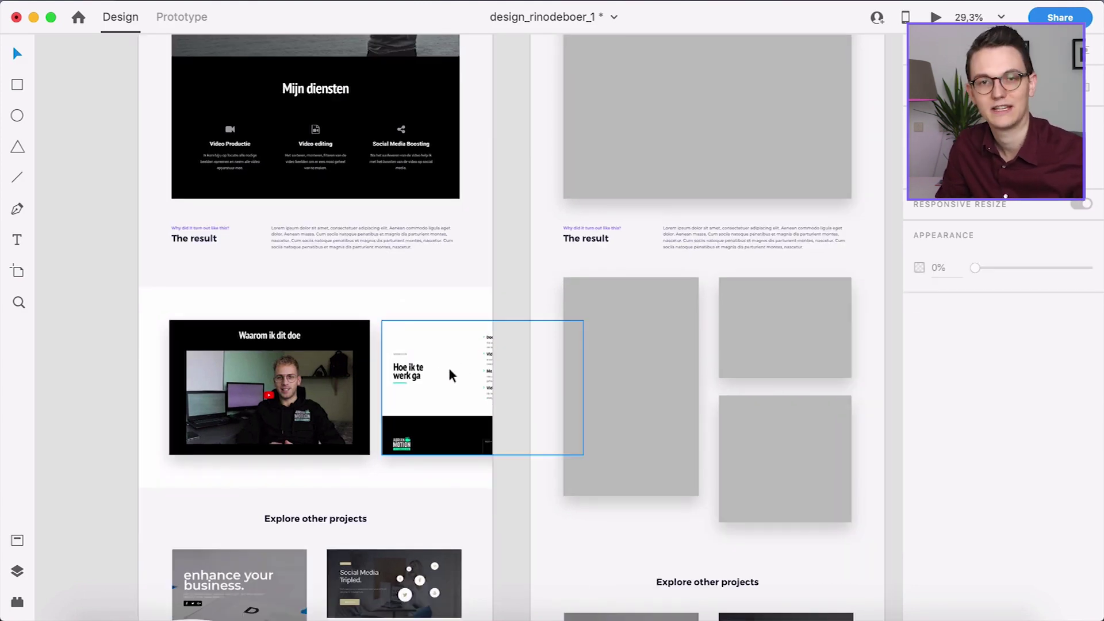
- Examine the three portfolio page artboards side by side, from their headers down to the sections under The result
scroll(444, 338, "down", 5)
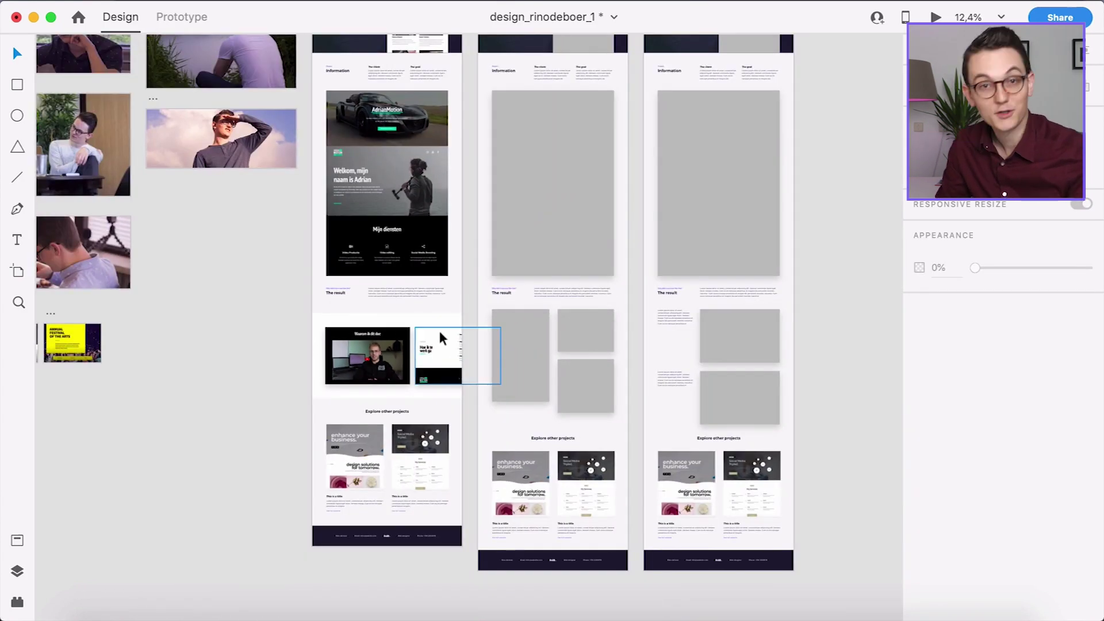
scroll(488, 203, "right", 5)
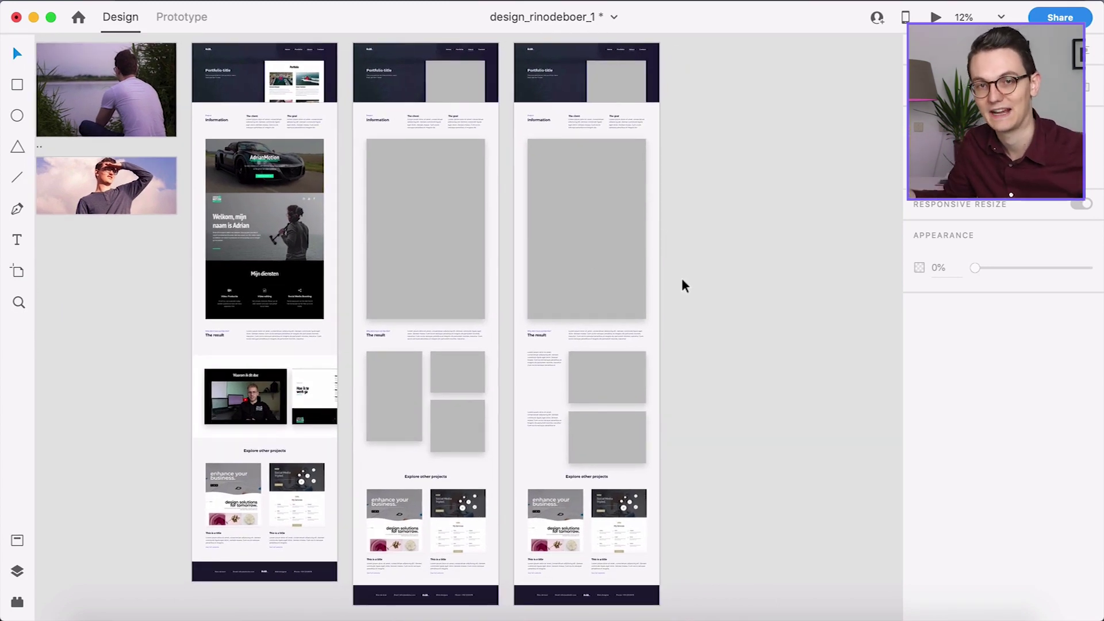
scroll(685, 285, "right", 3)
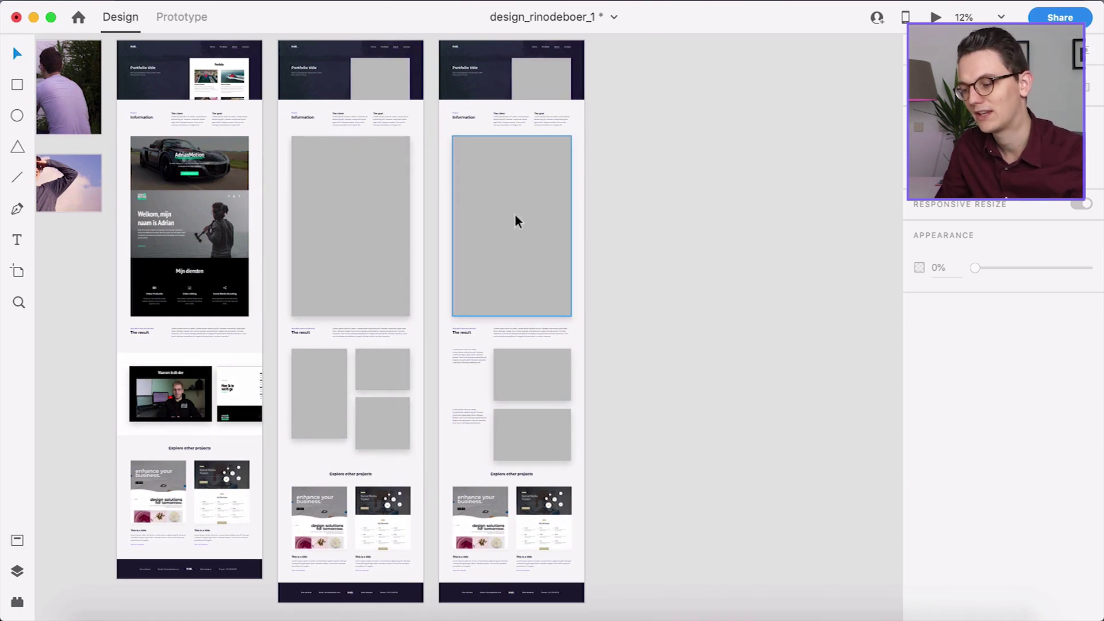
scroll(507, 190, "right", 2)
left_click(434, 43)
left_click(668, 333)
scroll(644, 393, "up", 5)
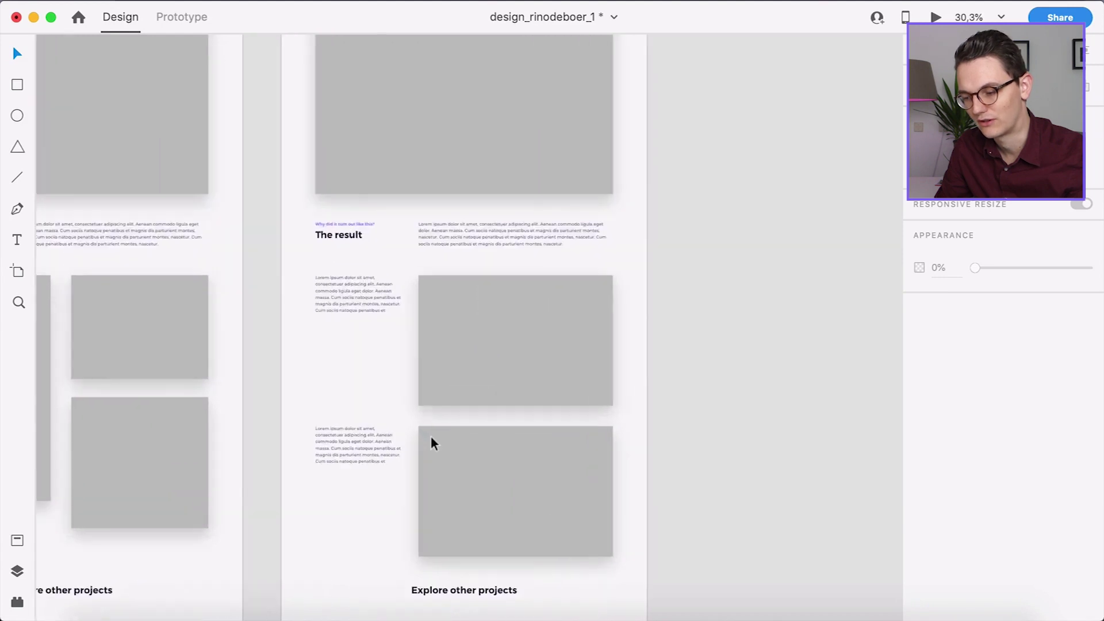
scroll(474, 442, "up", 3)
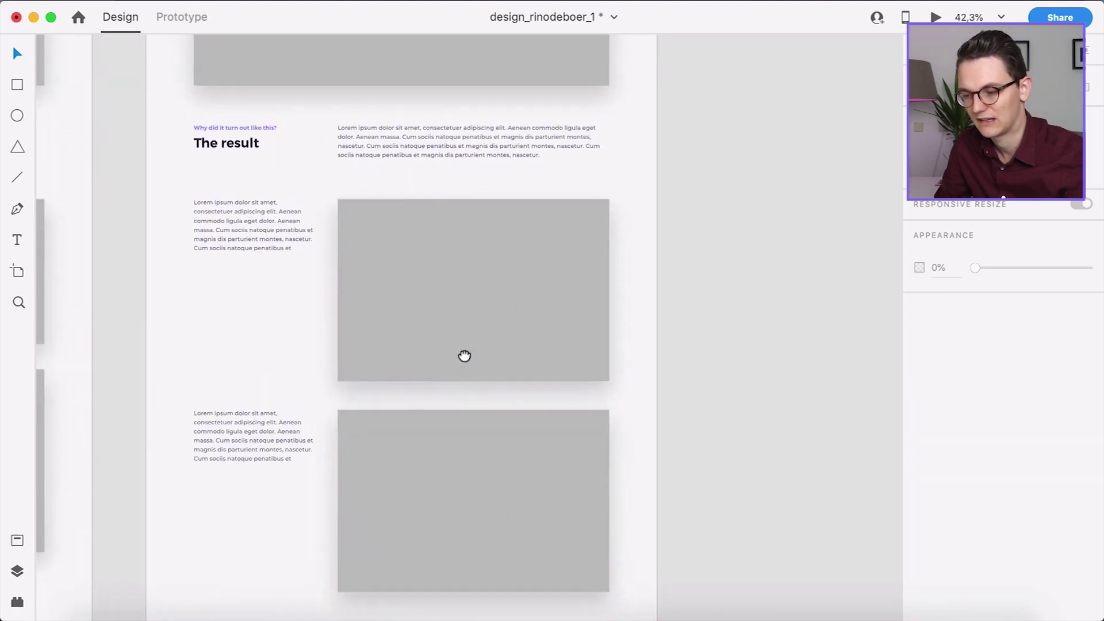
- Examine the text blocks and image placeholders in the third portfolio layout and compare it with the neighbouring artboards
left_click(256, 228)
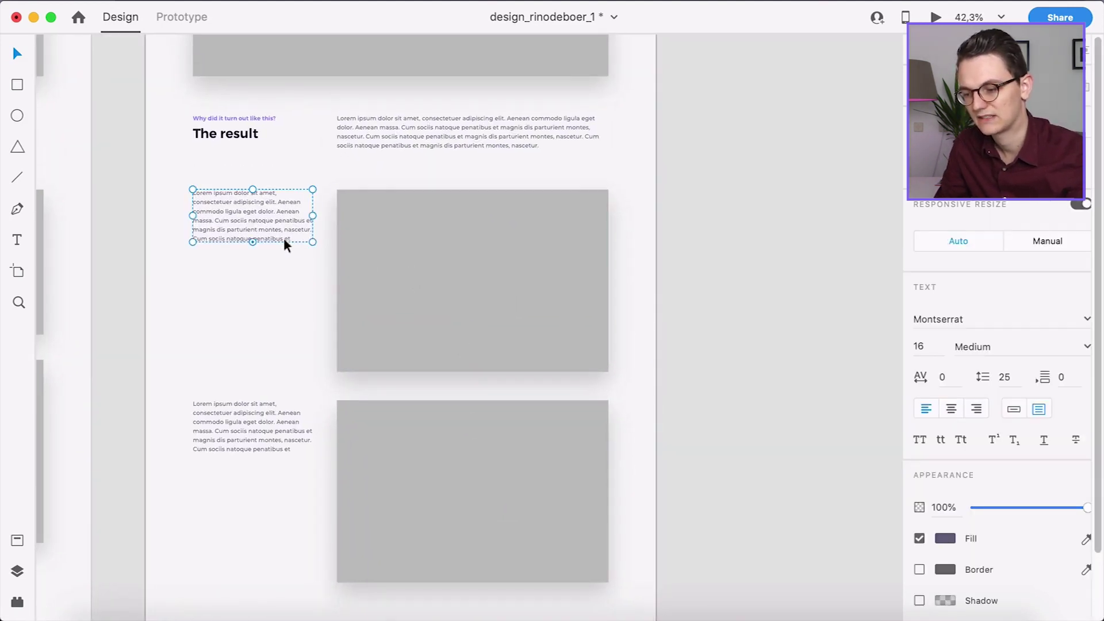
left_click(411, 253)
scroll(476, 478, "down", 1)
left_click(407, 463)
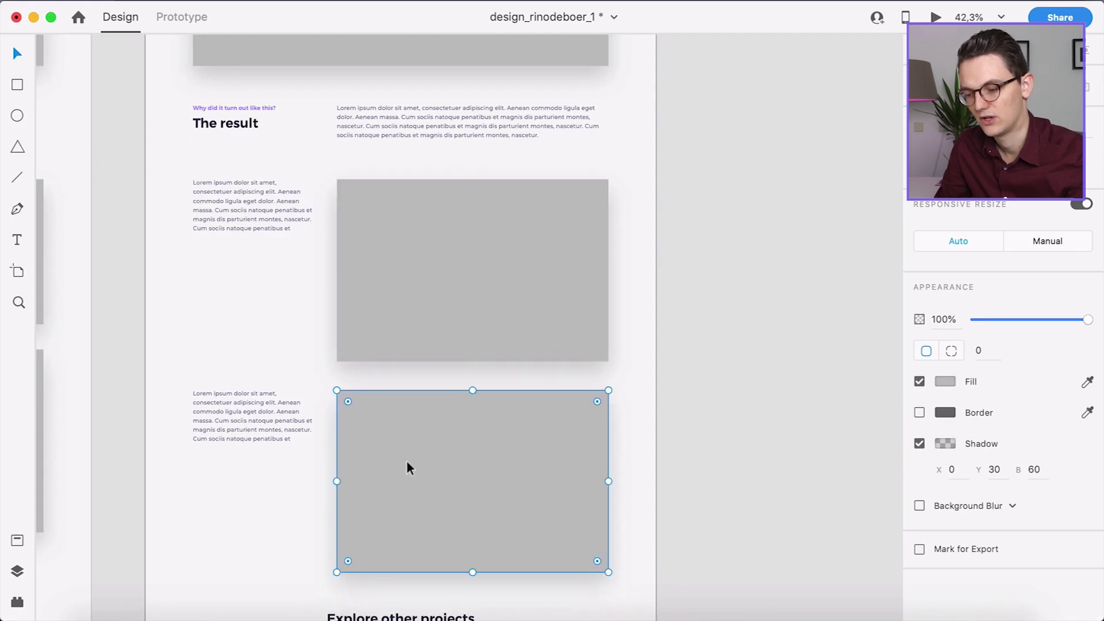
scroll(235, 535, "down", 2)
scroll(254, 509, "up", 2)
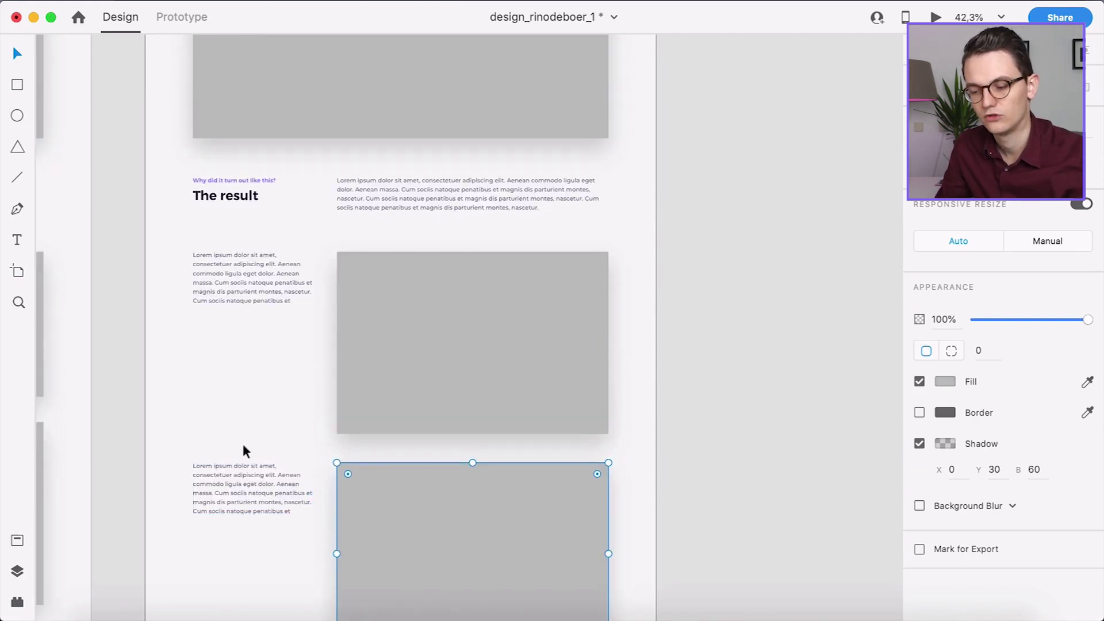
scroll(293, 458, "down", 3)
scroll(309, 390, "up", 5)
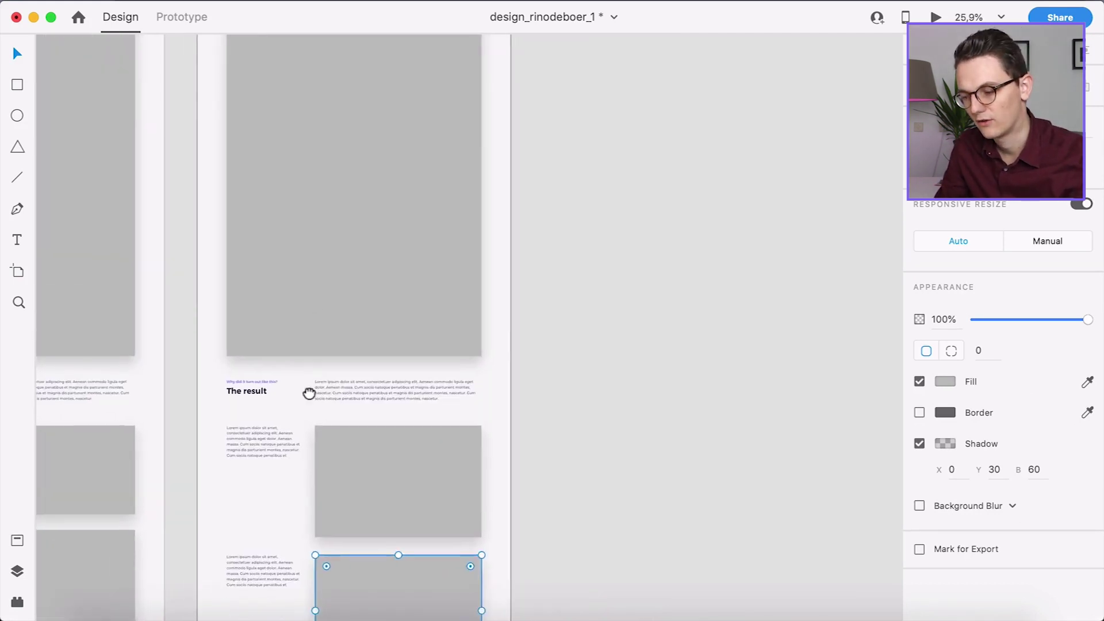
scroll(471, 418, "down", 1)
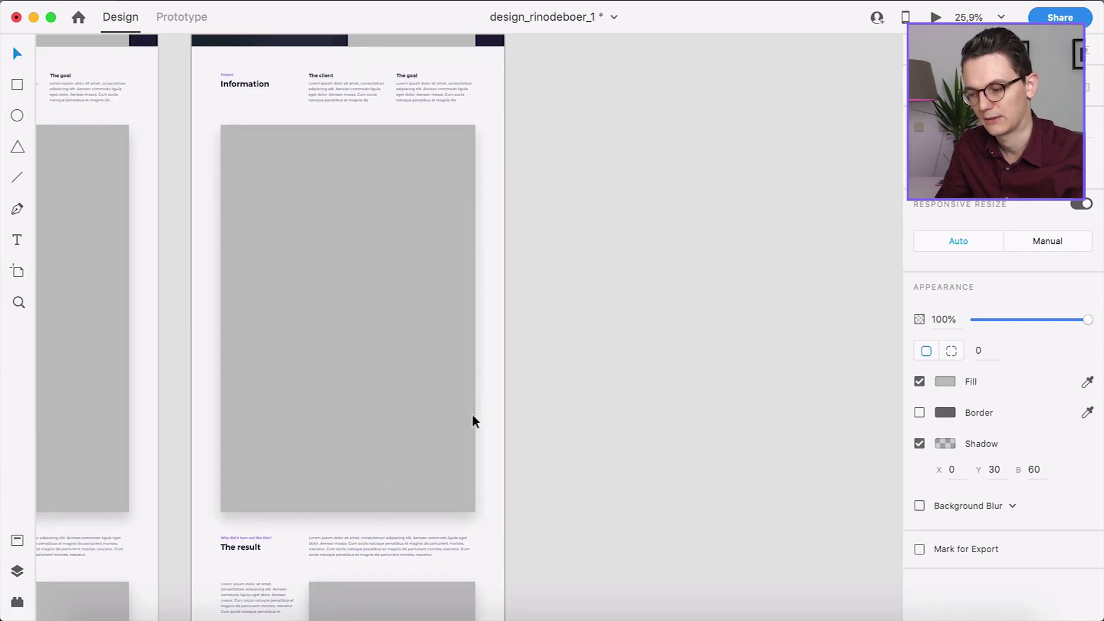
scroll(474, 419, "down", 3)
scroll(443, 394, "down", 5)
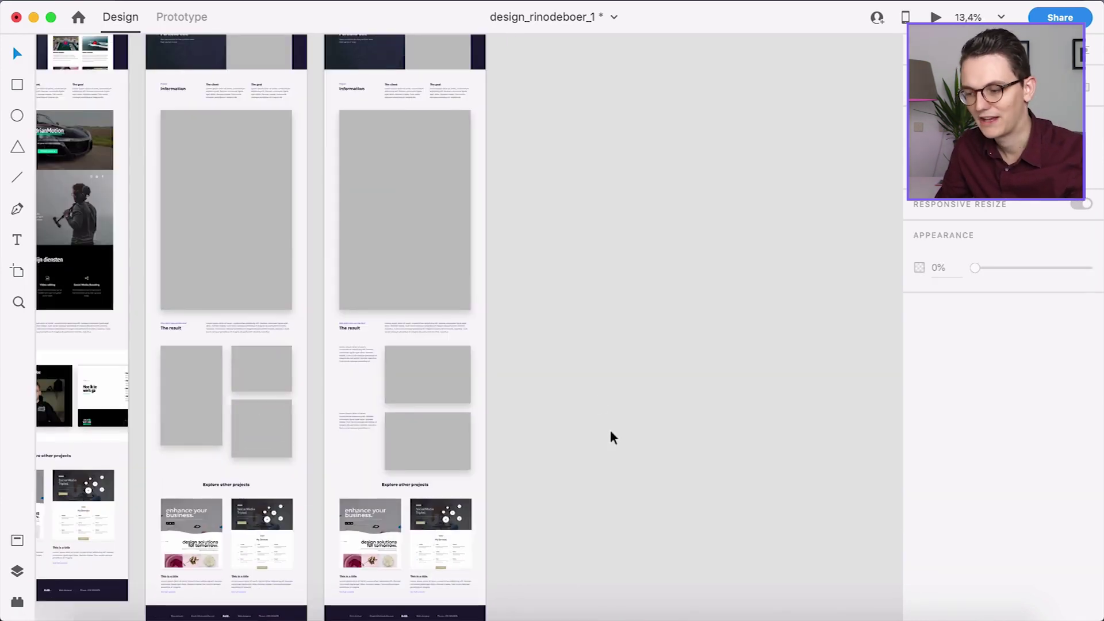
- Switch to the WordPress dashboard in the browser and look over the Google Analytics Dashboard widget
left_click(179, 611)
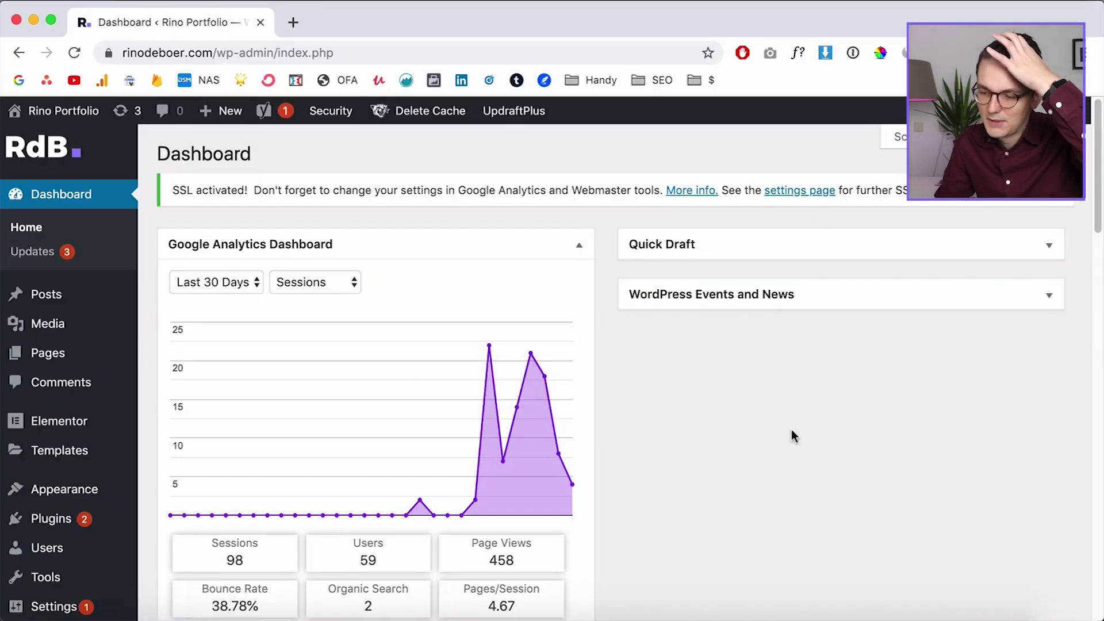
scroll(792, 430, "down", 1)
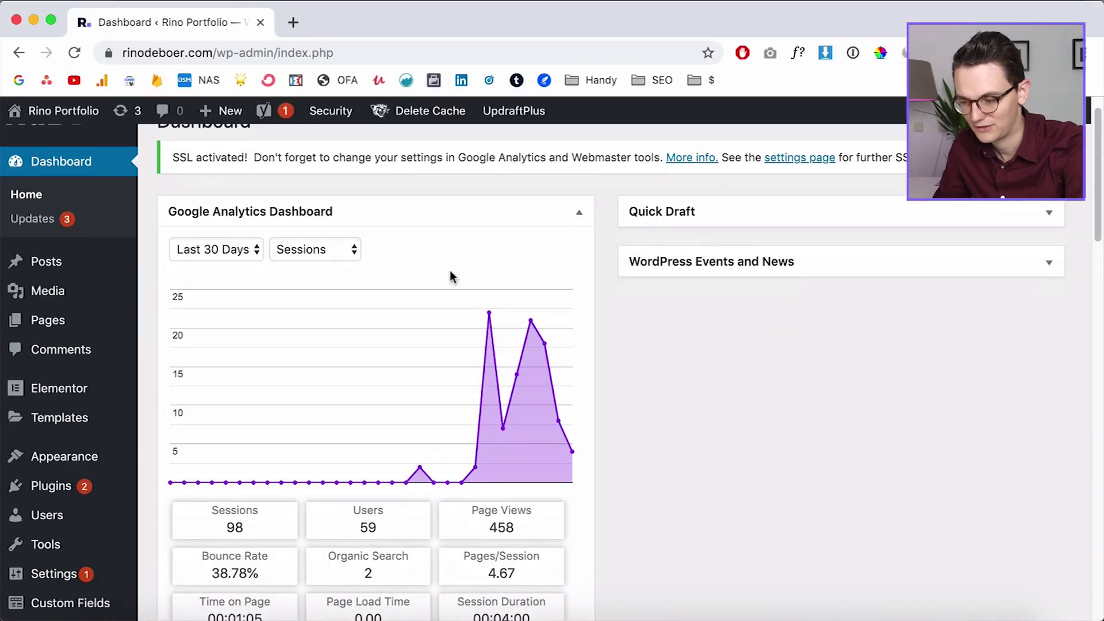
scroll(305, 333, "down", 2)
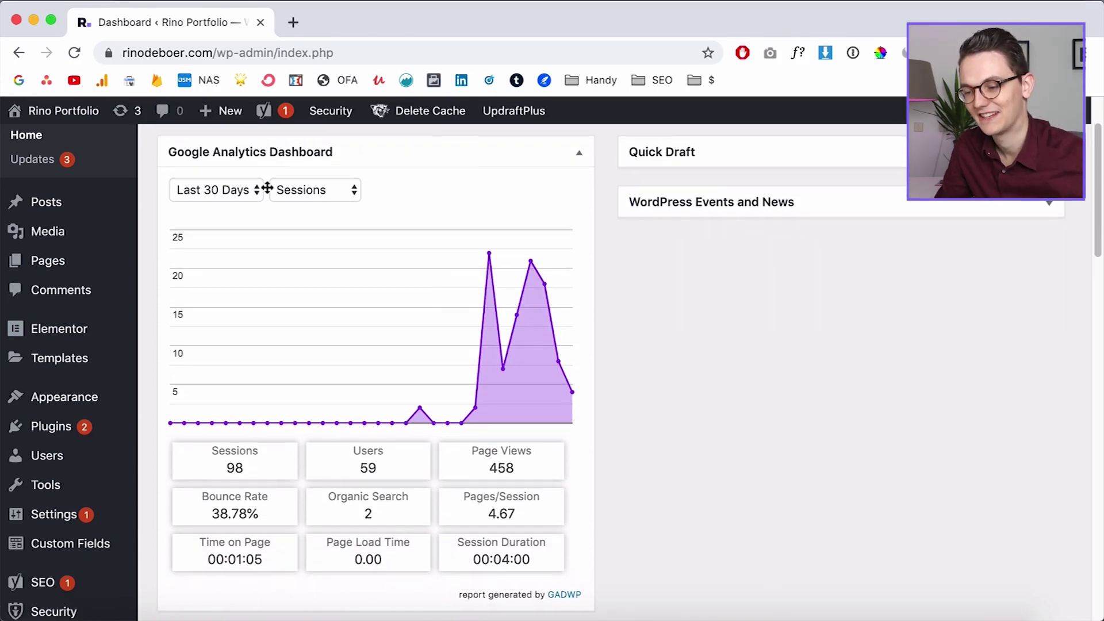
scroll(706, 391, "down", 1)
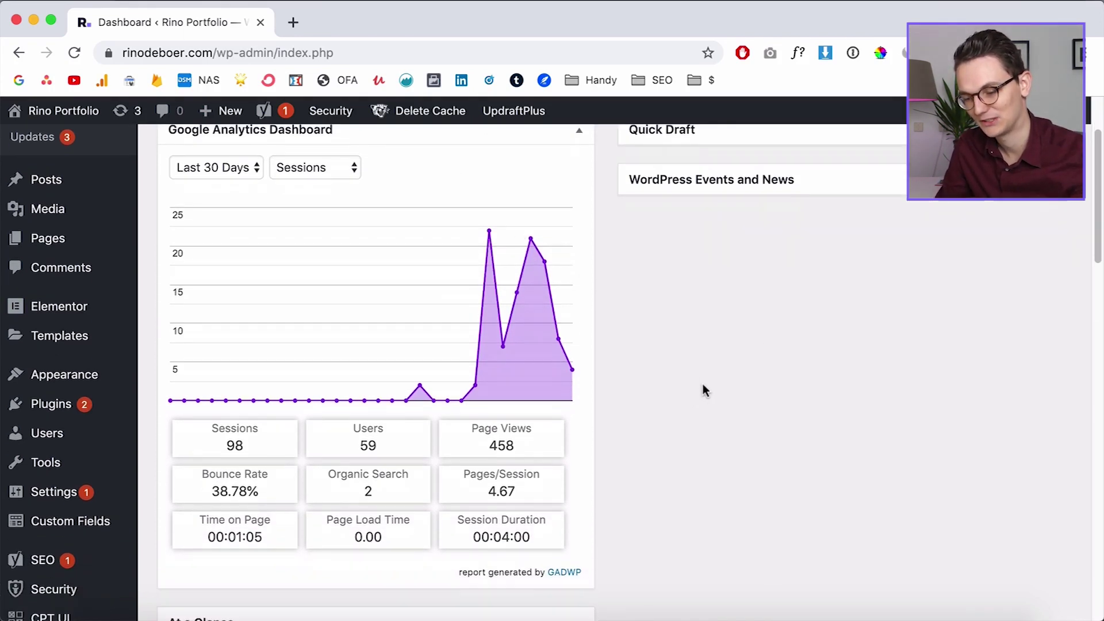
scroll(382, 461, "down", 5)
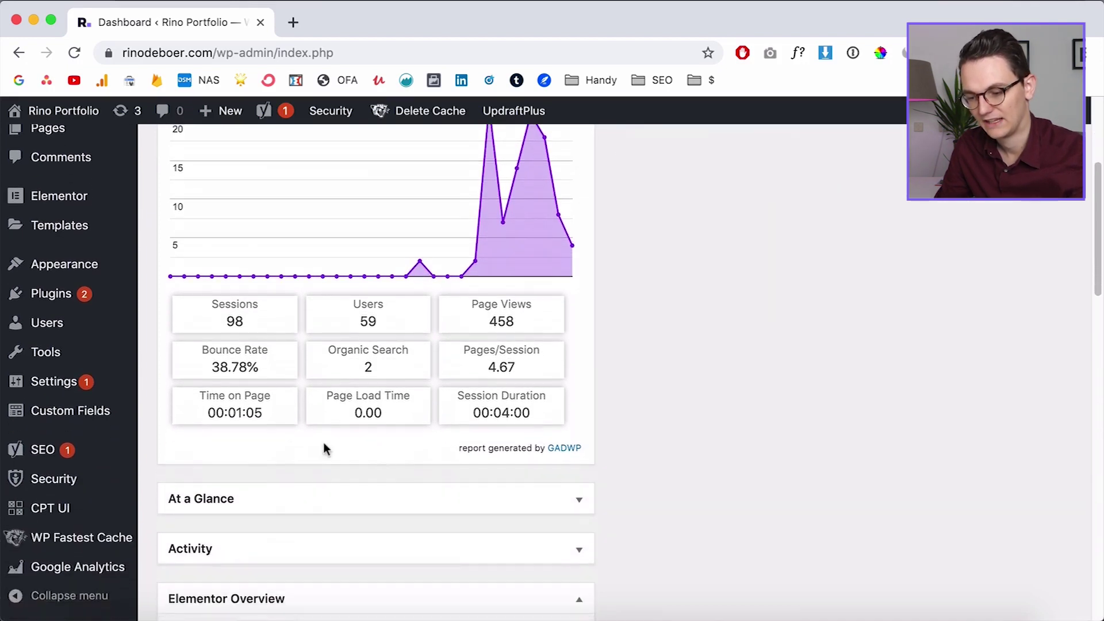
- Open the installed plugins list and examine the plugins along with the Custom Fields and CPT UI admin entries
left_click(53, 298)
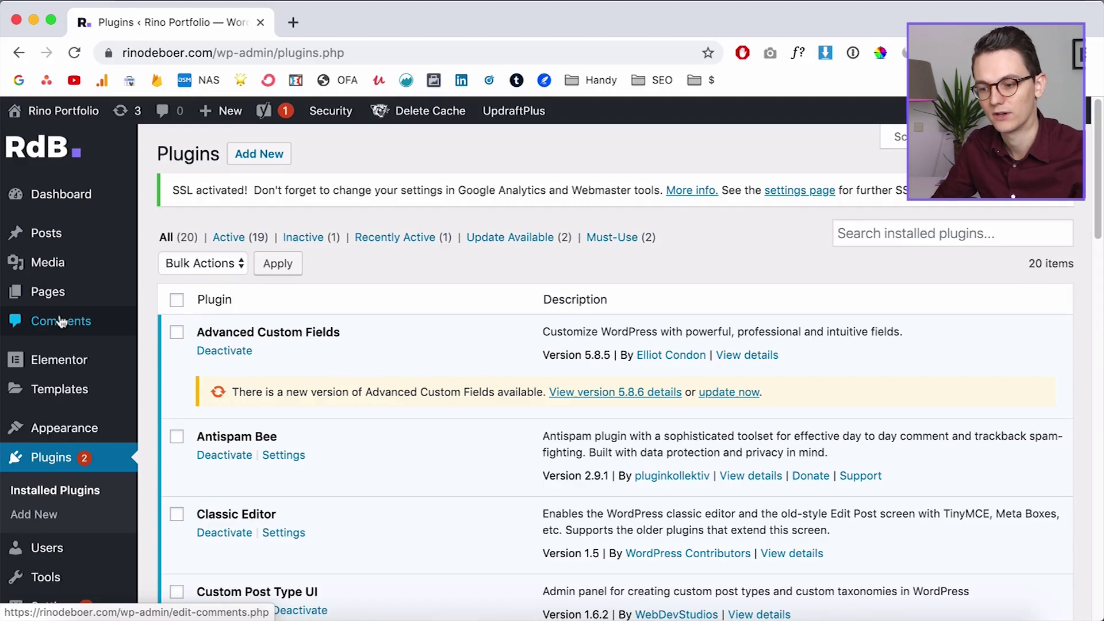
scroll(144, 204, "down", 10)
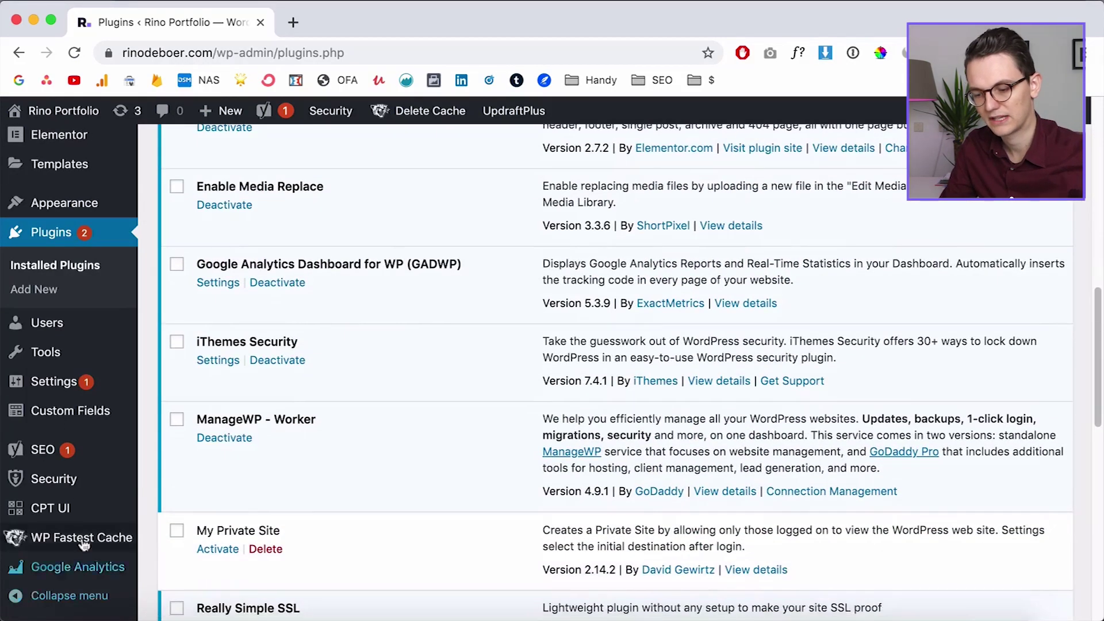
mouse_move(45, 518)
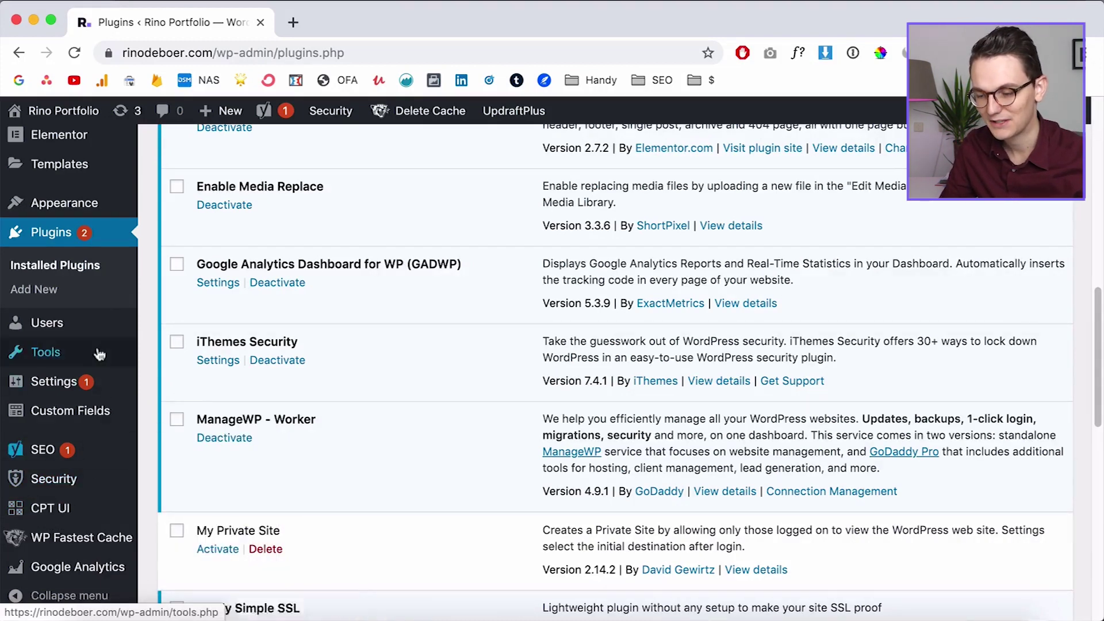
scroll(86, 259, "up", 5)
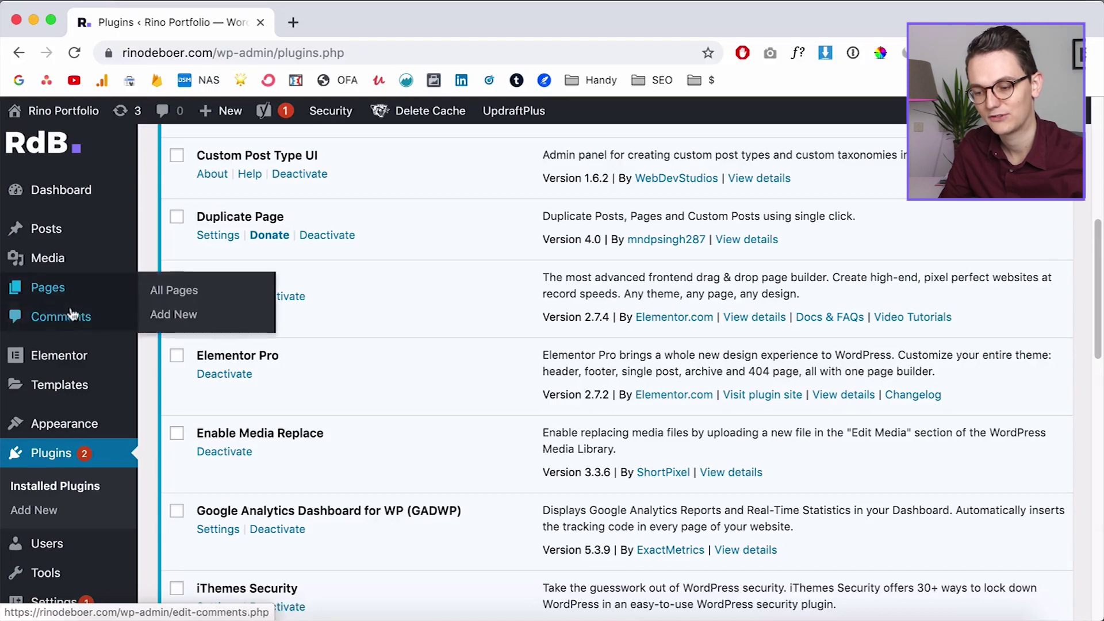
scroll(73, 316, "down", 2)
scroll(73, 315, "down", 3)
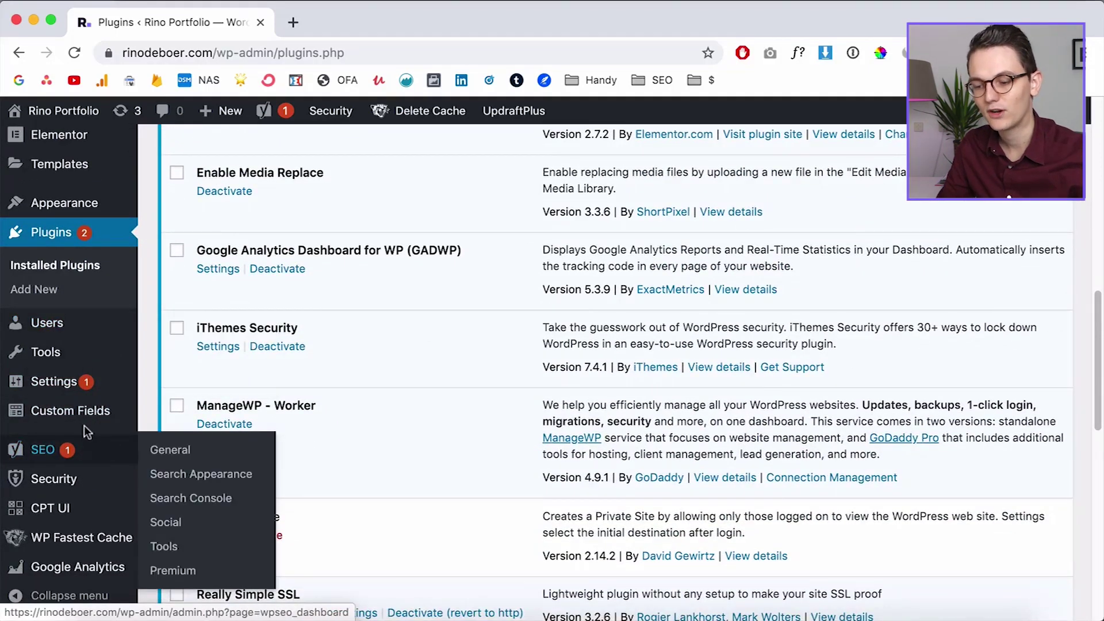
mouse_move(78, 439)
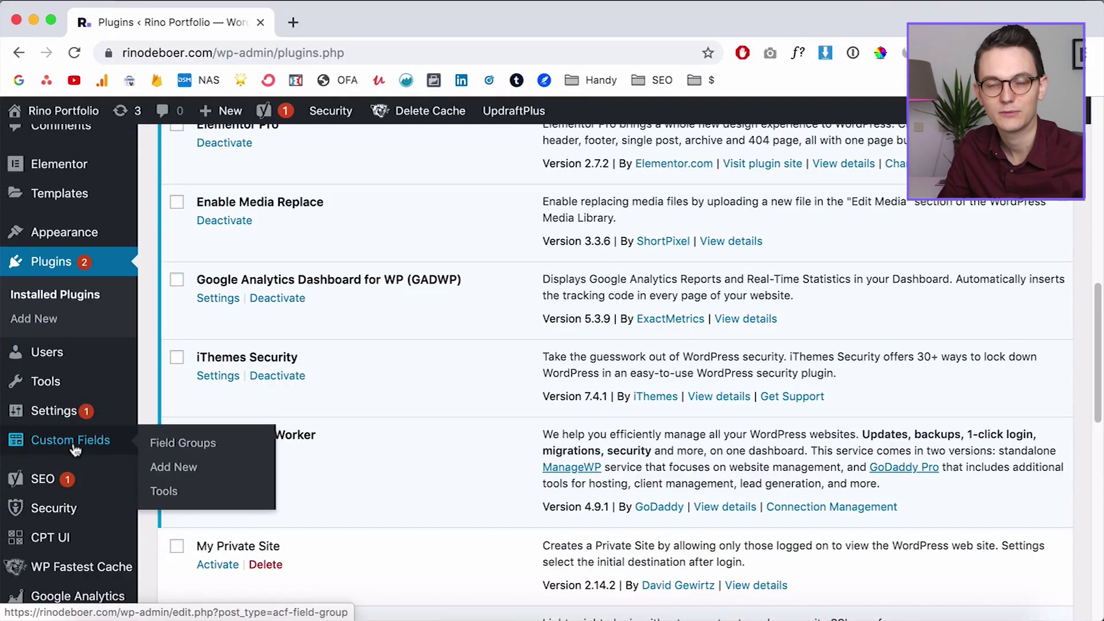
scroll(79, 442, "up", 3)
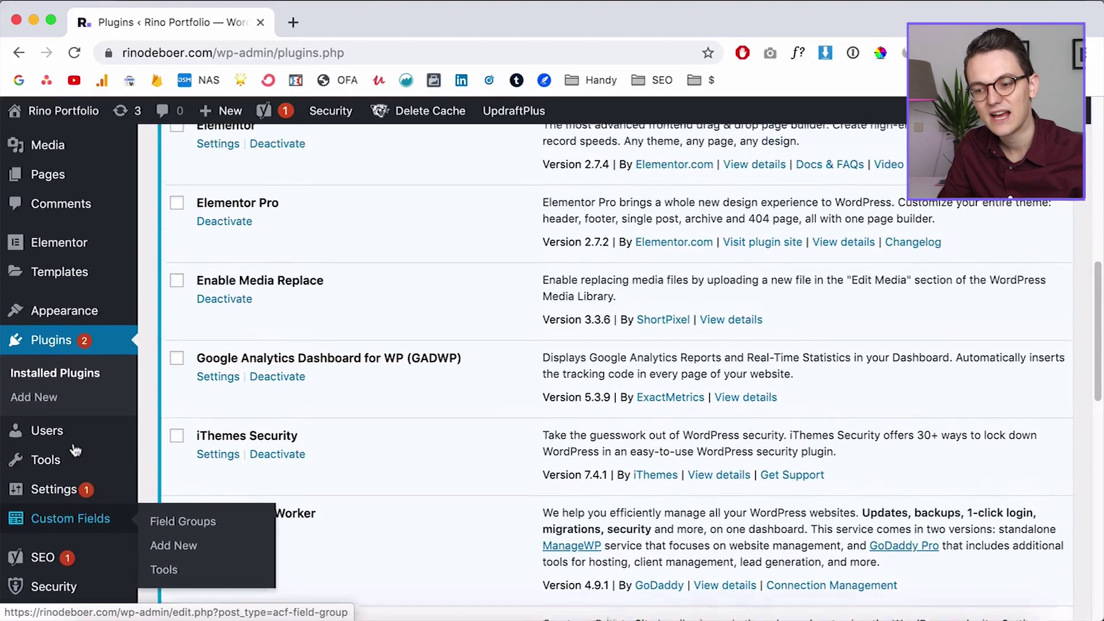
mouse_move(75, 236)
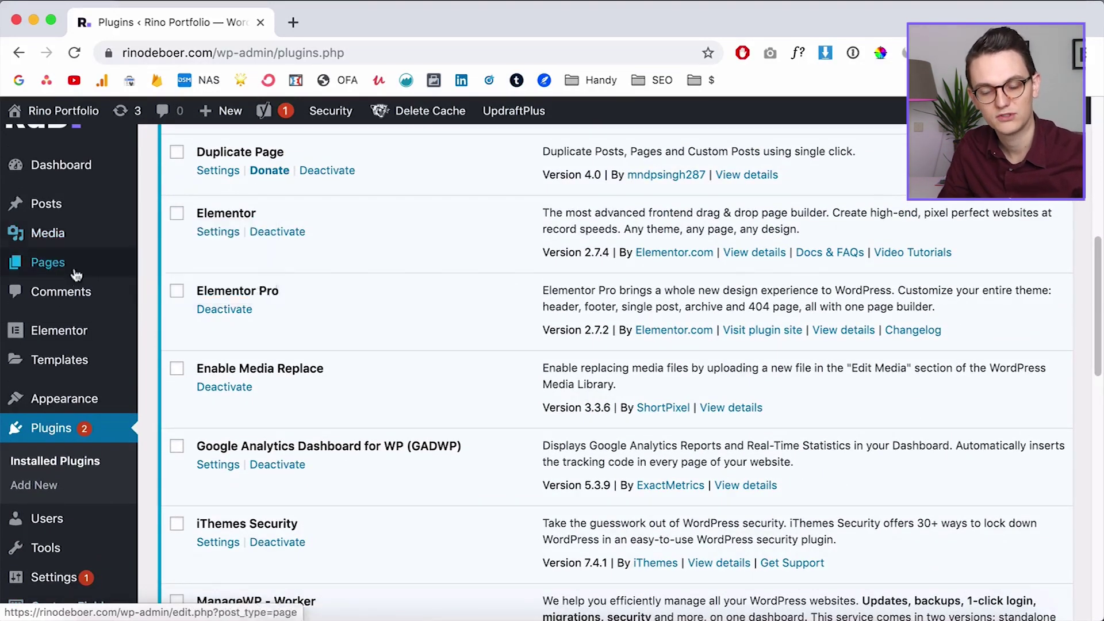
scroll(75, 264, "down", 4)
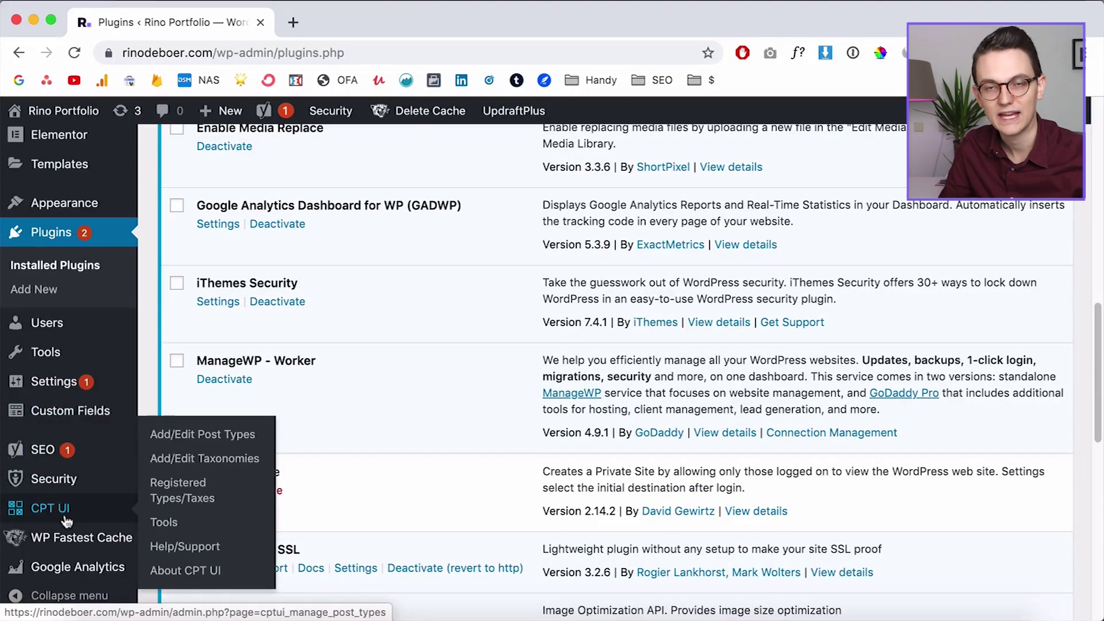
scroll(67, 521, "up", 2)
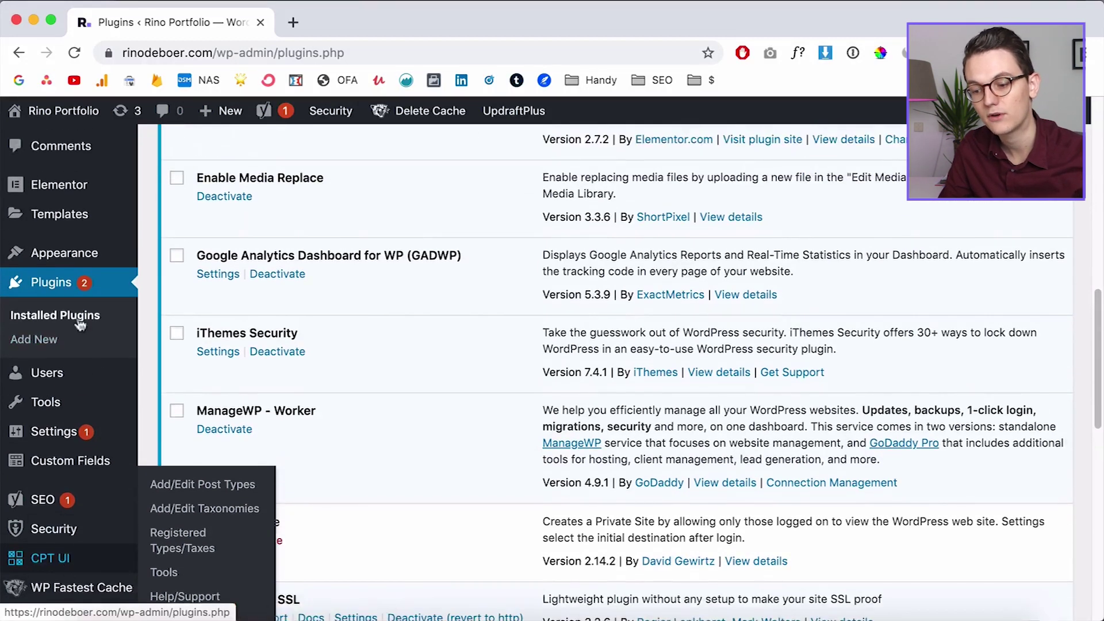
mouse_move(118, 412)
- Switch to Adobe XD and examine the text and image blocks under The result in the third portfolio layout
left_click(306, 601)
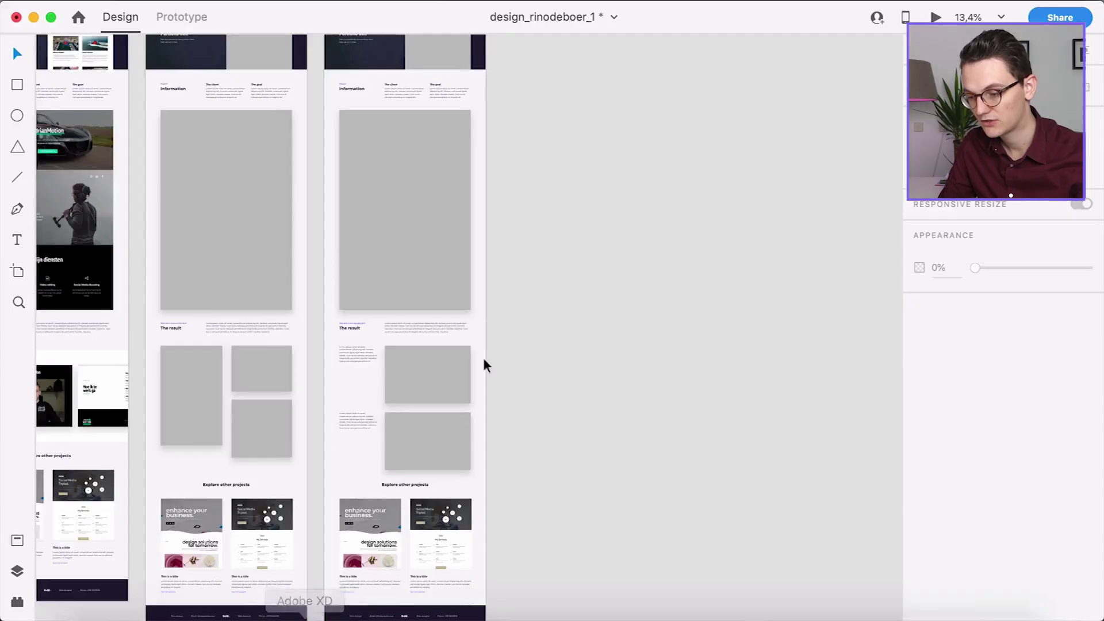
scroll(483, 365, "up", 2)
left_click(399, 423)
scroll(399, 423, "up", 5)
left_click(340, 373)
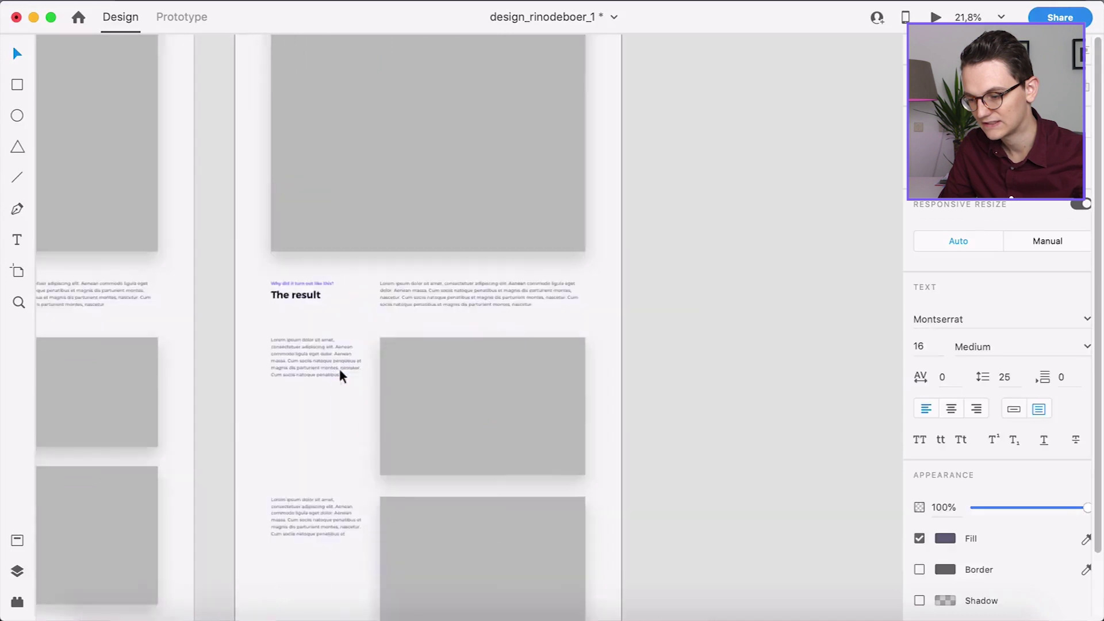
scroll(426, 295, "down", 3)
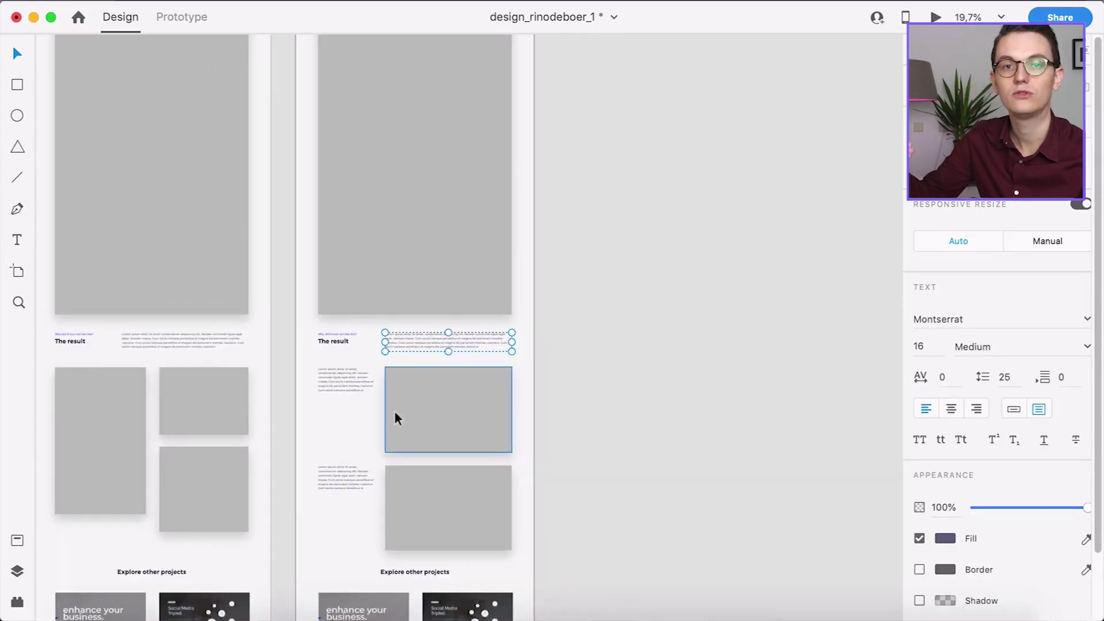
- Switch back to WordPress in the browser and open CPT UI's page for adding and editing post types
key("super+Tab")
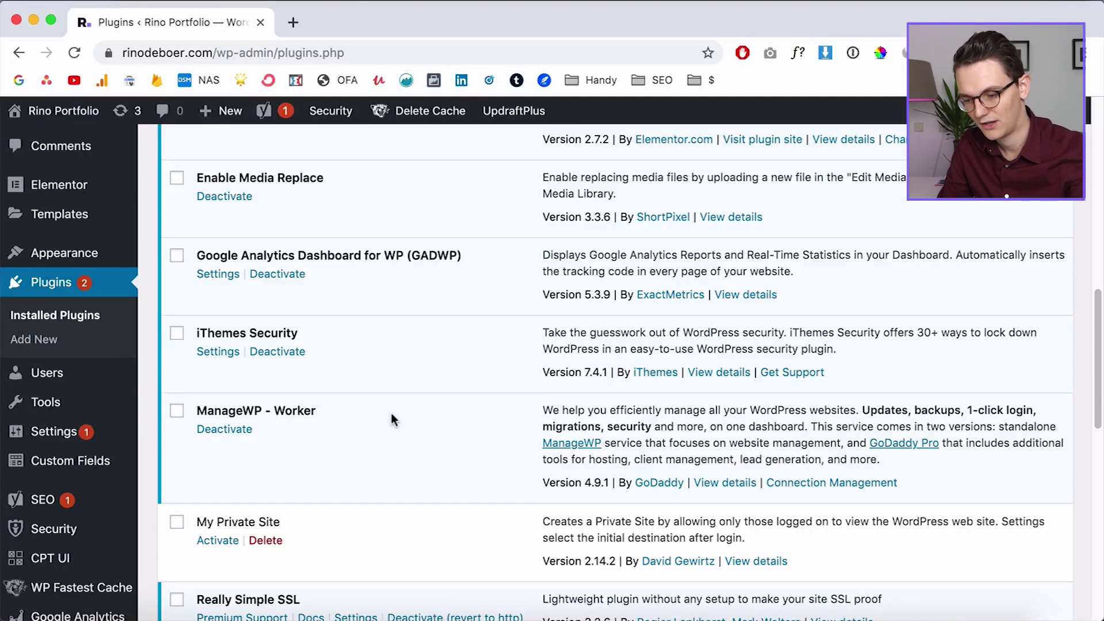
mouse_move(50, 512)
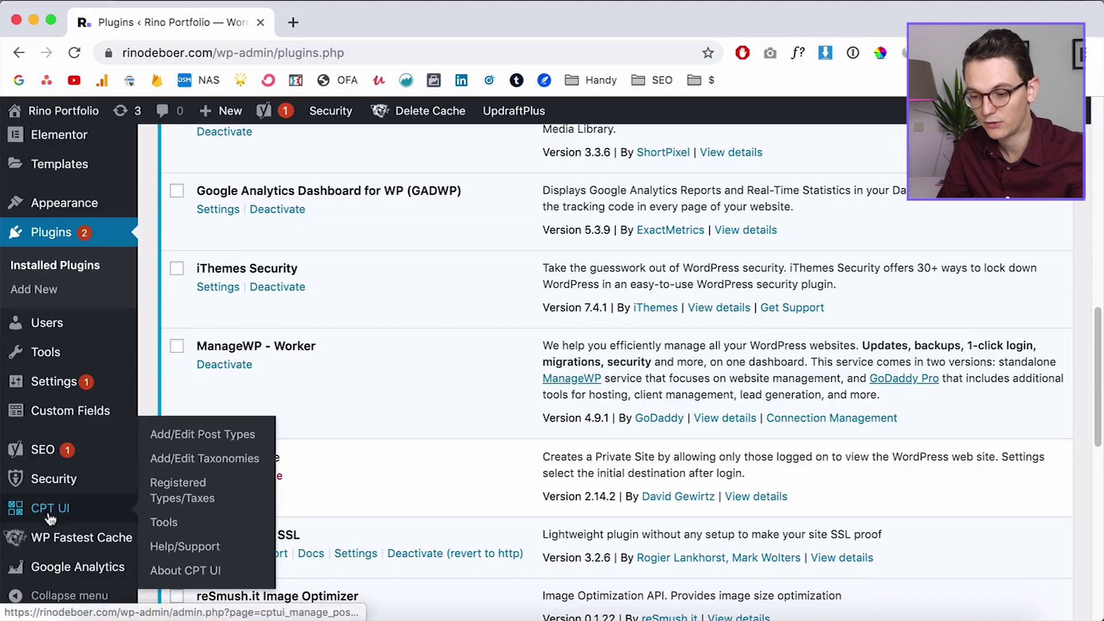
left_click(180, 436)
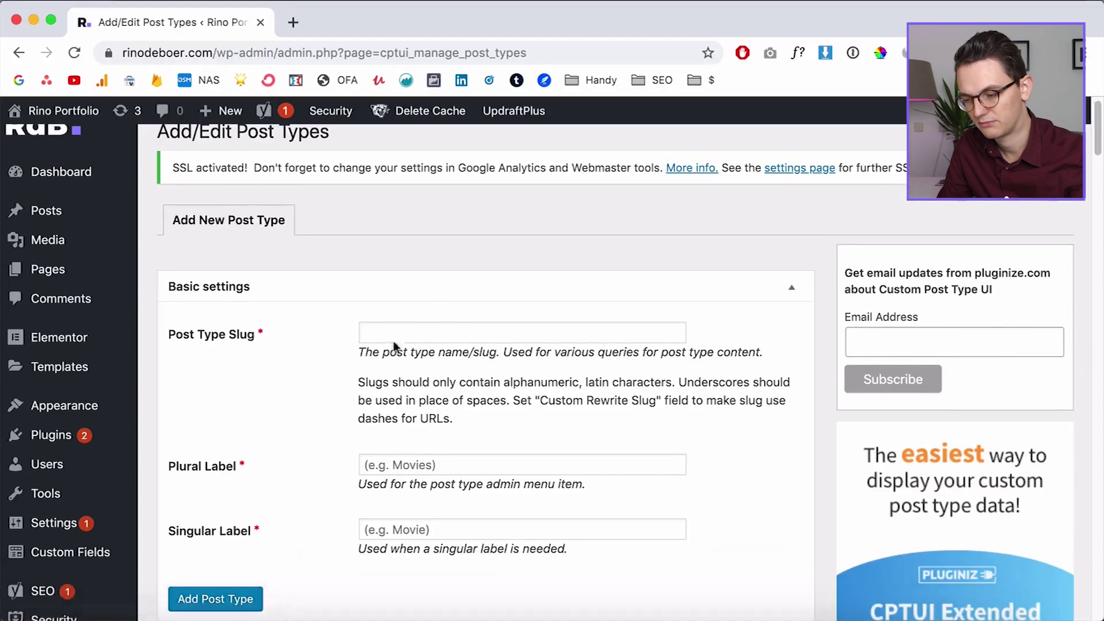
- Set the new post type's slug to portfolio
left_click(465, 322)
type("portfolio")
left_click(298, 395)
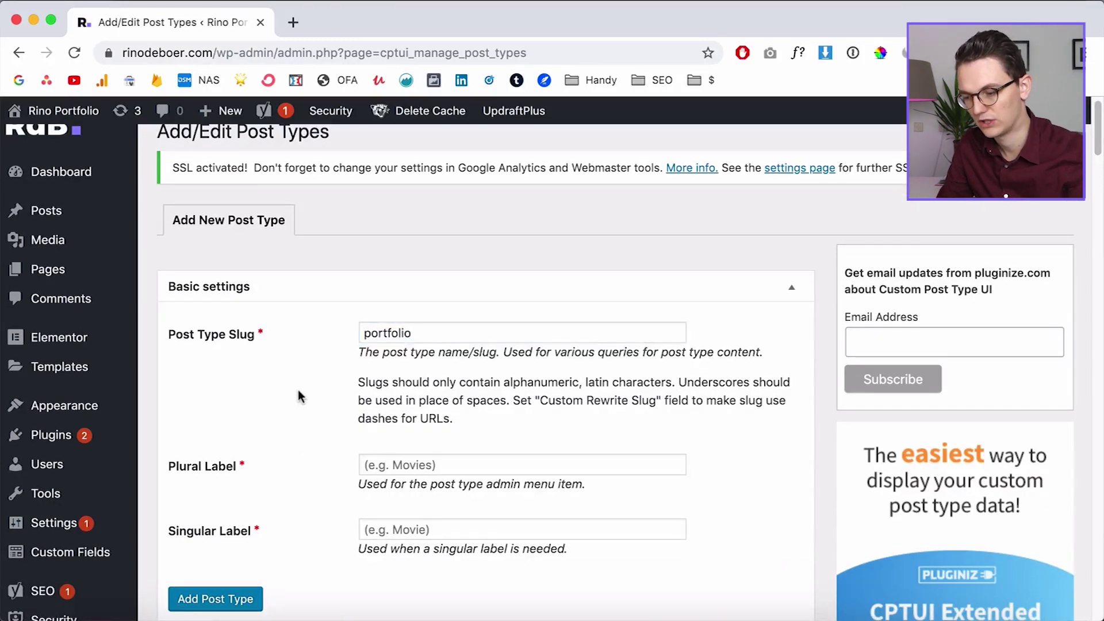
- Set the new post type's plural label to Portfolio and its singular label to Portfolio item
scroll(300, 396, "down", 3)
scroll(345, 317, "down", 1)
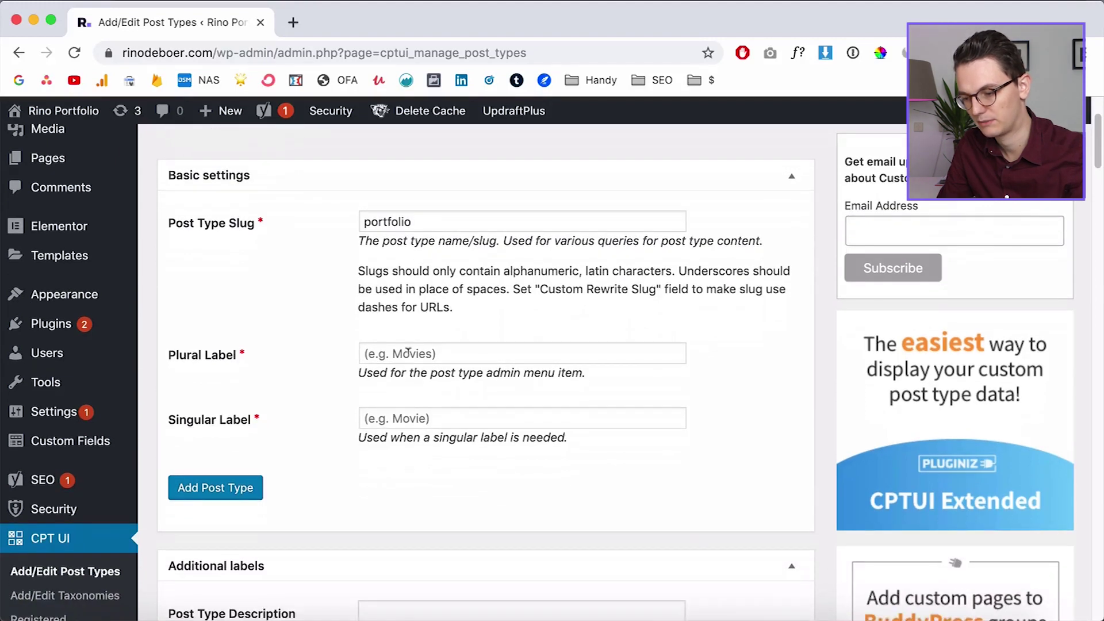
left_click(420, 354)
key("Down")
key("Return")
key("BackSpace")
type("Portfolio")
key("Tab")
type("Po")
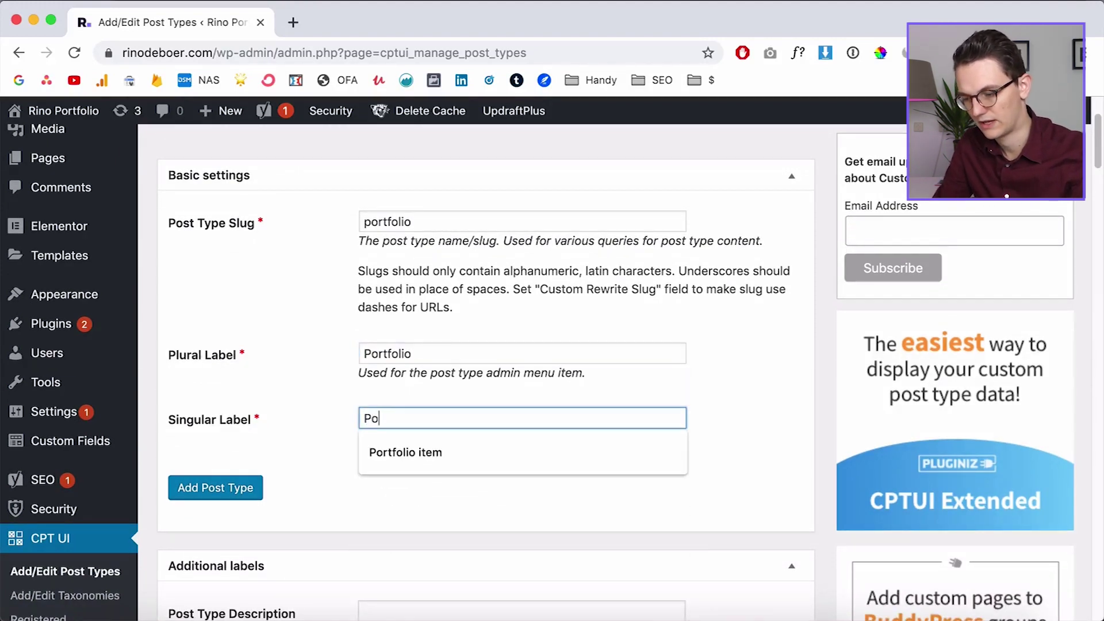
left_click(402, 448)
- Choose wp_custom_icon_projects.png from the media library as the post type's menu icon
scroll(341, 447, "down", 10)
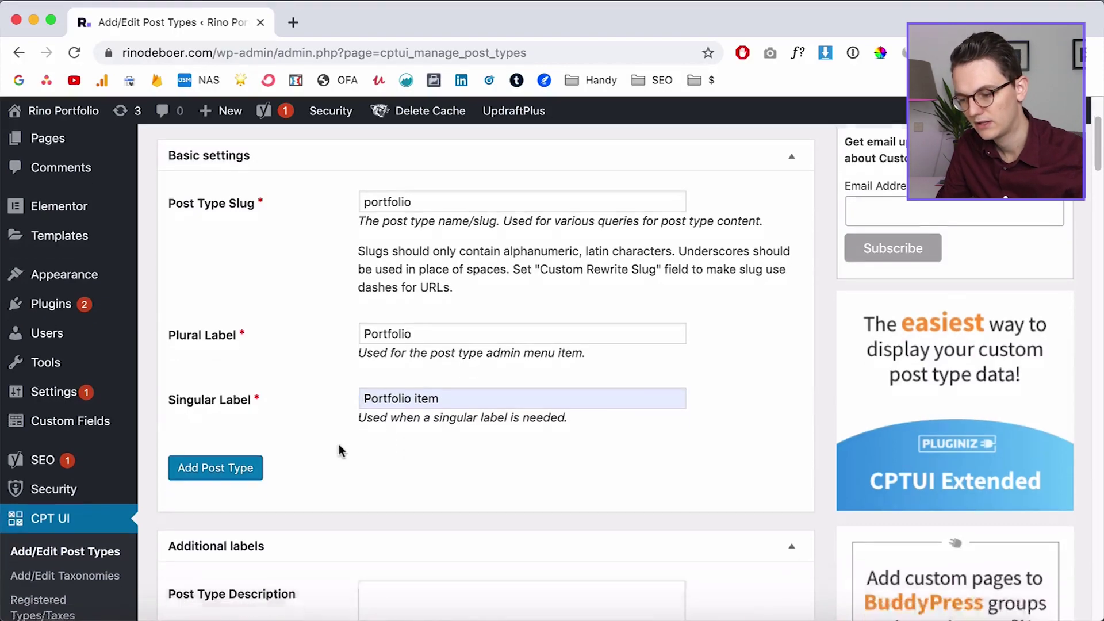
scroll(339, 447, "down", 15)
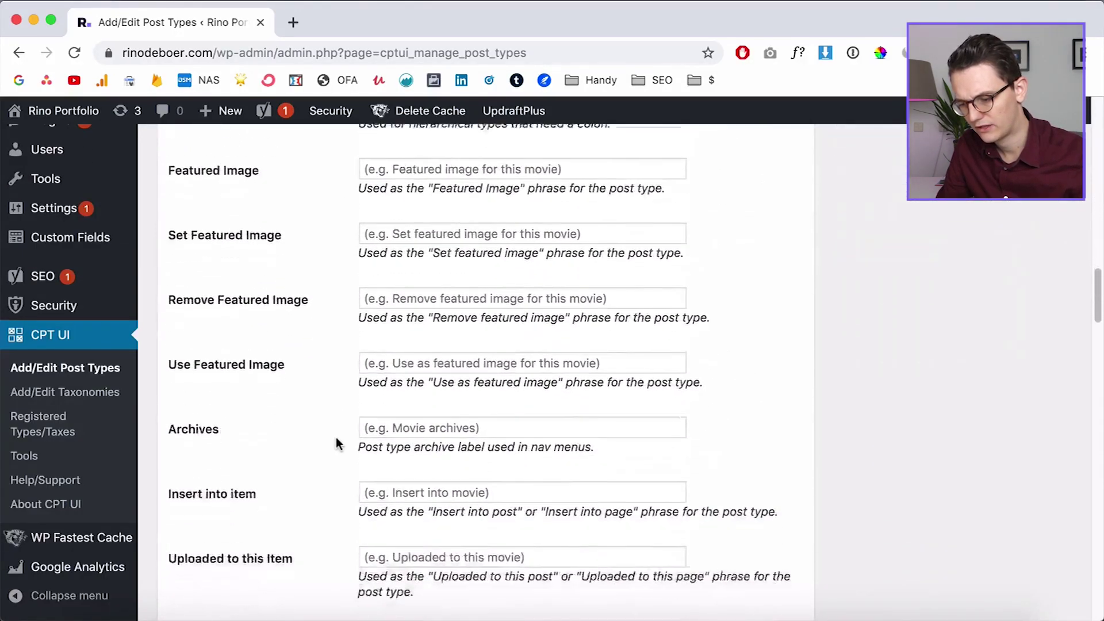
scroll(337, 440, "down", 20)
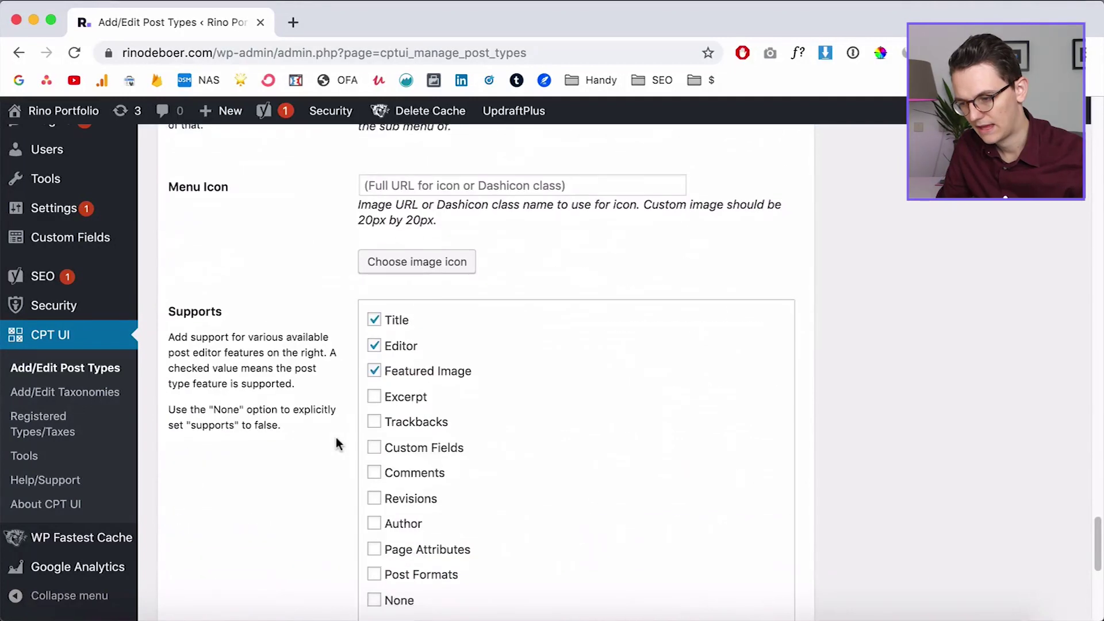
scroll(288, 316, "up", 2)
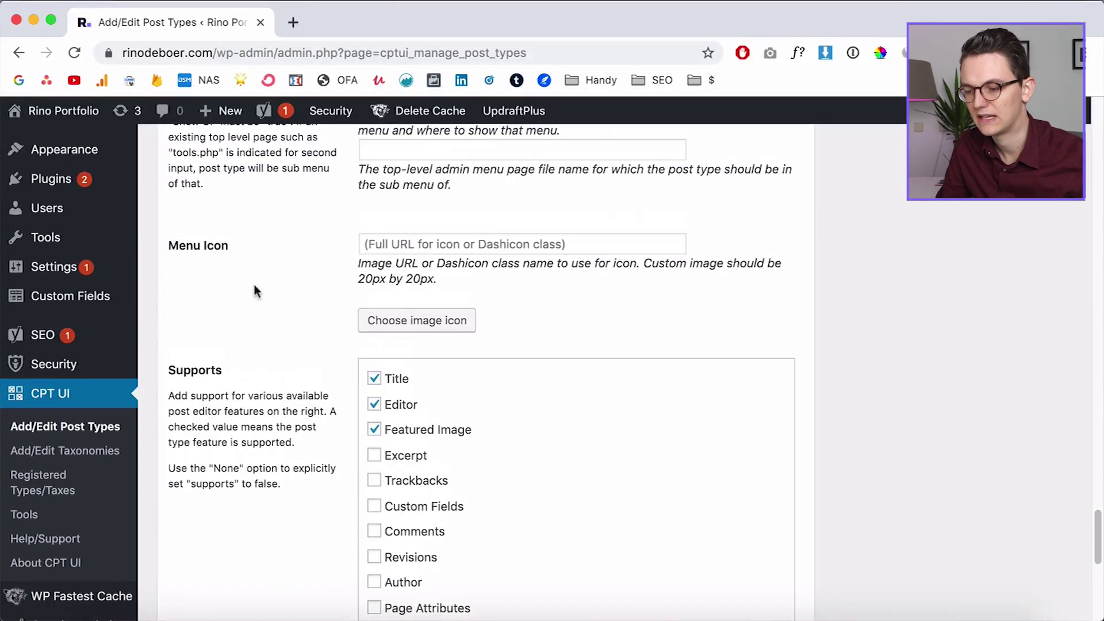
scroll(287, 323, "up", 1)
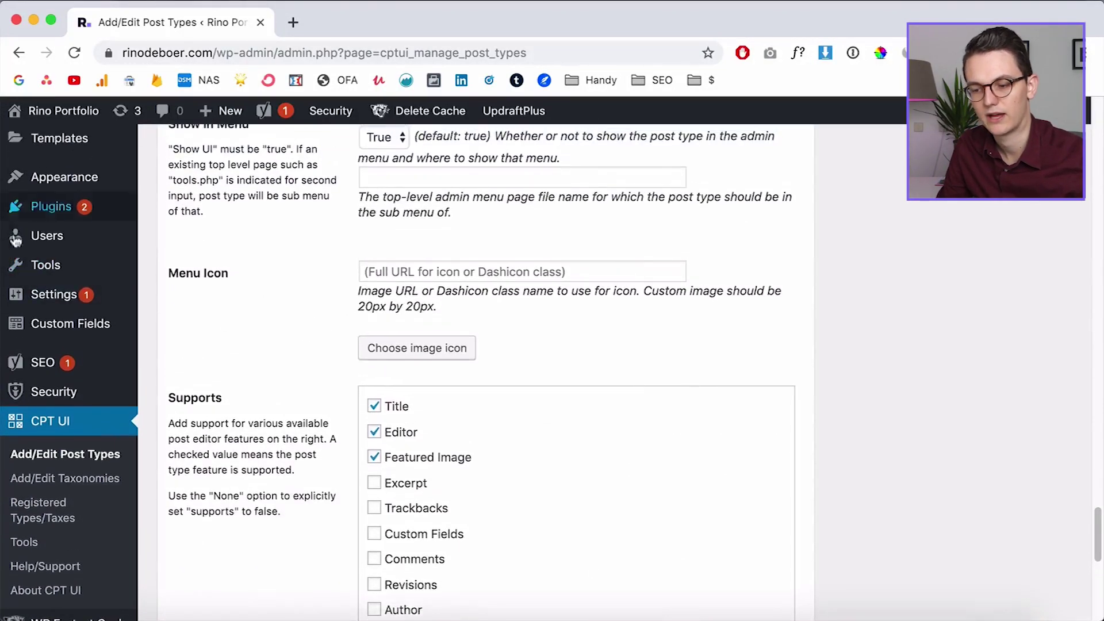
left_click(398, 347)
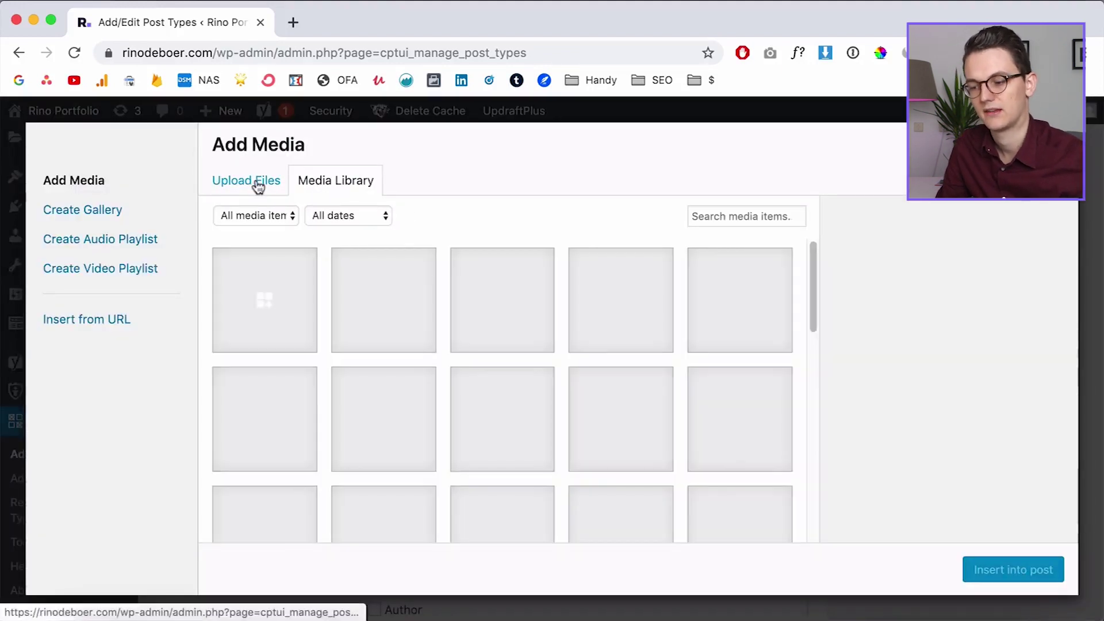
left_click(280, 326)
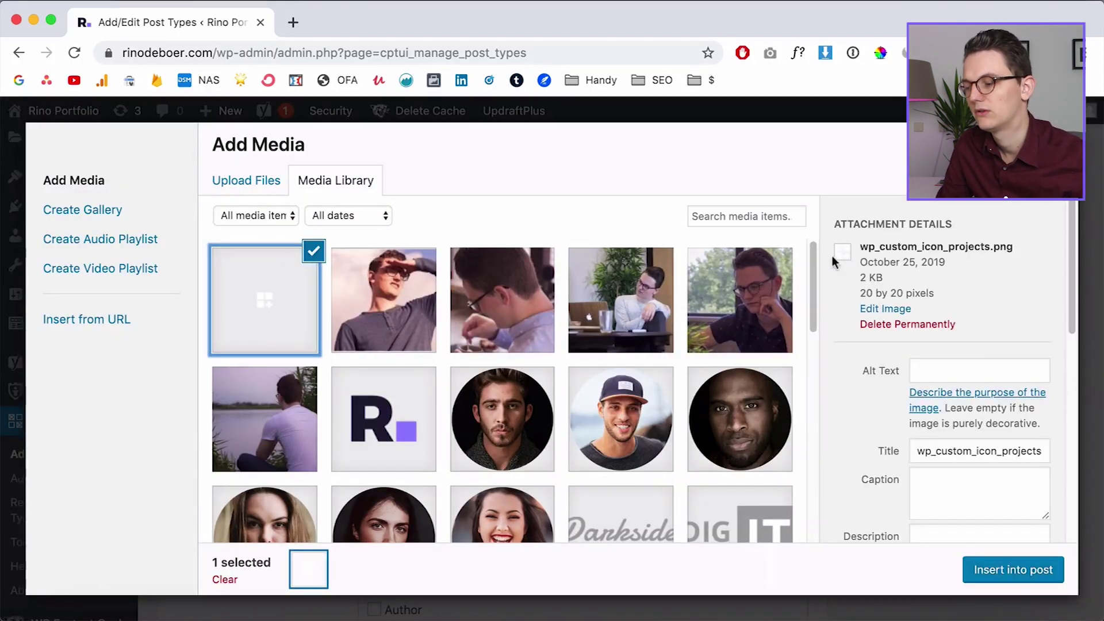
left_click(1044, 571)
- Enable Custom Fields support for the post type and try to add it
scroll(263, 352, "down", 5)
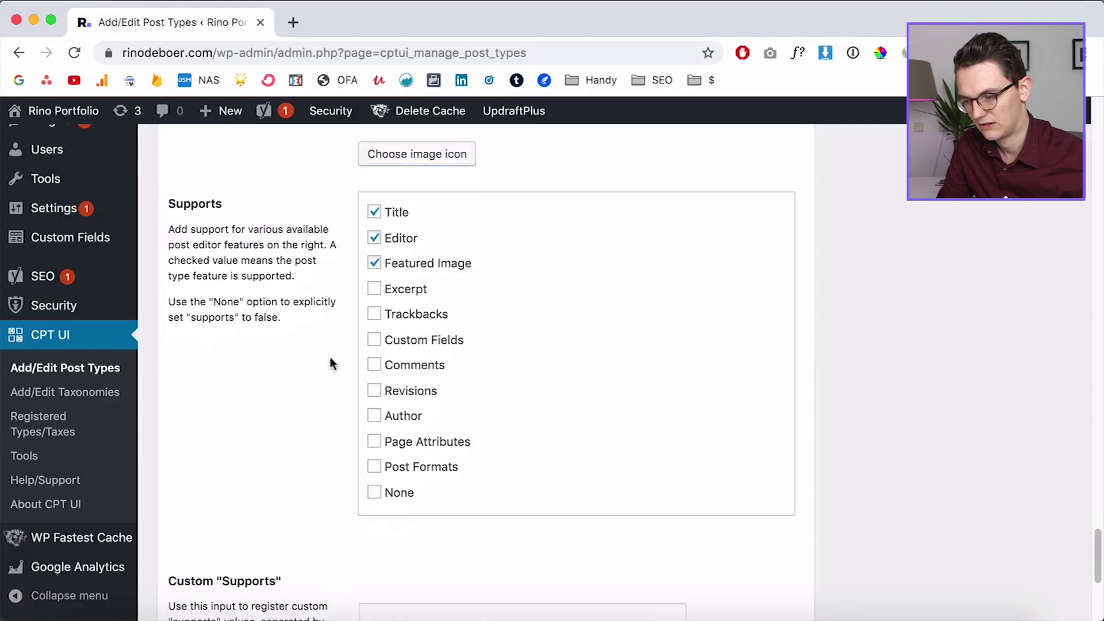
scroll(345, 345, "down", 1)
left_click(374, 318)
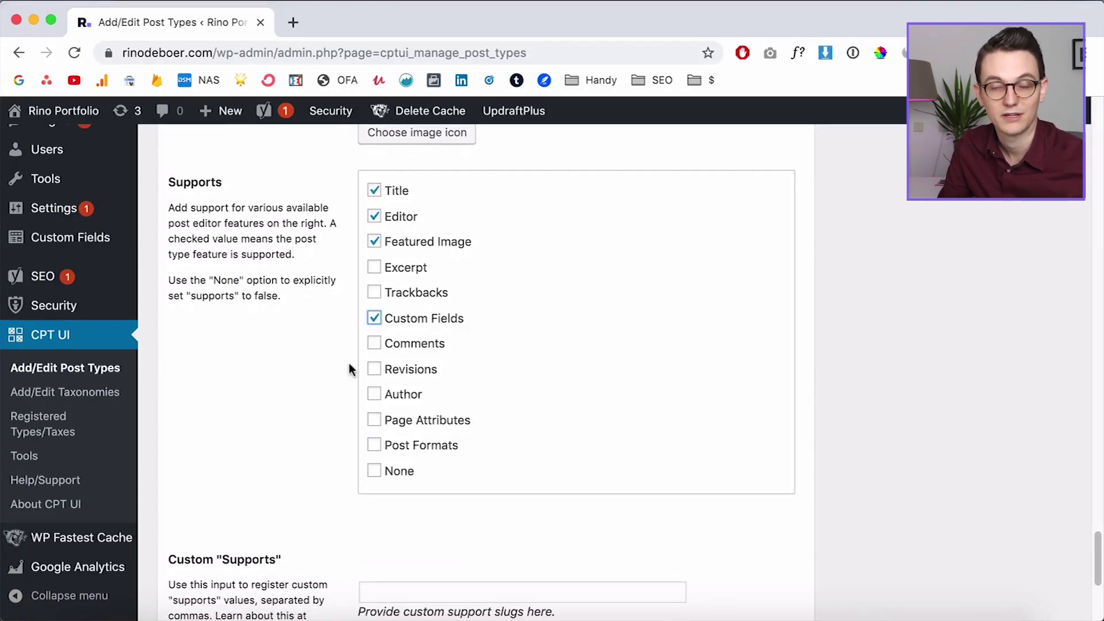
scroll(63, 237, "up", 2)
scroll(172, 276, "down", 4)
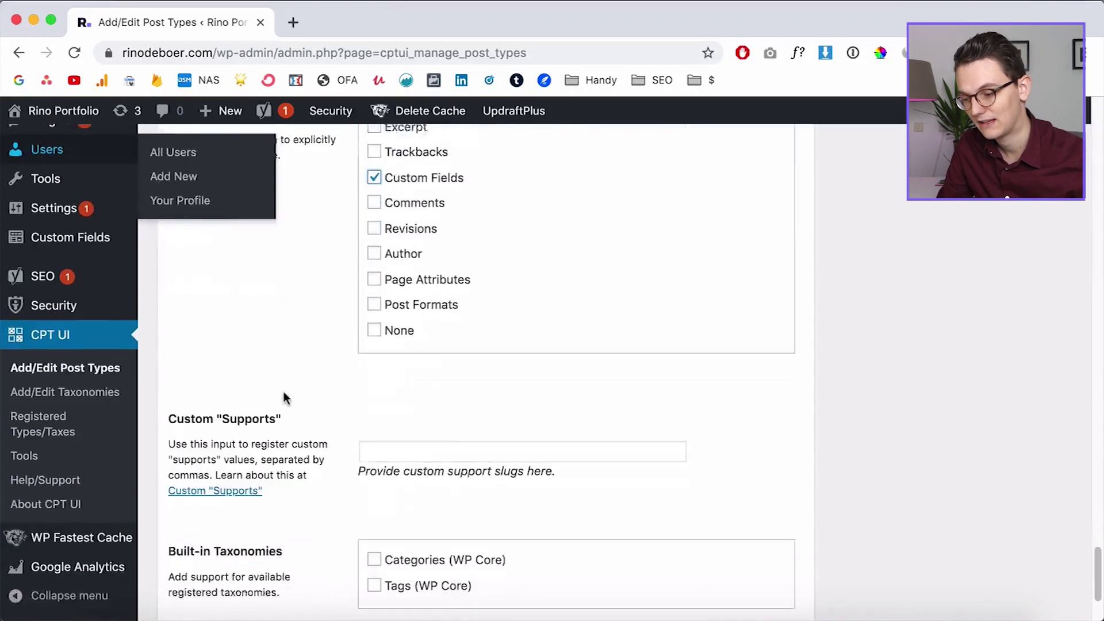
scroll(286, 397, "down", 4)
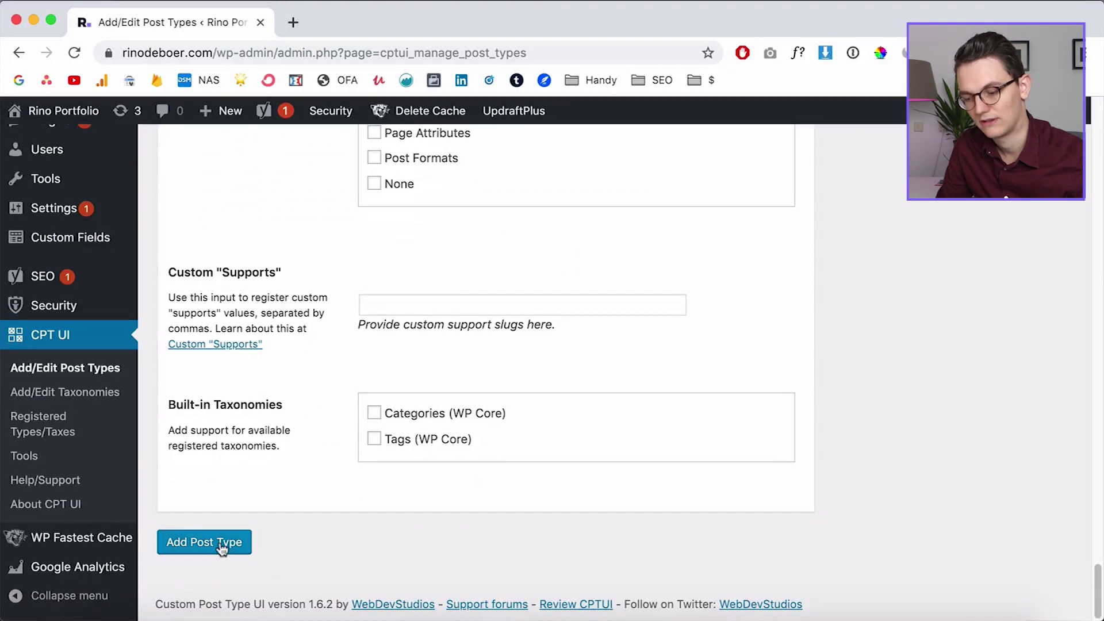
left_click(221, 546)
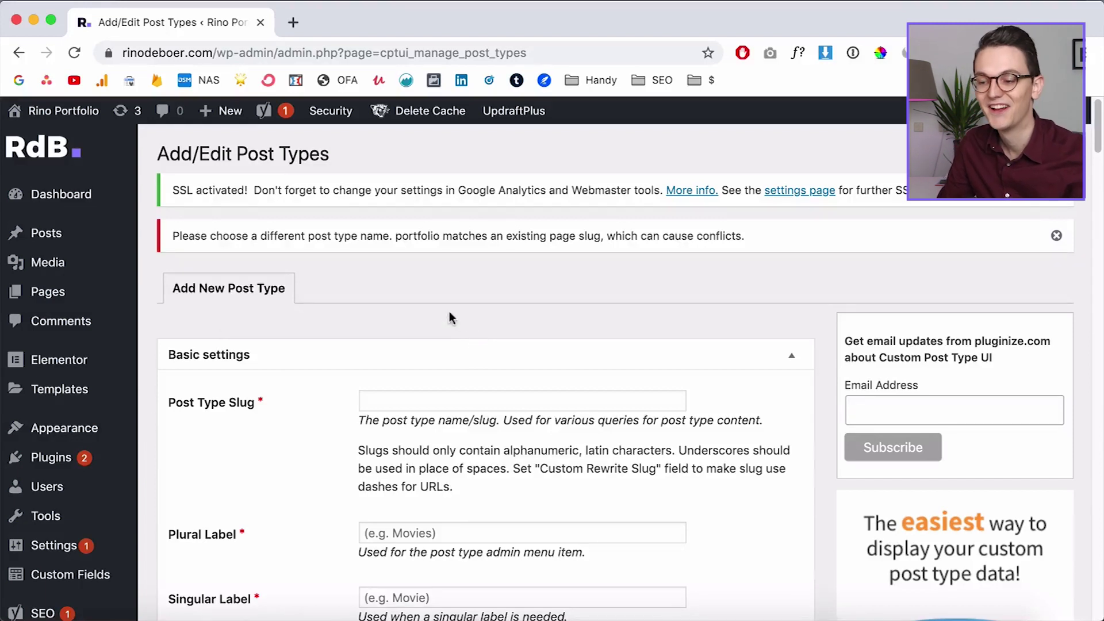
- Open the site's list of pages in a separate browser tab and locate the Portfolio page
scroll(420, 316, "down", 1)
scroll(419, 316, "up", 1)
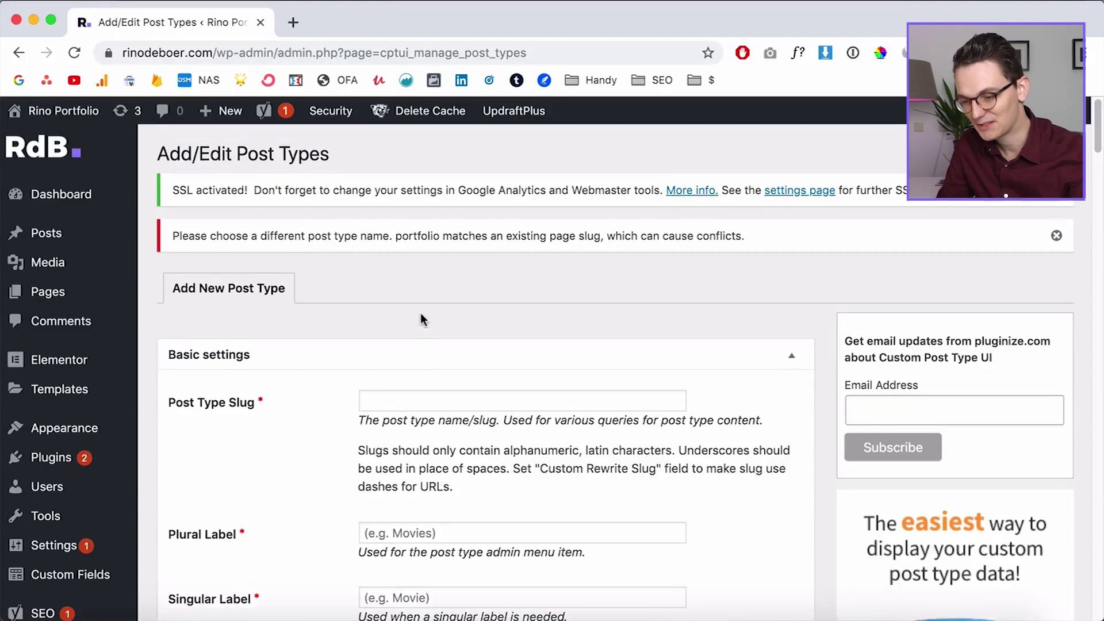
left_click(17, 294, "super")
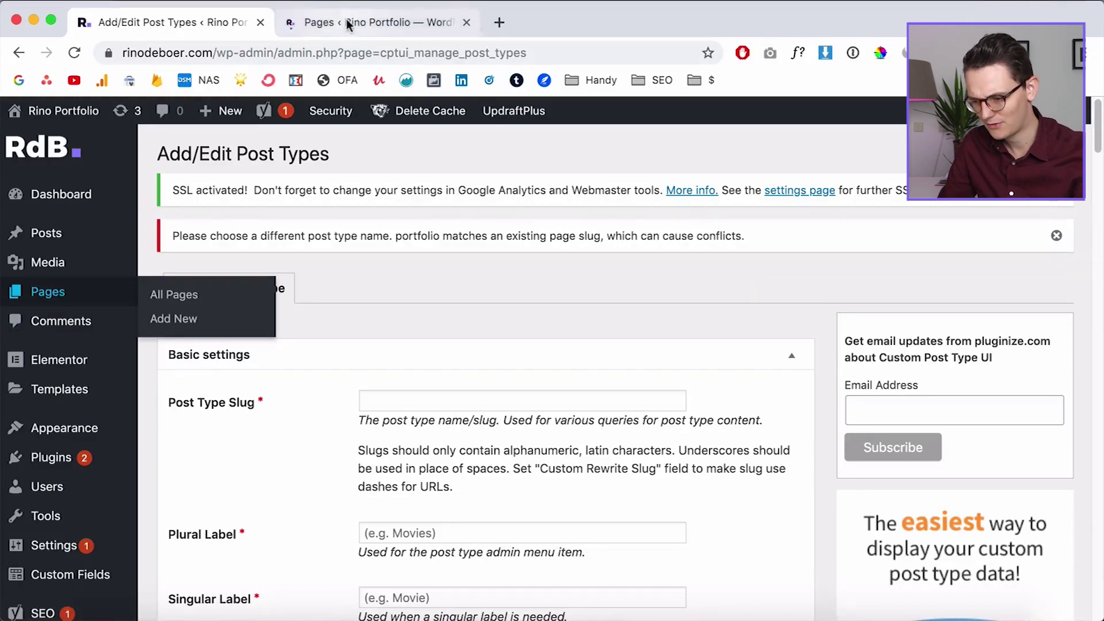
left_click(348, 23)
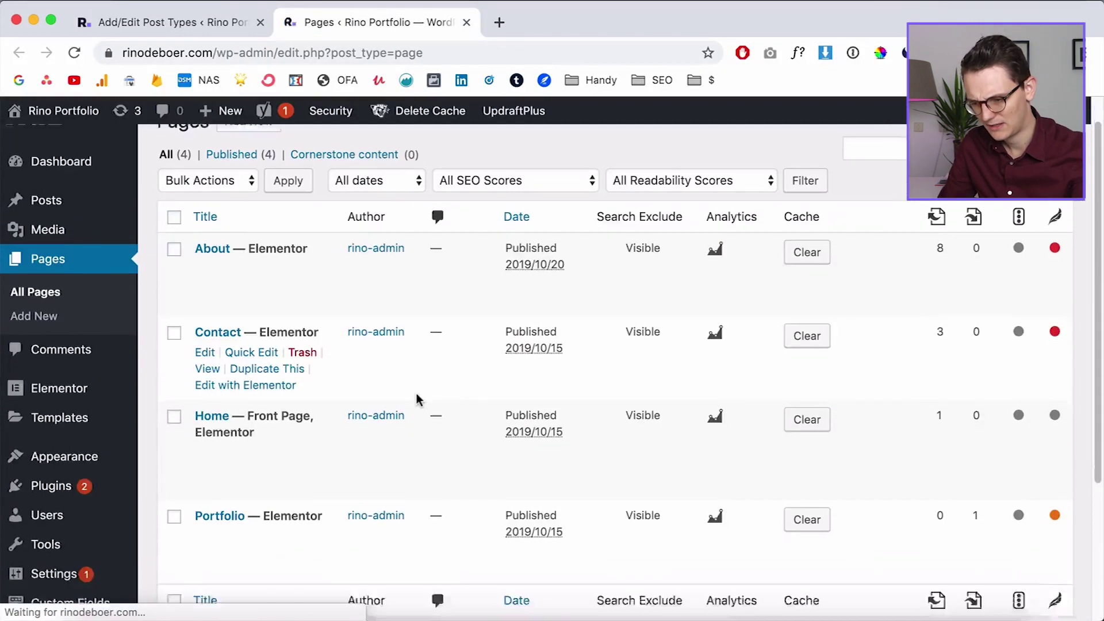
scroll(419, 397, "down", 2)
scroll(231, 220, "up", 1)
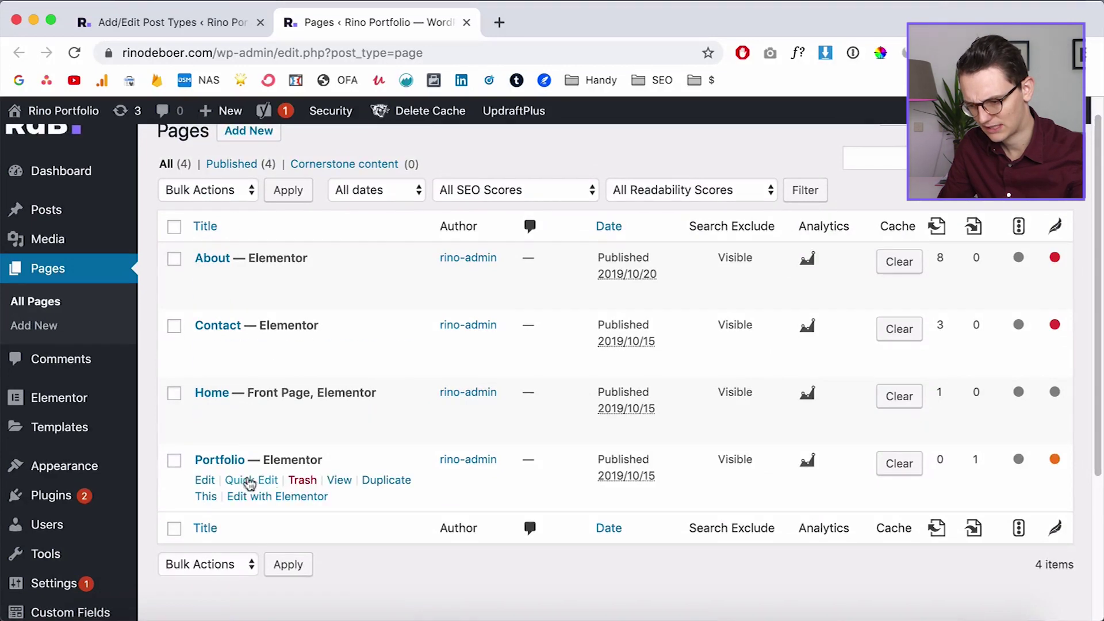
- Quick-edit the Portfolio page to set its slug to portfolio2 and save the change
left_click(250, 479)
left_click(321, 511)
type("2")
scroll(321, 508, "down", 4)
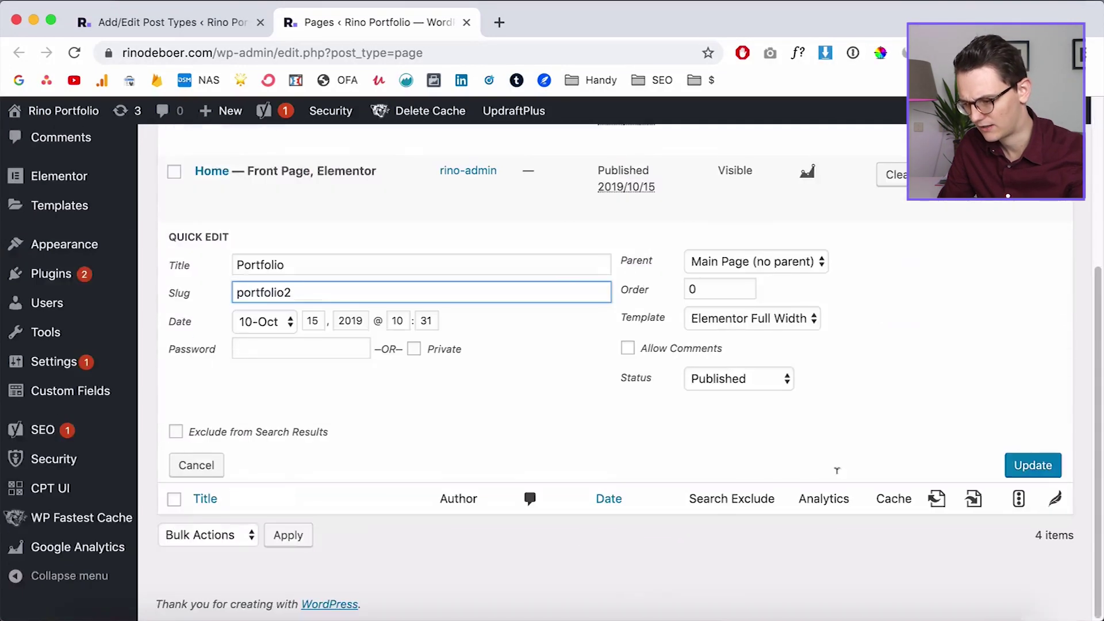
left_click(1046, 467)
scroll(517, 432, "up", 4)
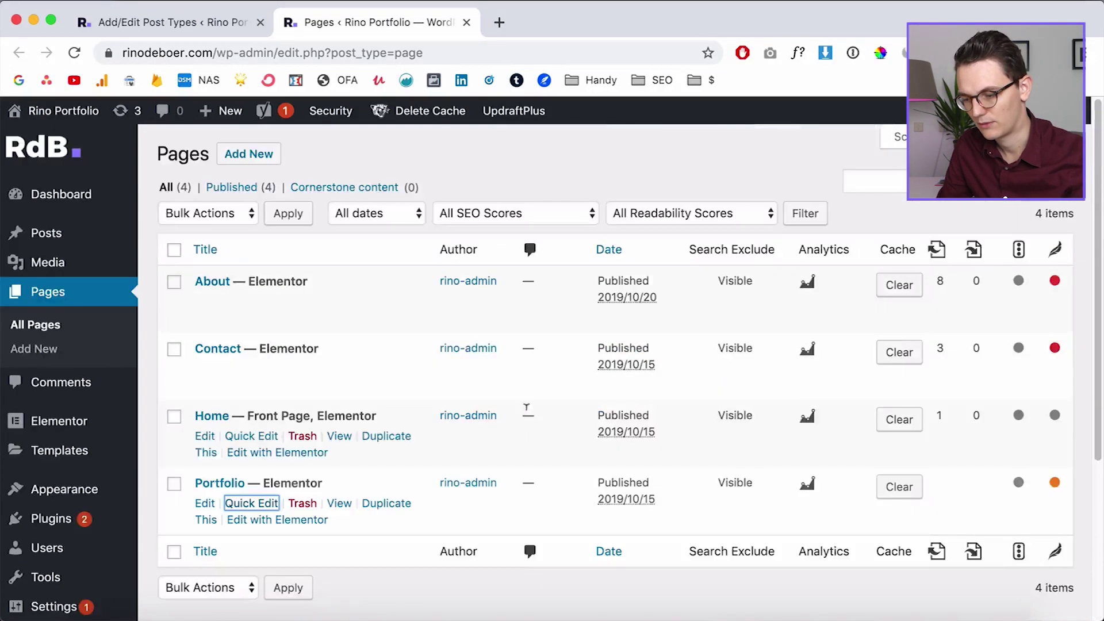
scroll(459, 516, "down", 2)
scroll(442, 551, "up", 2)
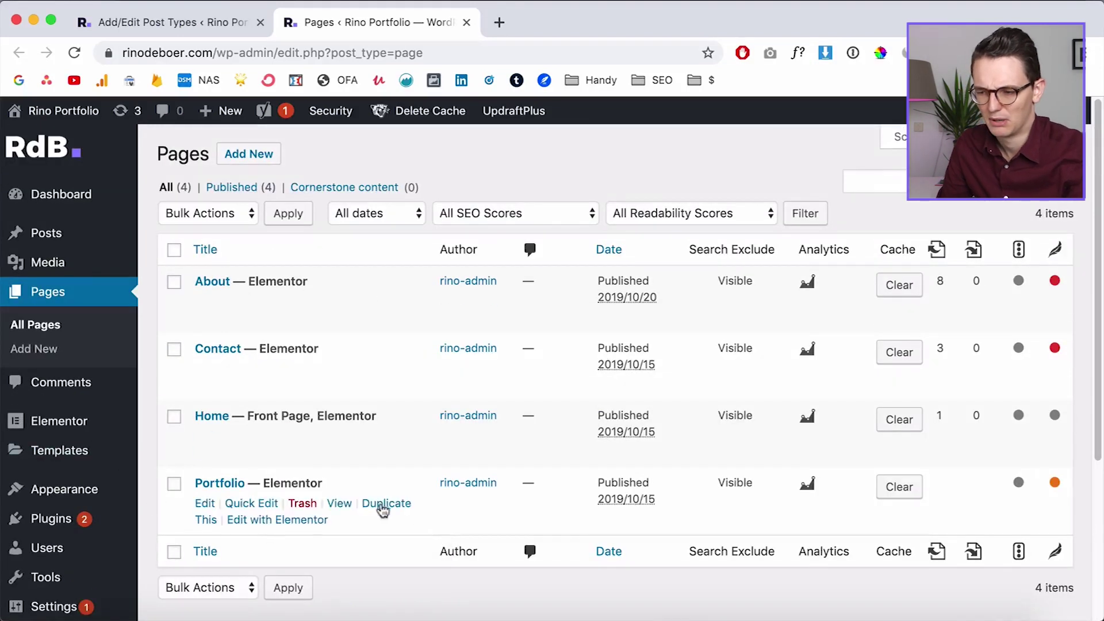
- Reload the post type form, fill it in again with slug portfolio and plural label Portfolio, and add the post type
left_click(236, 20)
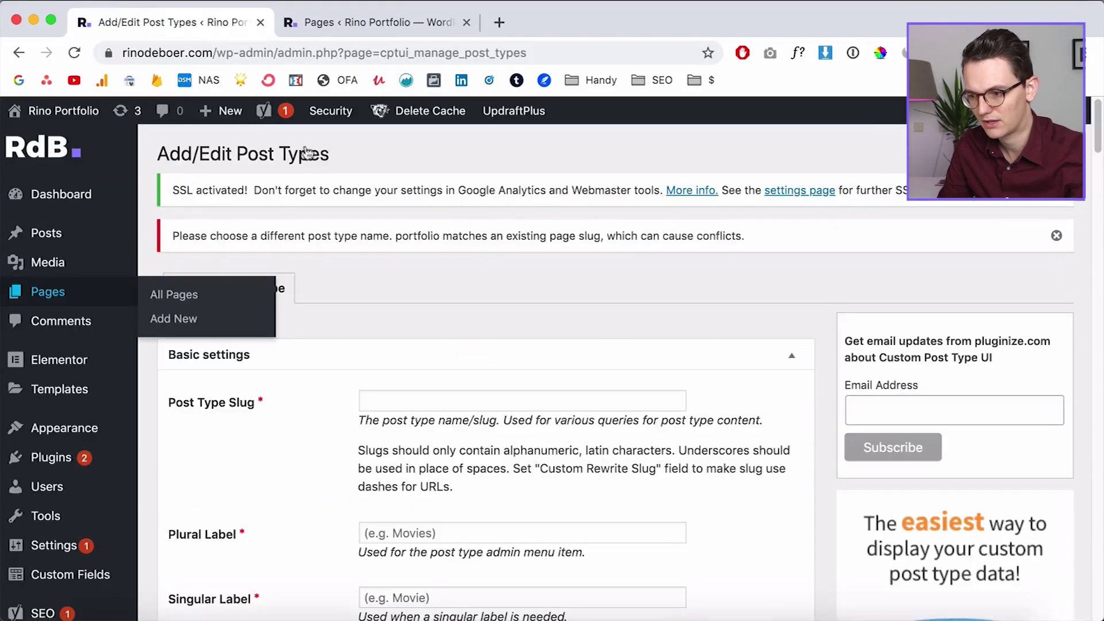
key("super+r")
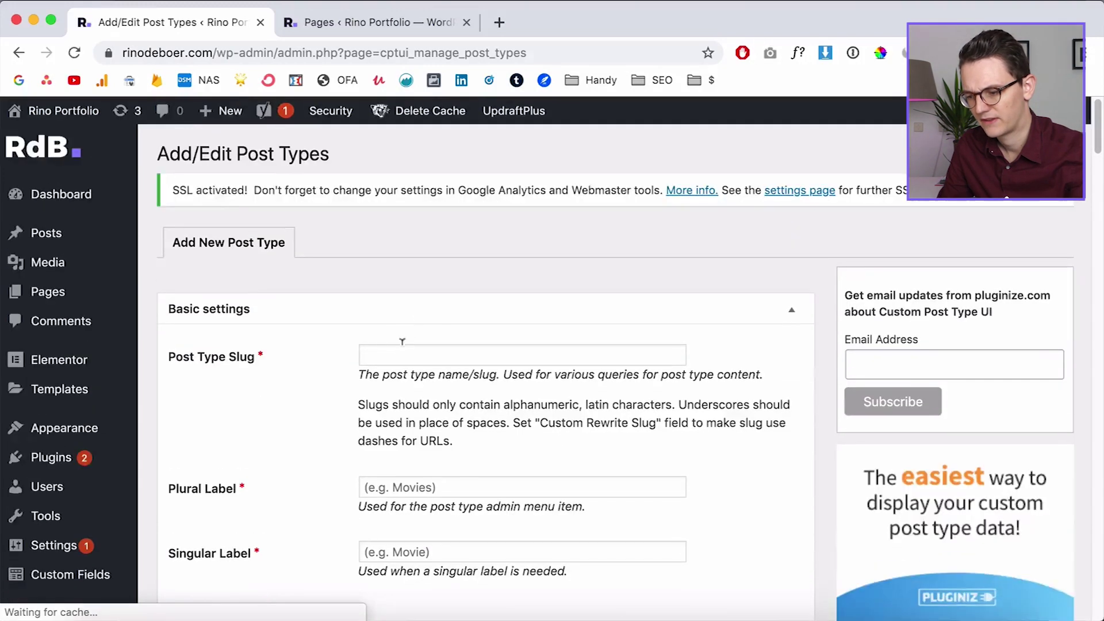
left_click(404, 352)
left_click(392, 390)
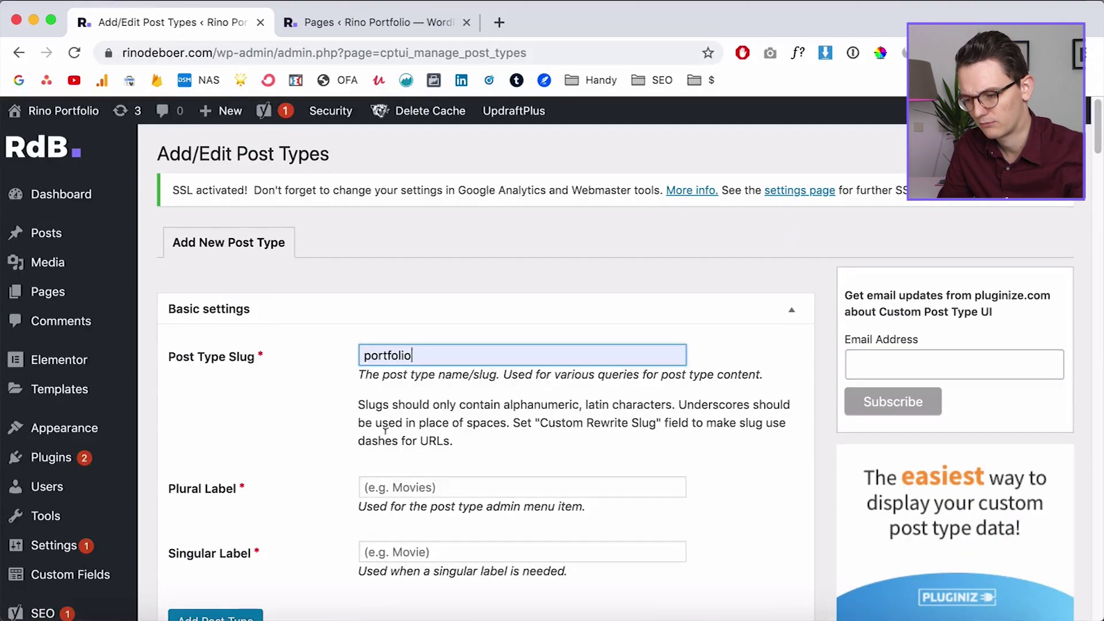
left_click(419, 486)
scroll(419, 486, "down", 15)
scroll(209, 567, "down", 1)
left_click(212, 583)
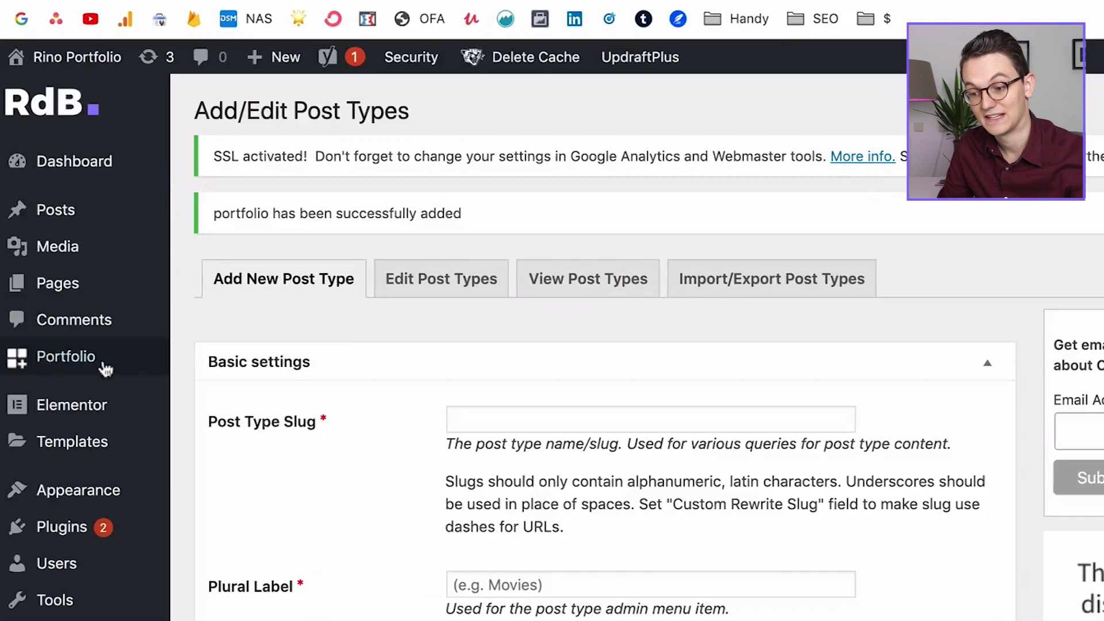
- Change the Portfolio page's slug back to portfolio, then view the live page and return to the pages list
mouse_move(61, 367)
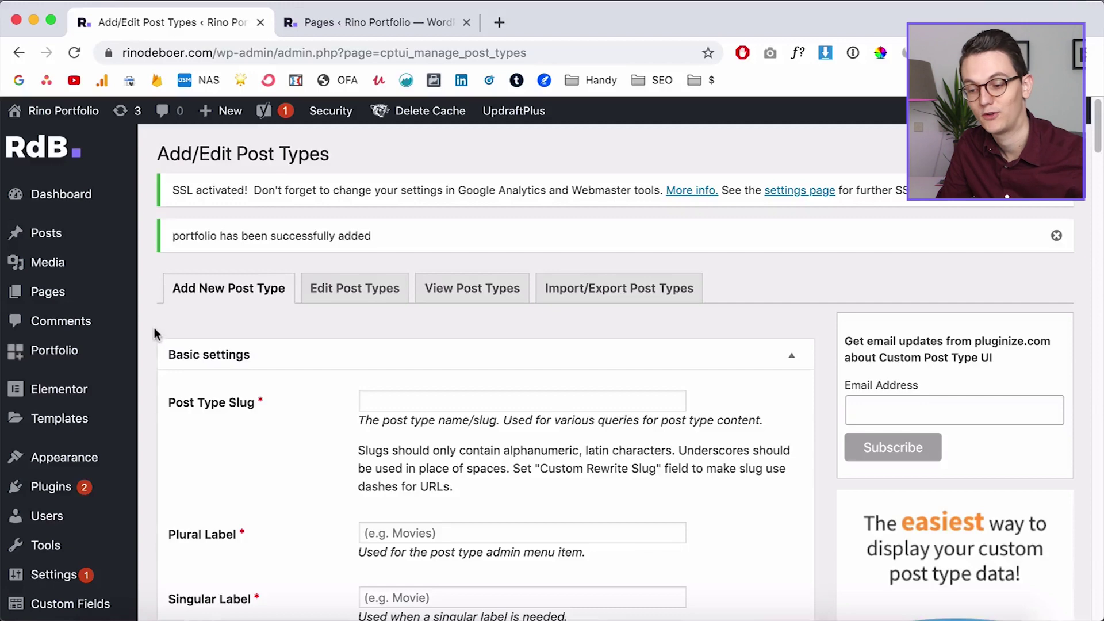
mouse_move(98, 298)
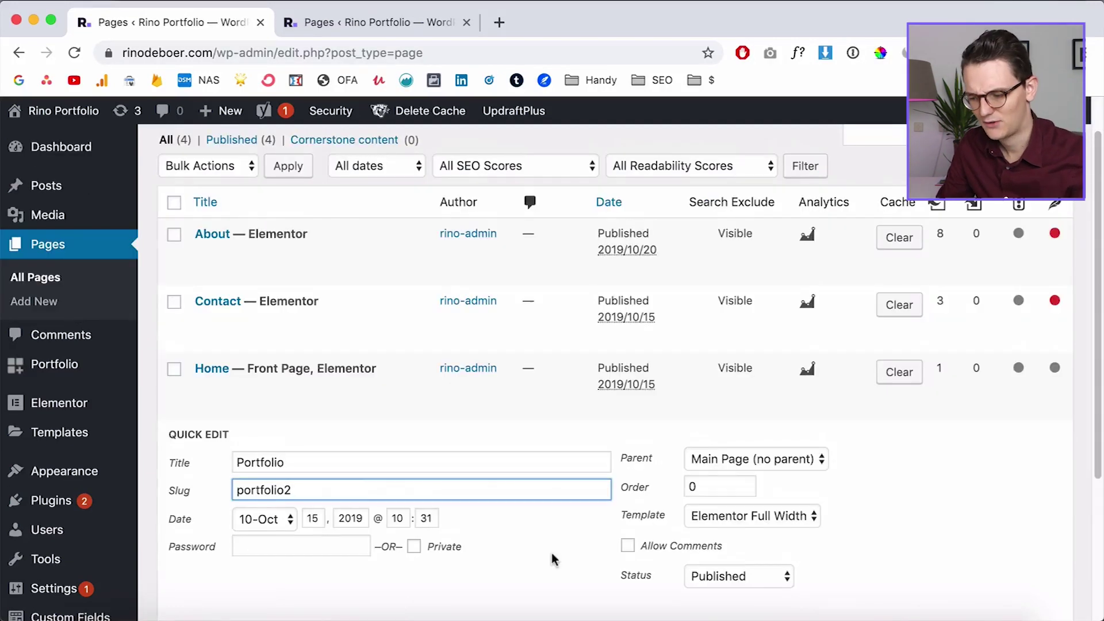
scroll(555, 561, "down", 1)
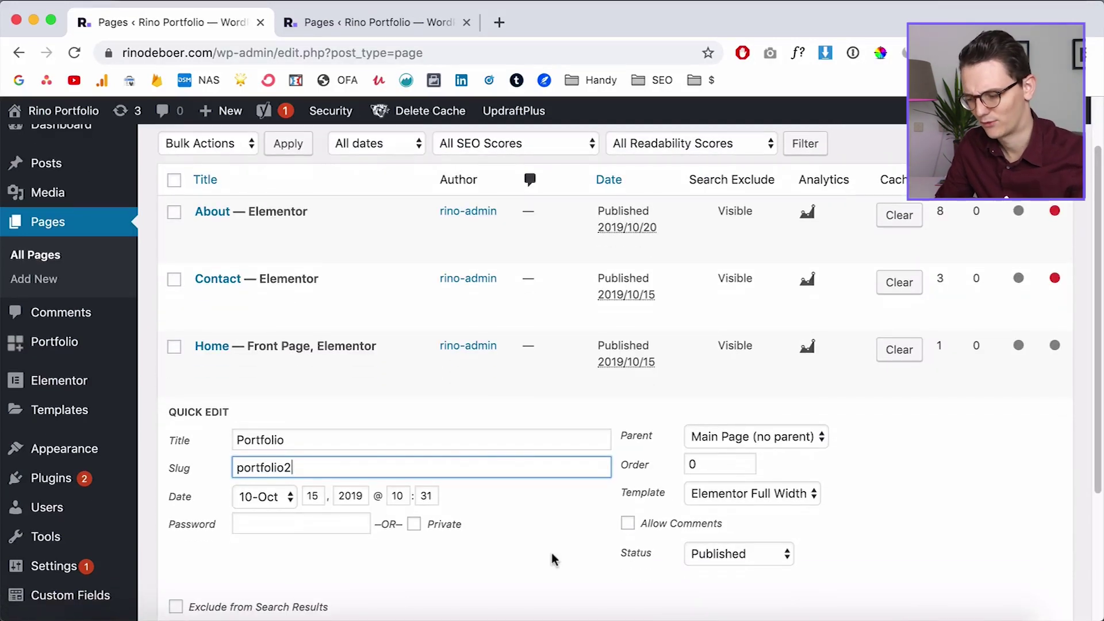
scroll(553, 560, "down", 5)
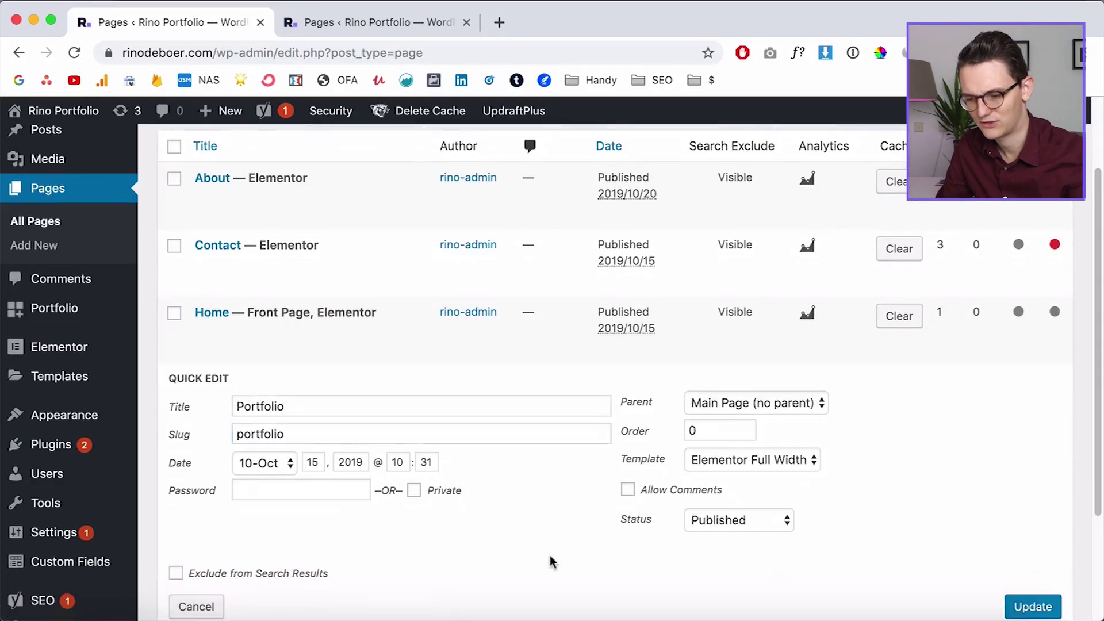
left_click(1033, 493)
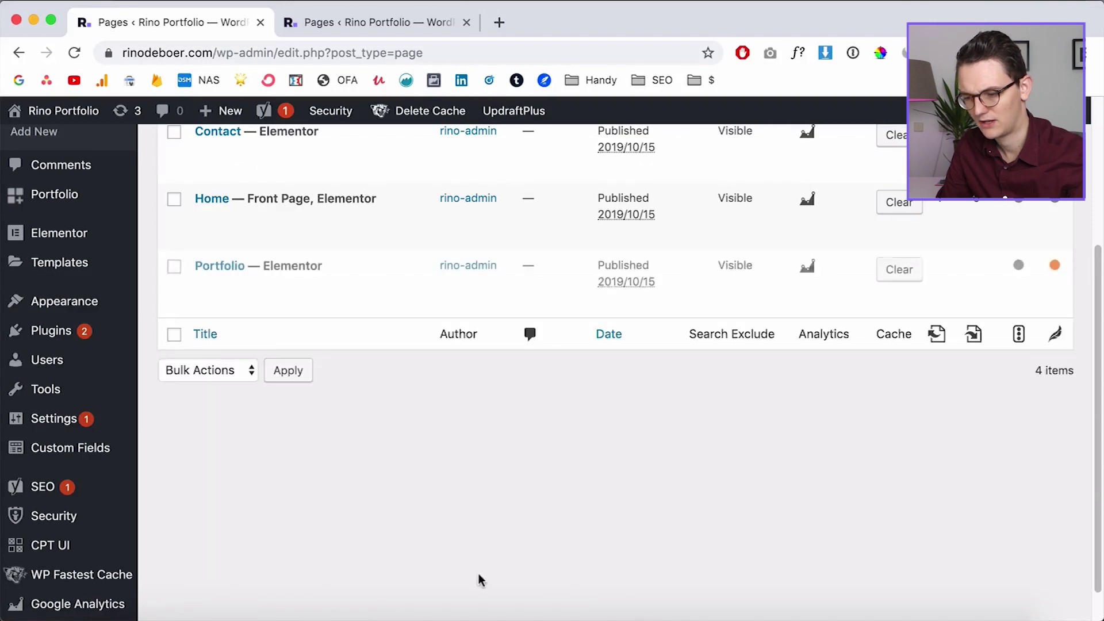
left_click(339, 335)
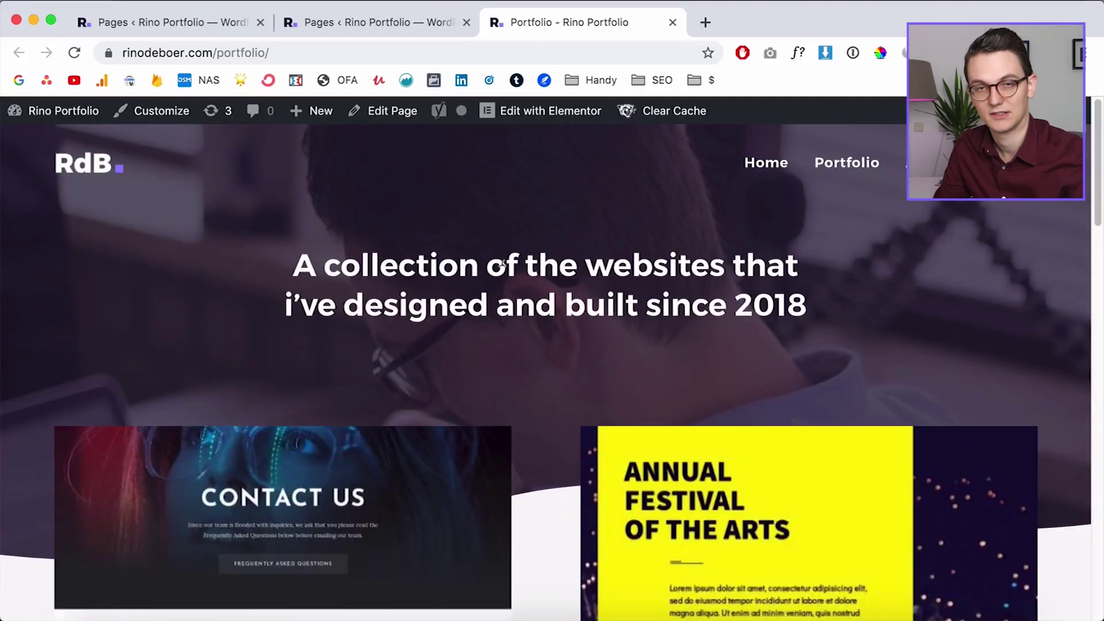
left_click(144, 23)
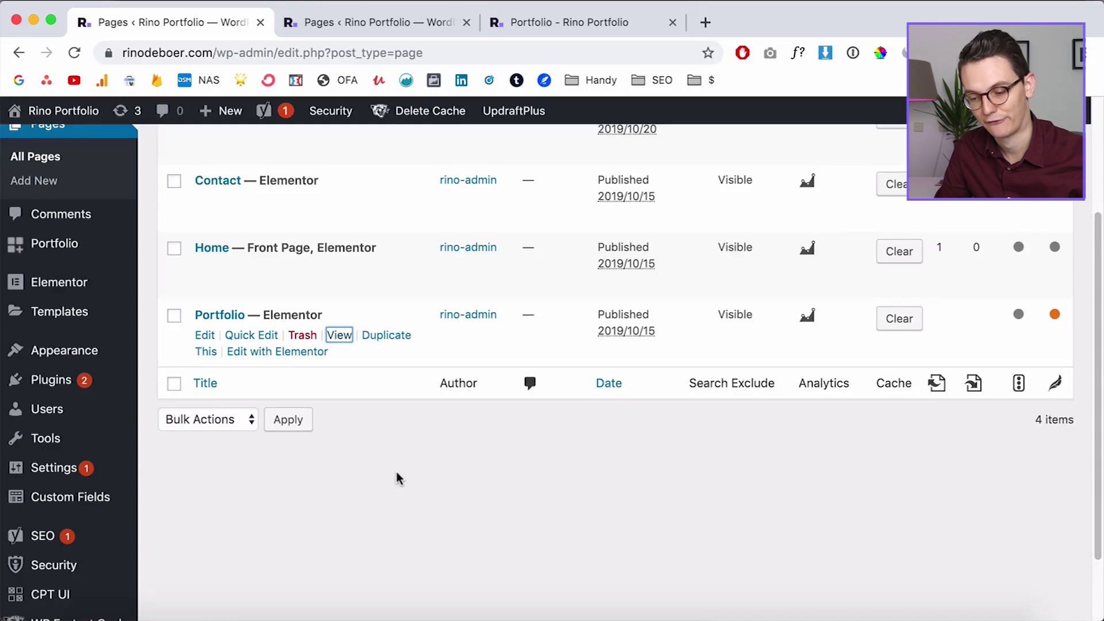
- Update the Advanced Custom Fields plugin to version 5.8.6 from the installed plugins list
scroll(399, 479, "down", 2)
mouse_move(71, 449)
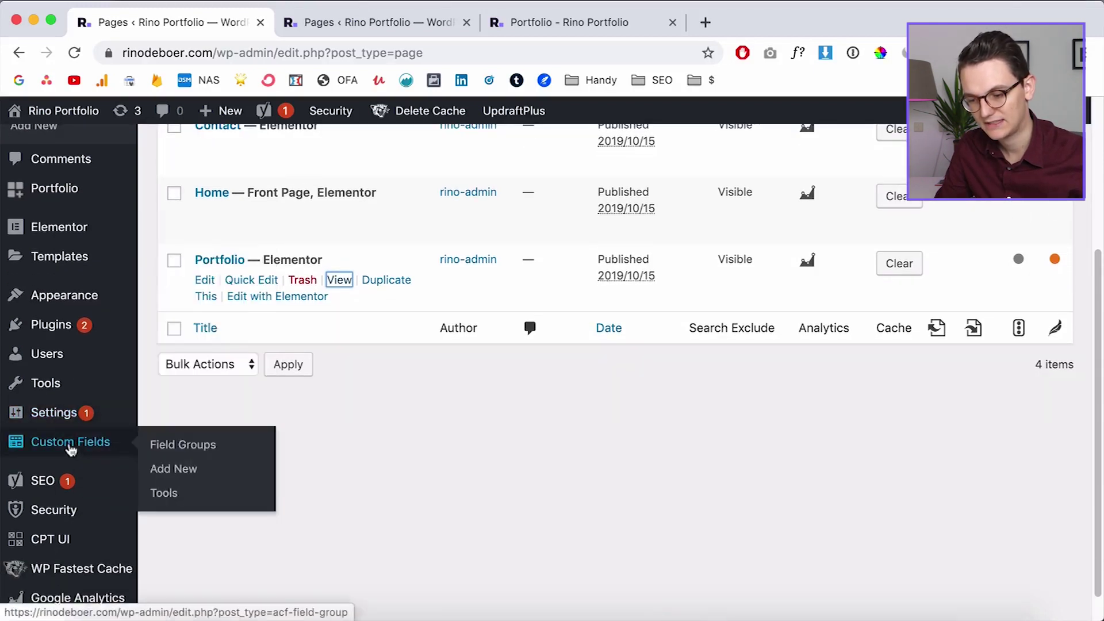
left_click(23, 328)
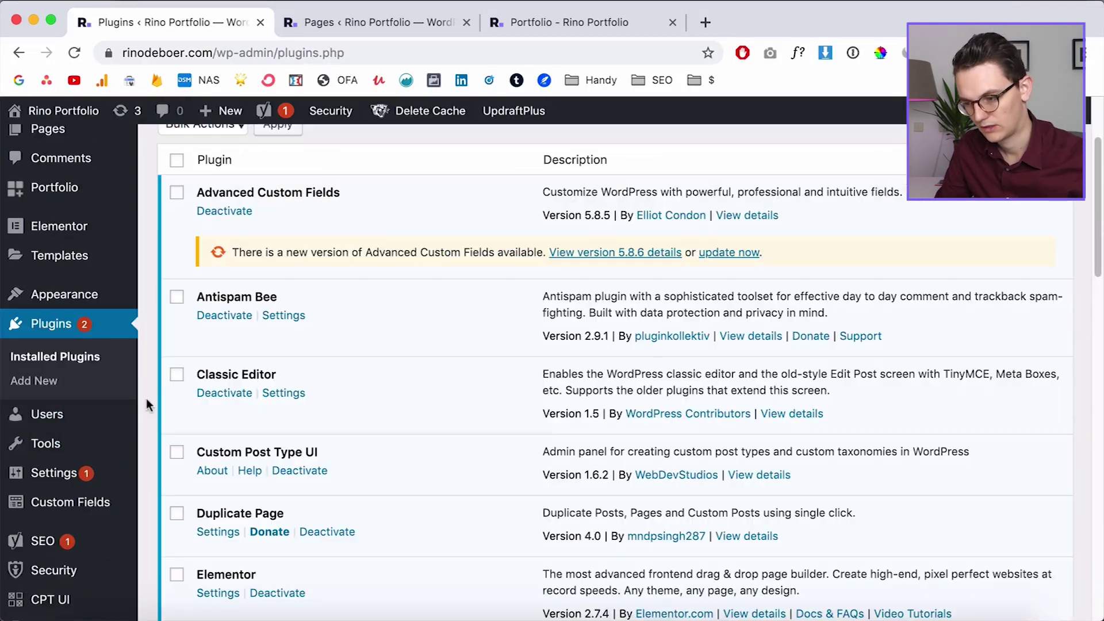
scroll(598, 213, "down", 1)
left_click(742, 247)
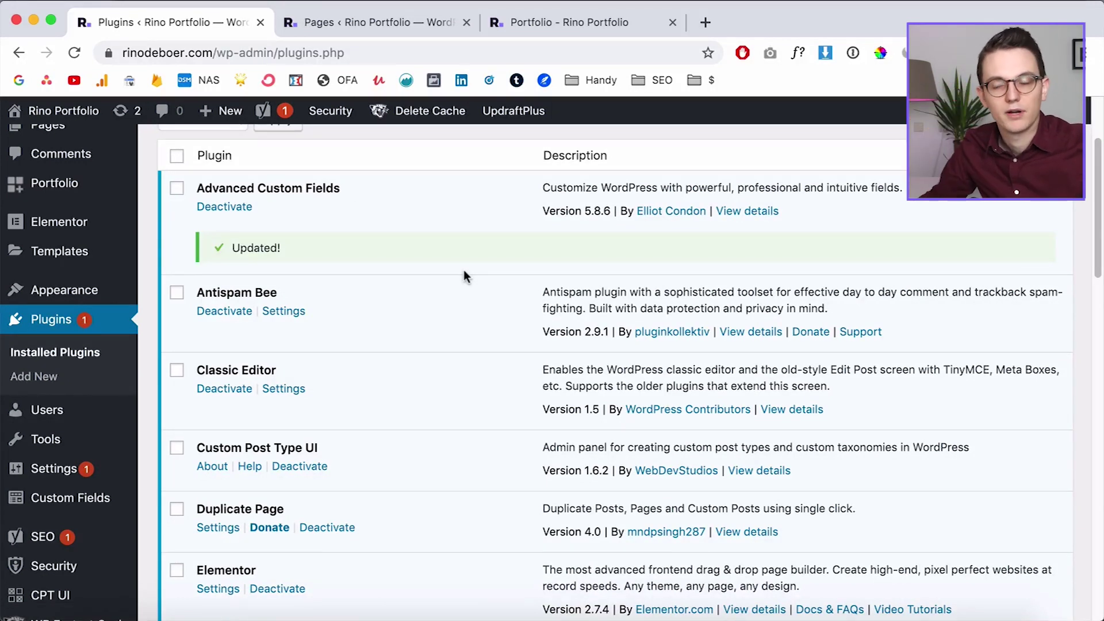
- Open the list of Advanced Custom Fields field groups
scroll(534, 256, "up", 2)
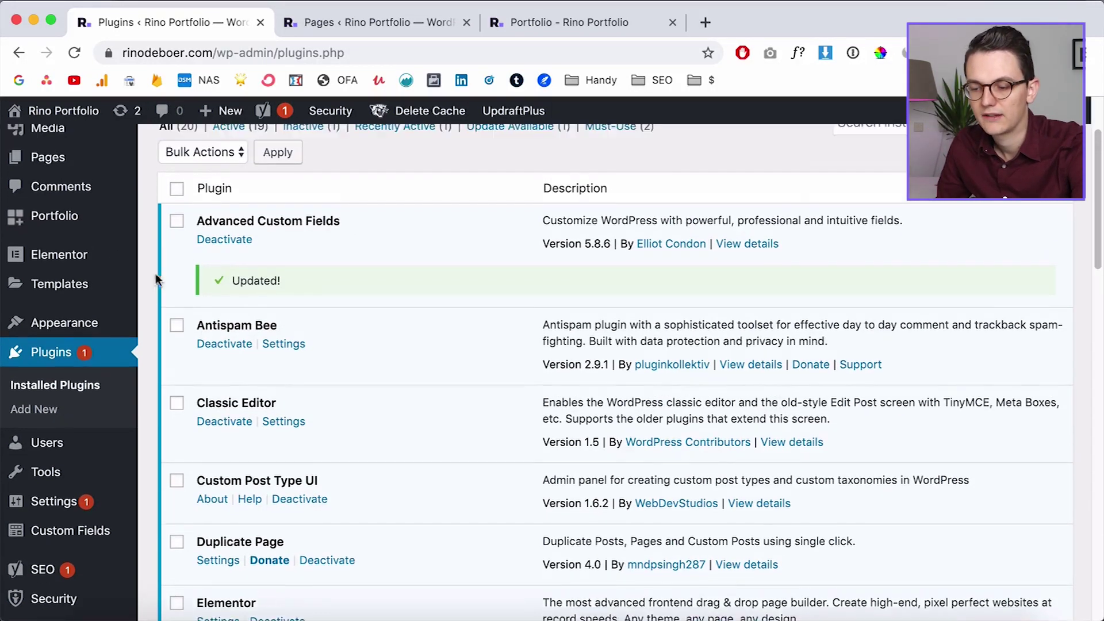
mouse_move(35, 218)
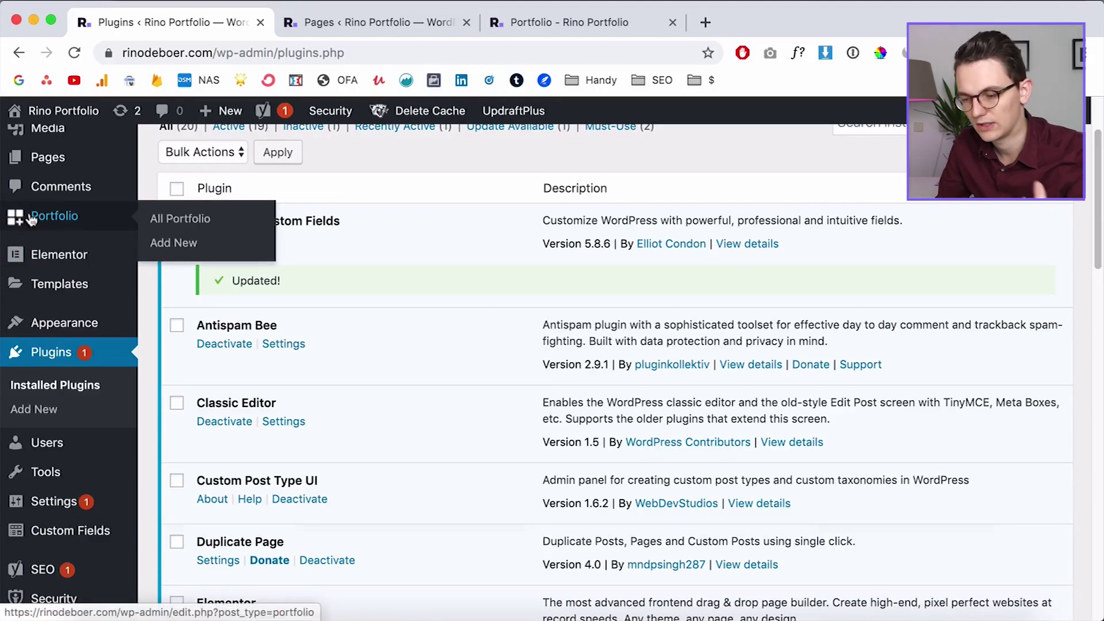
scroll(43, 233, "up", 1)
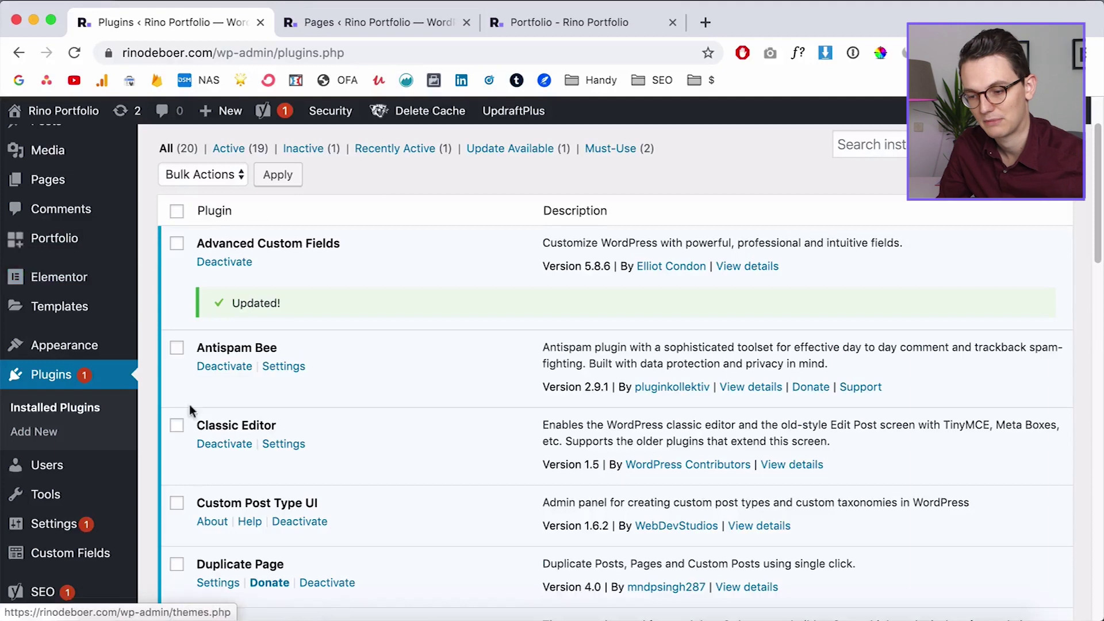
scroll(189, 405, "down", 6)
mouse_move(87, 412)
left_click(171, 420)
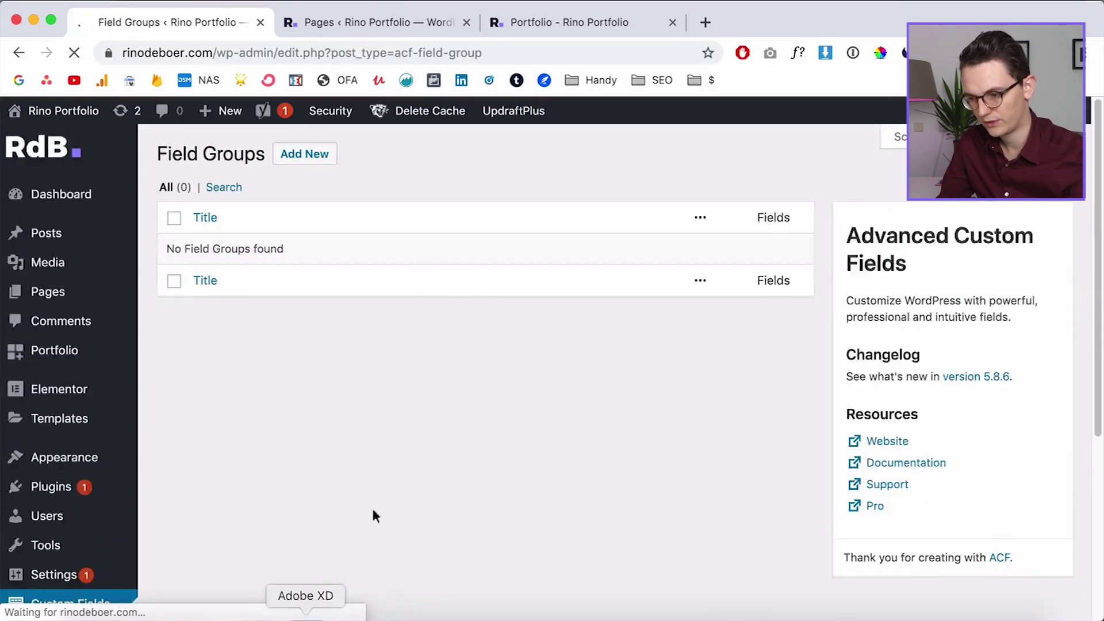
- Switch to the Adobe XD design and examine the portfolio page's title and subtitle in the header
scroll(646, 285, "up", 5)
scroll(458, 246, "up", 5)
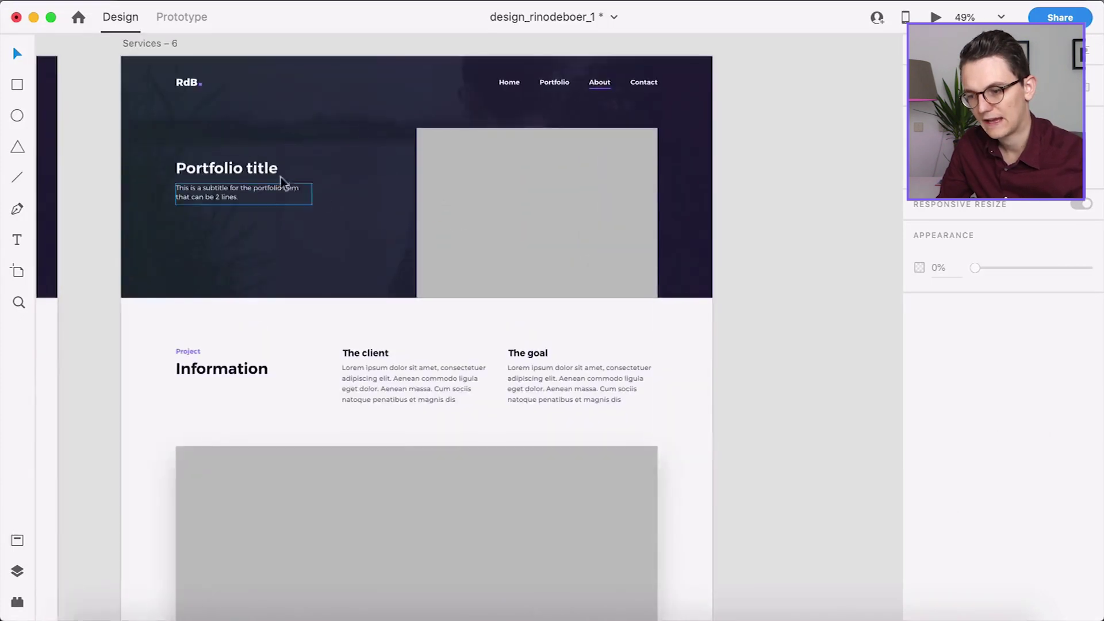
left_click(262, 171)
scroll(264, 184, "down", 1)
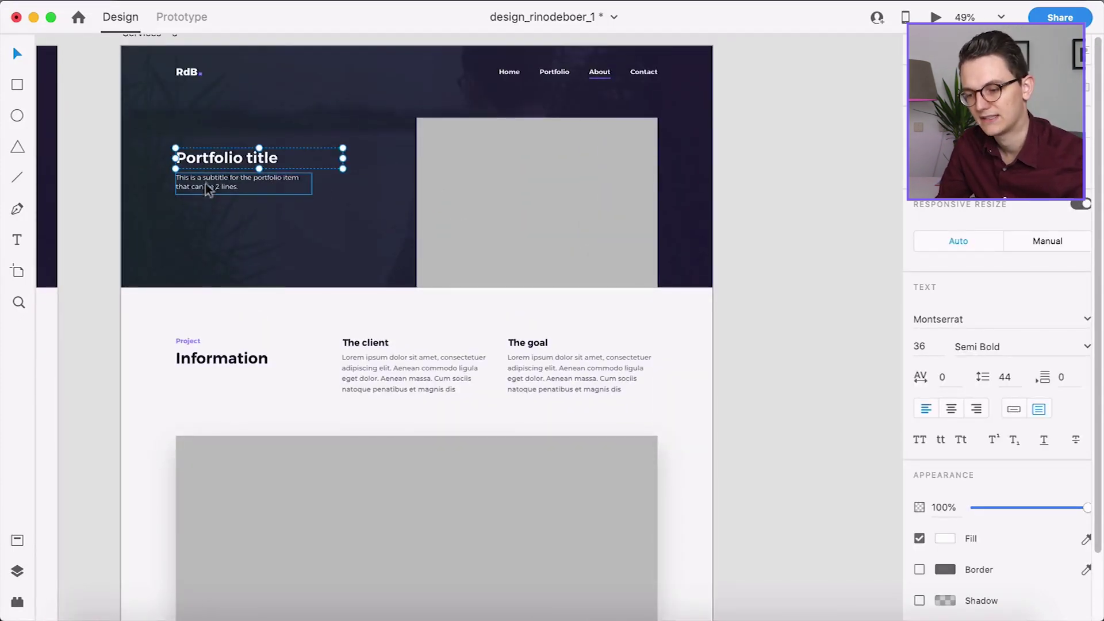
left_click(246, 189)
scroll(247, 190, "up", 3)
scroll(248, 189, "down", 2)
scroll(257, 192, "down", 1)
scroll(264, 185, "up", 3)
- Return to WordPress in the browser and start a new field group titled Portfolio input
key("super+Tab")
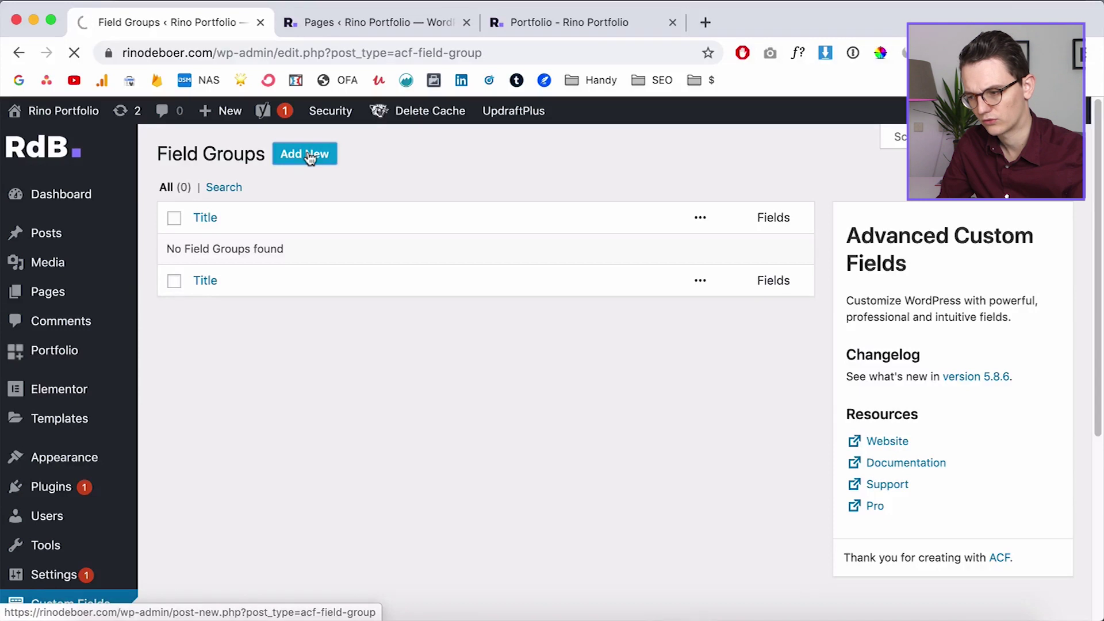
type("P")
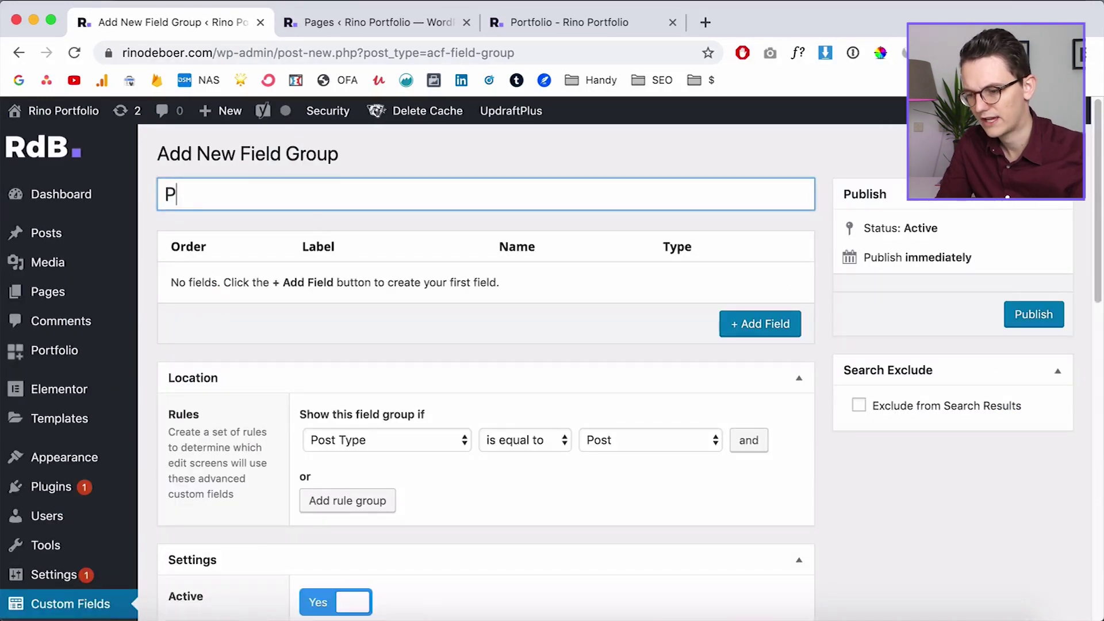
type("ortfolio input")
left_click(156, 291)
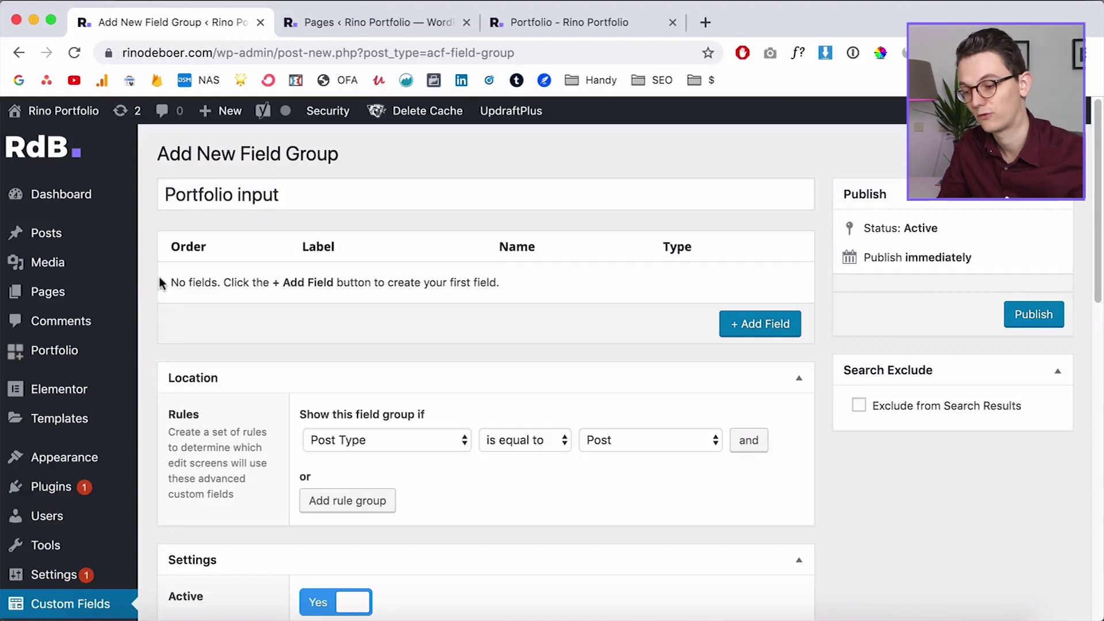
- Add a first field labelled Subtitle with the name subtitle, checking the subtitle in the Adobe XD design
scroll(156, 287, "down", 1)
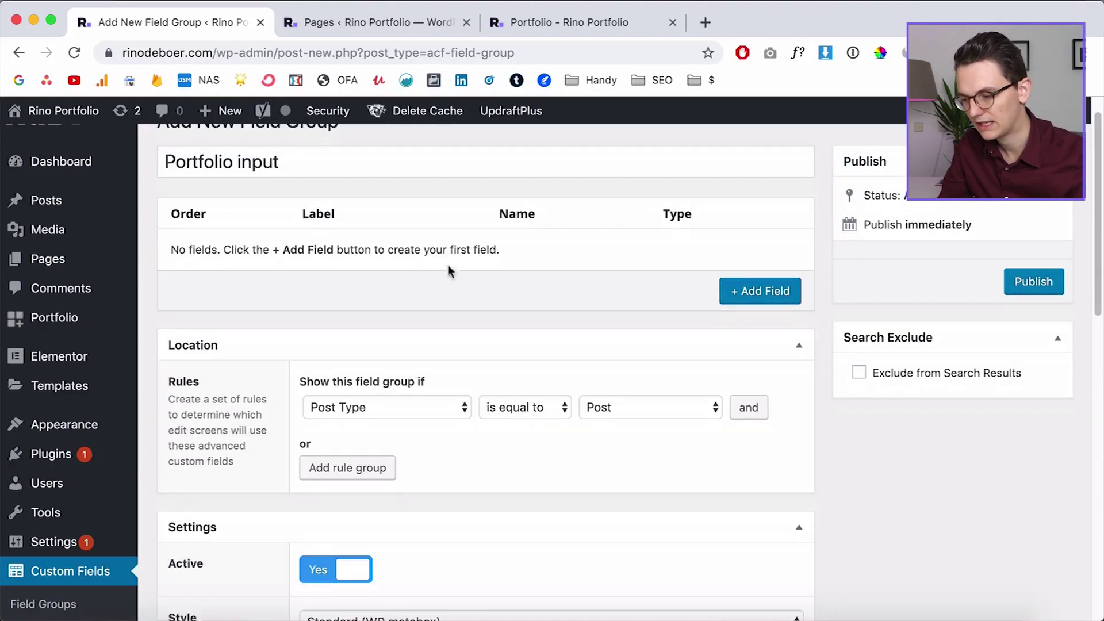
left_click(751, 298)
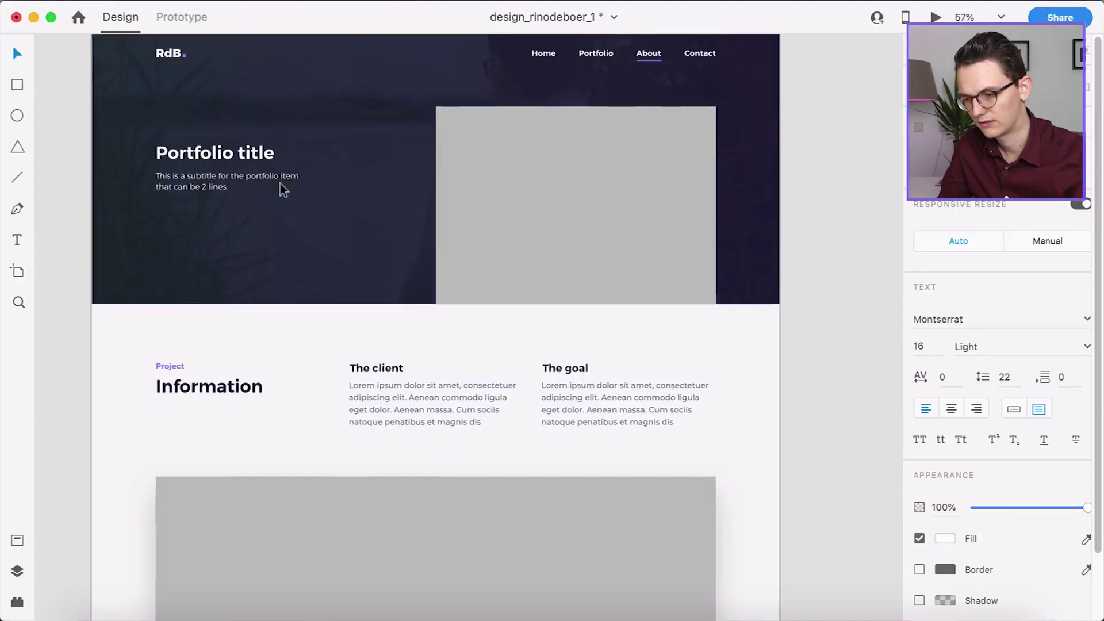
left_click(227, 189)
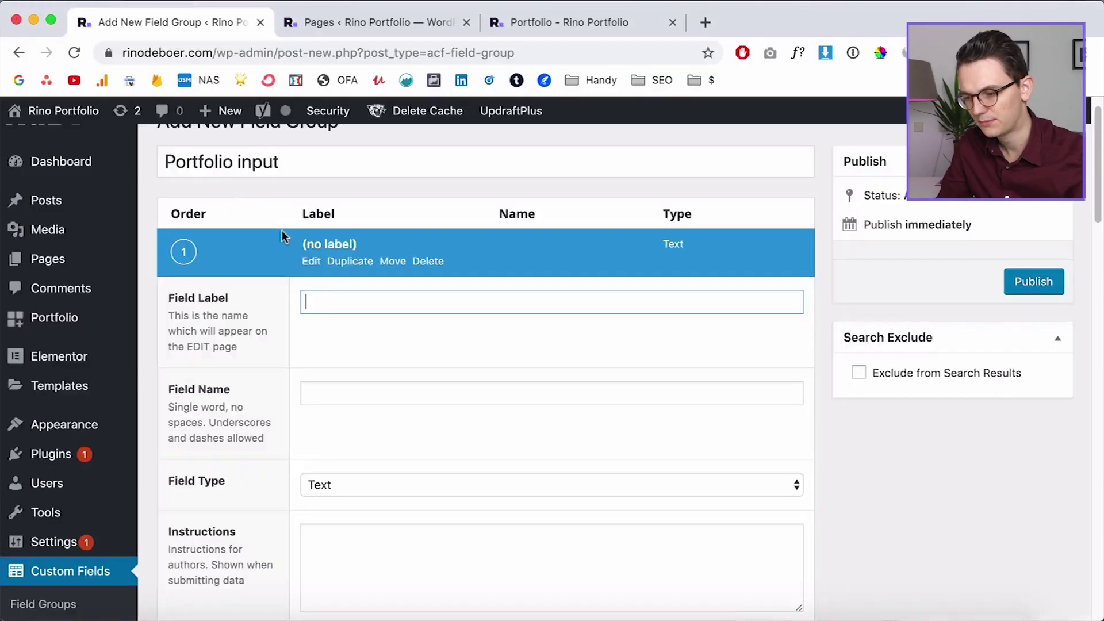
type("Subtitle")
left_click(281, 350)
scroll(280, 349, "down", 5)
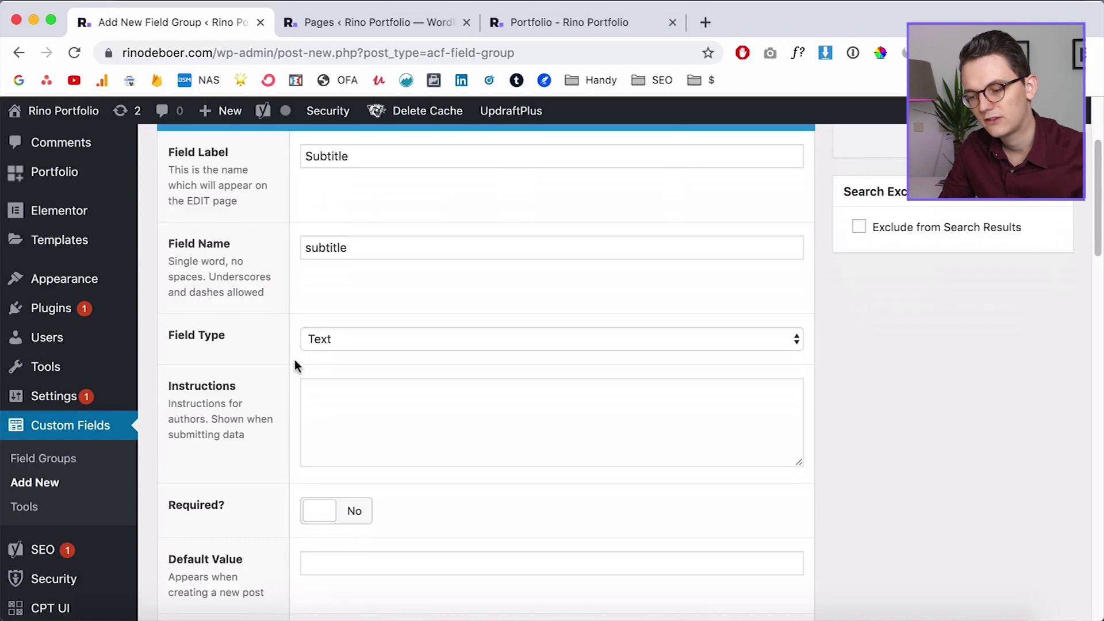
- Review the available field types for the Subtitle field and keep Text
left_click(324, 343)
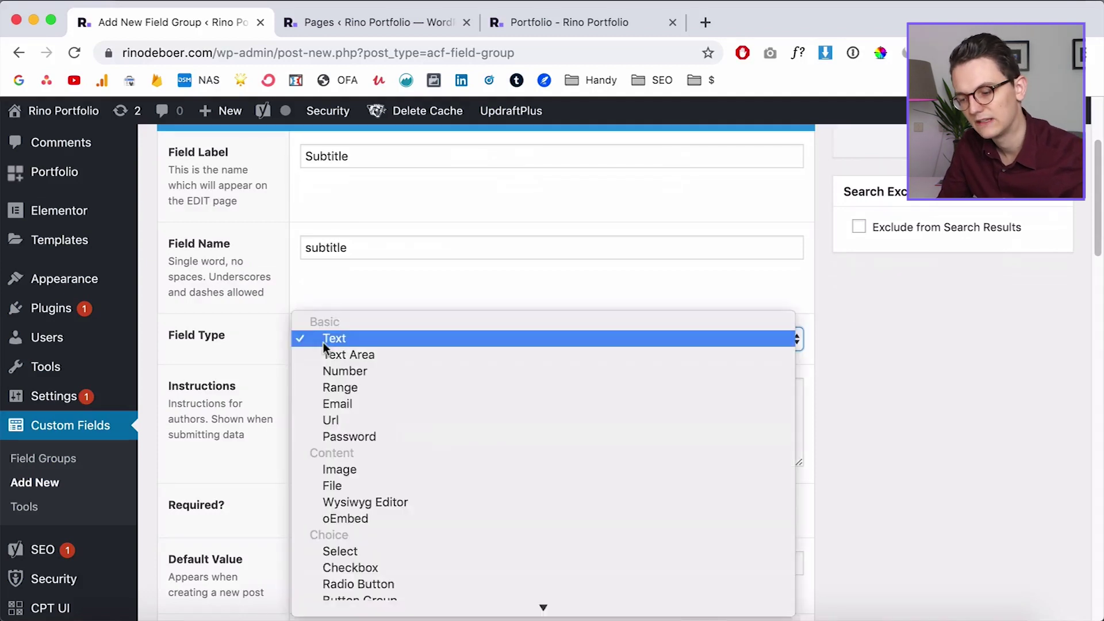
scroll(441, 610, "down", 3)
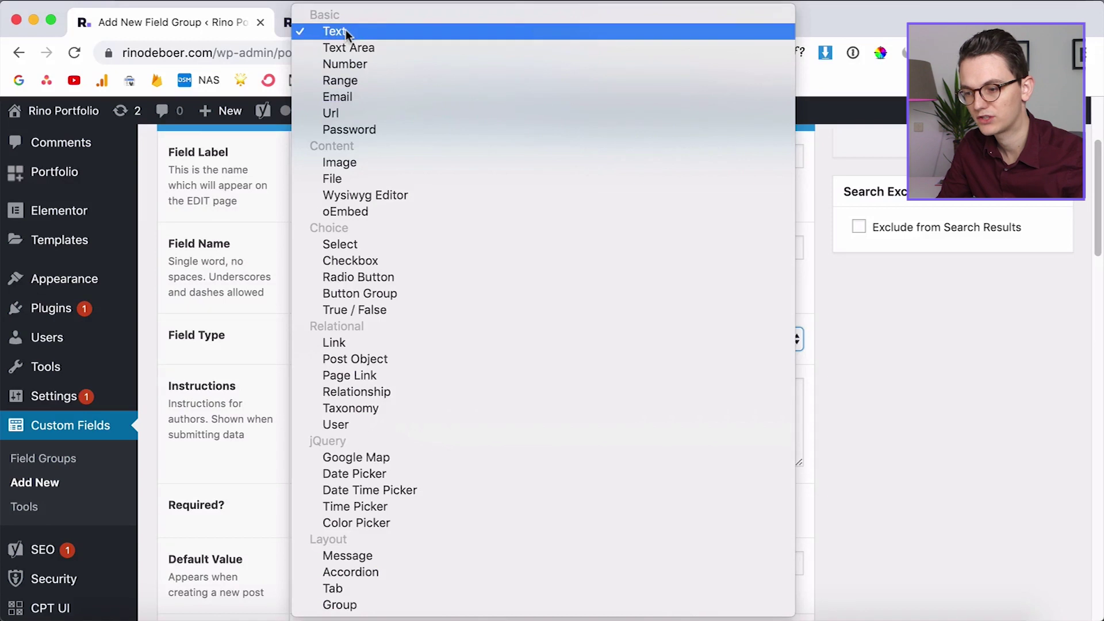
key("Escape")
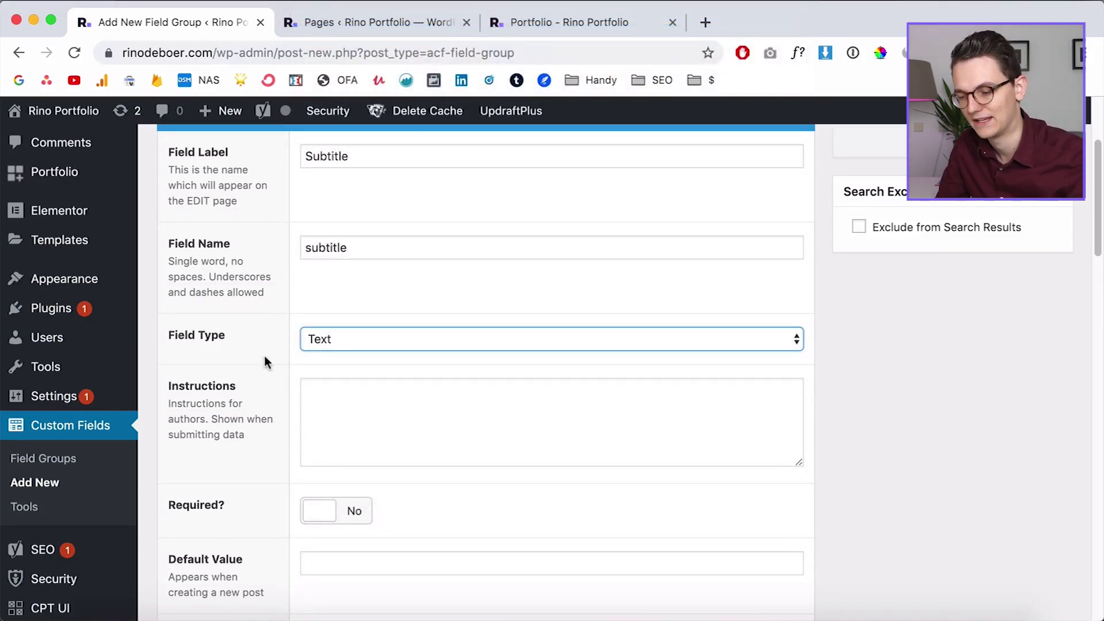
- Add a second field labelled Image preview with the name image_preview, checking the header image placeholder in the Adobe XD design
scroll(284, 398, "down", 10)
left_click(737, 471)
scroll(367, 346, "up", 1)
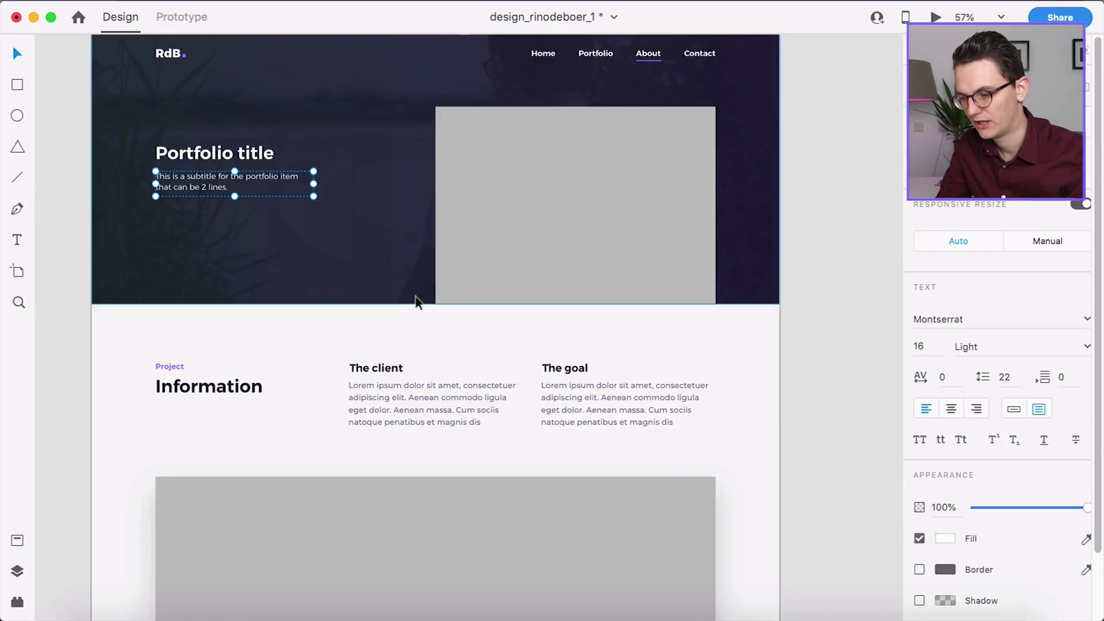
left_click(578, 133)
scroll(578, 133, "up", 2)
scroll(464, 244, "down", 2)
scroll(628, 211, "up", 1)
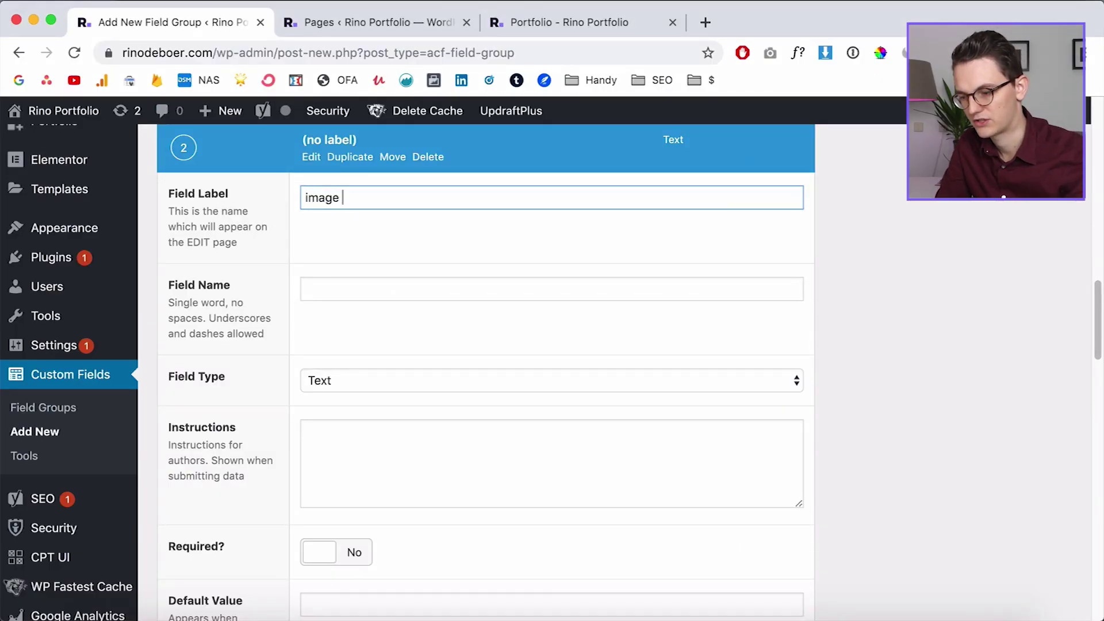
double_click(315, 289)
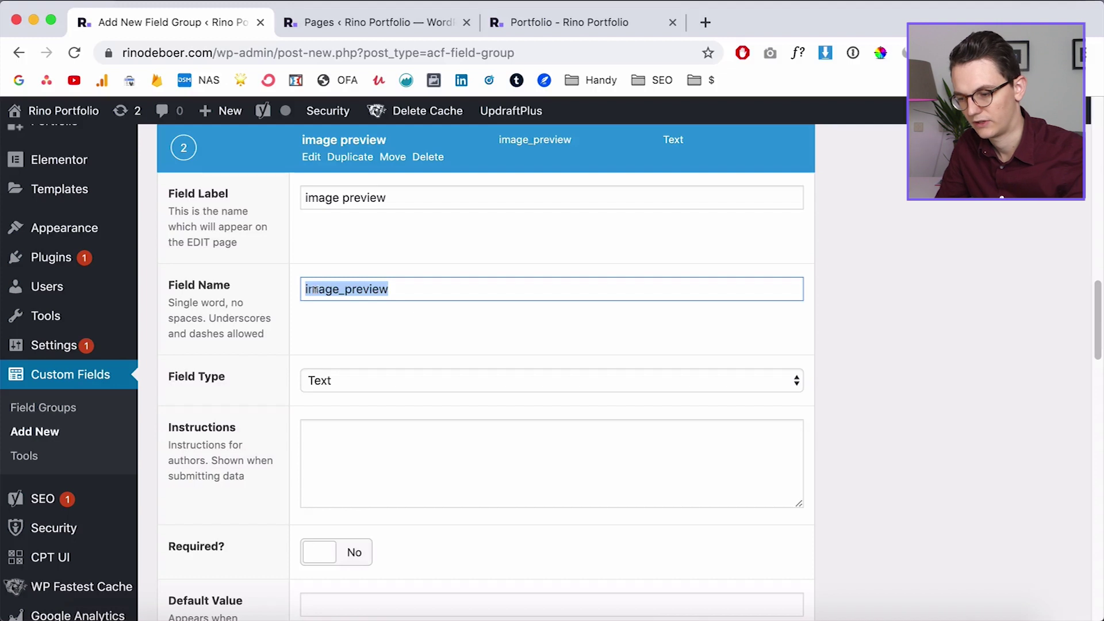
- Set the Image preview field's type to Image and its preview size to Large (1024 x 1024)
scroll(286, 333, "down", 1)
left_click(329, 345)
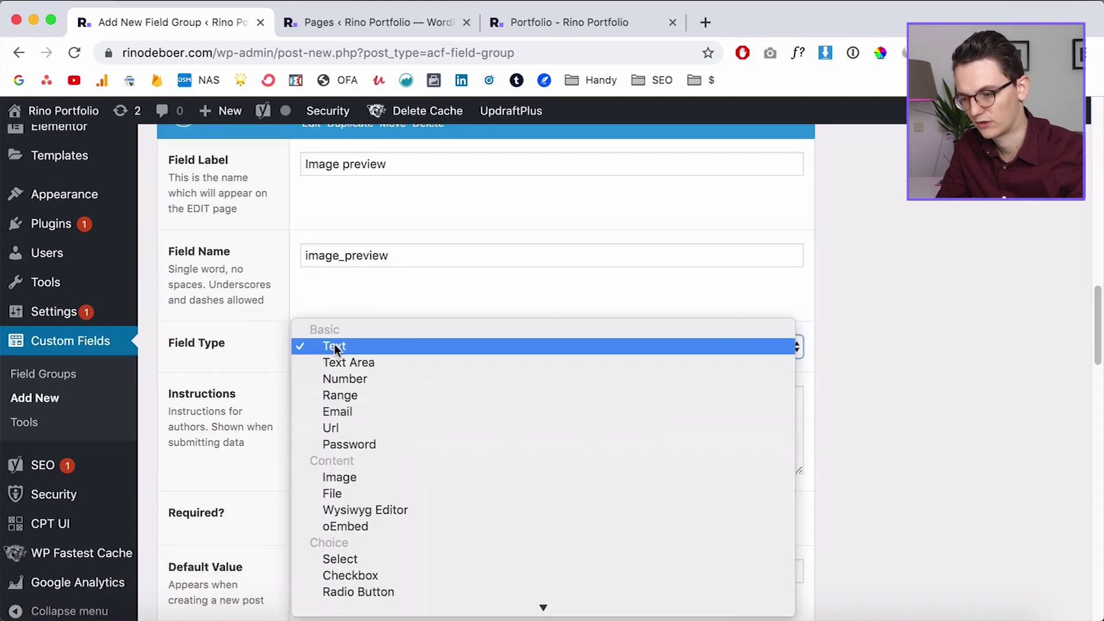
left_click(371, 479)
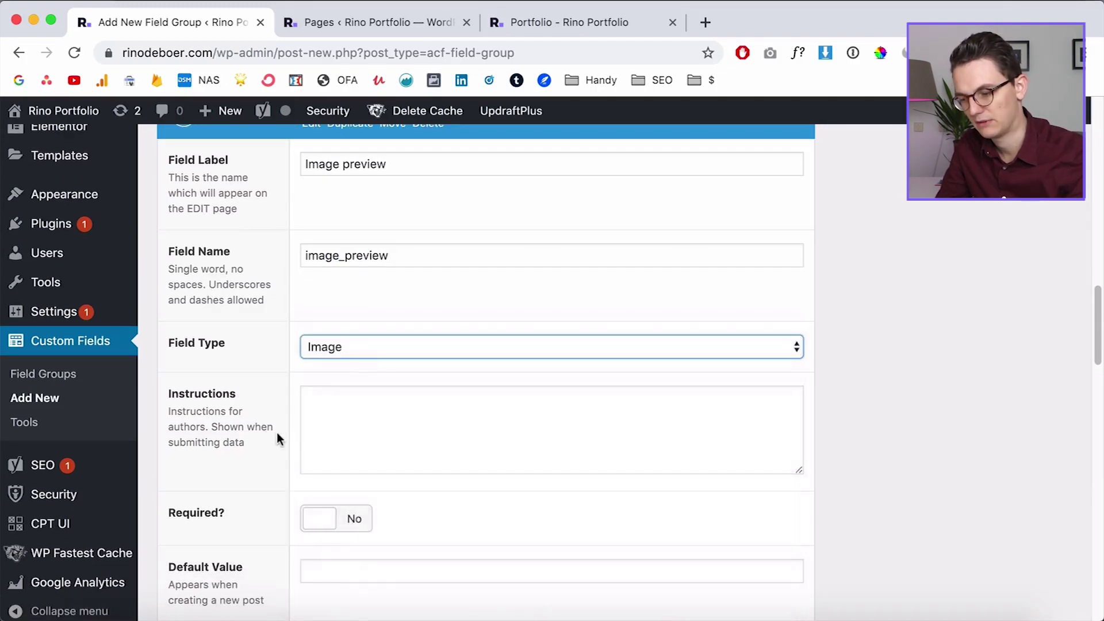
scroll(274, 477, "down", 6)
left_click(358, 415)
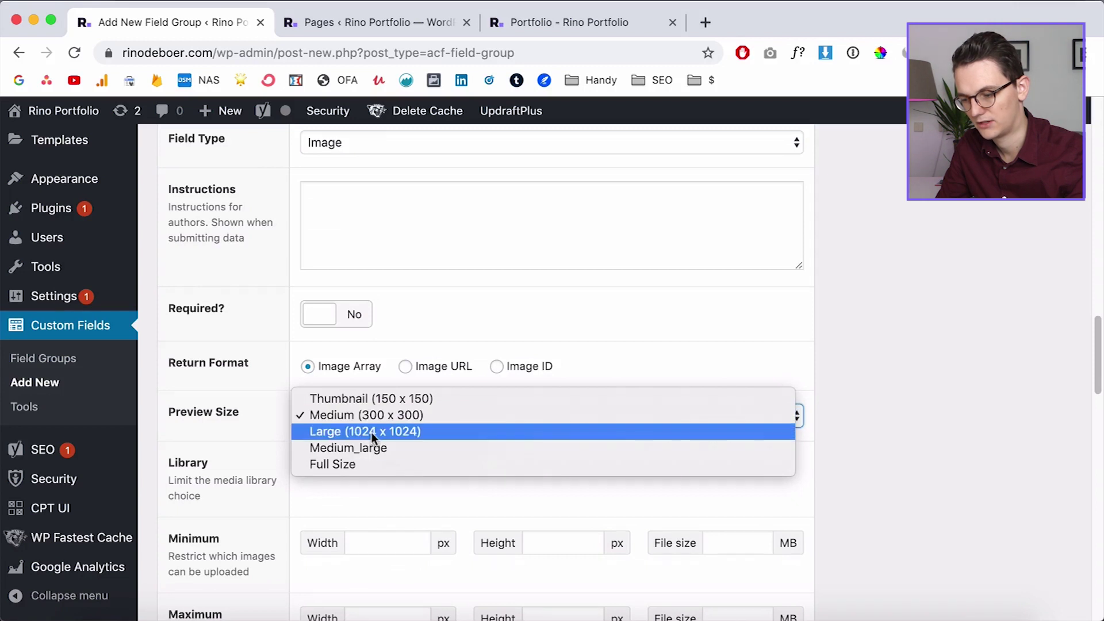
left_click(361, 433)
scroll(270, 438, "down", 1)
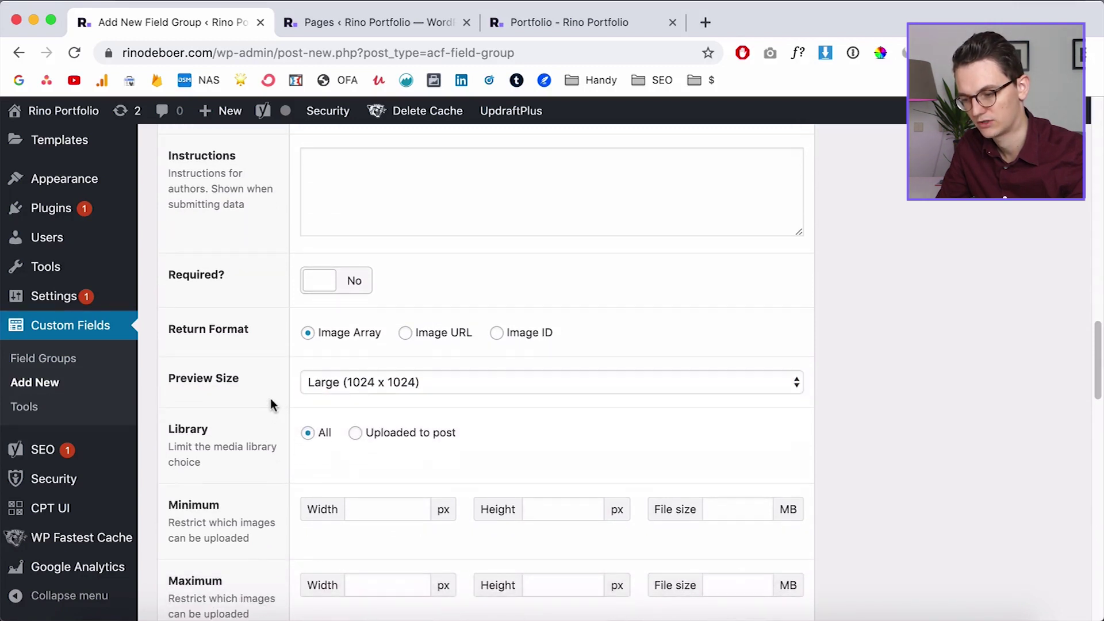
- Add a third field to the group and check the portfolio page's header area in the Adobe XD design
scroll(271, 403, "down", 12)
left_click(783, 467)
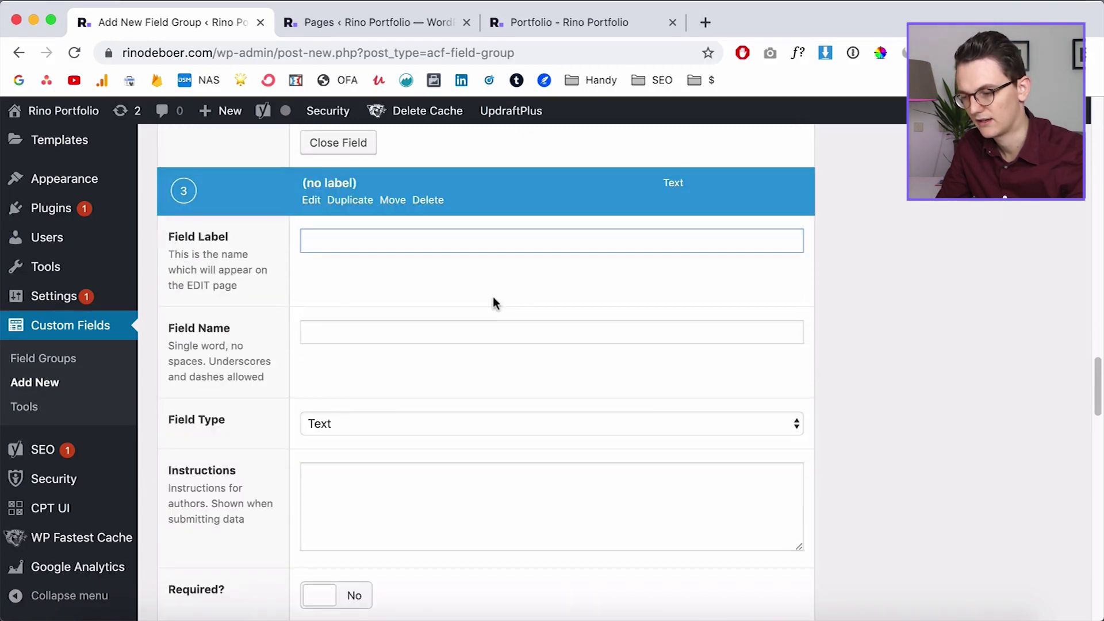
key("super+Tab")
scroll(502, 309, "down", 2)
scroll(698, 217, "down", 3)
key("Escape")
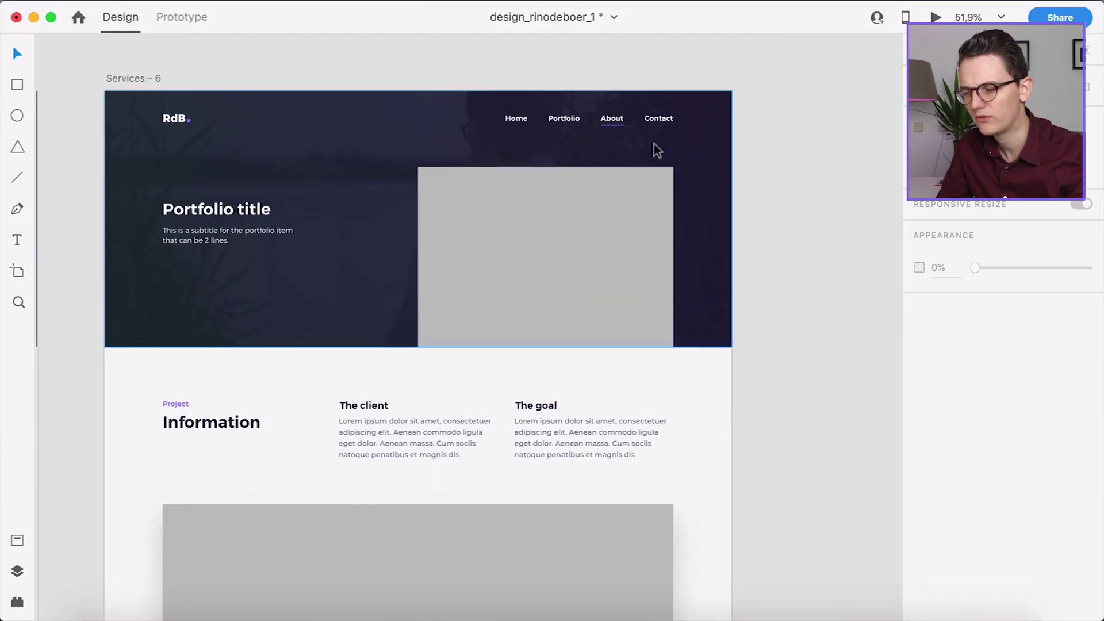
scroll(345, 190, "up", 1)
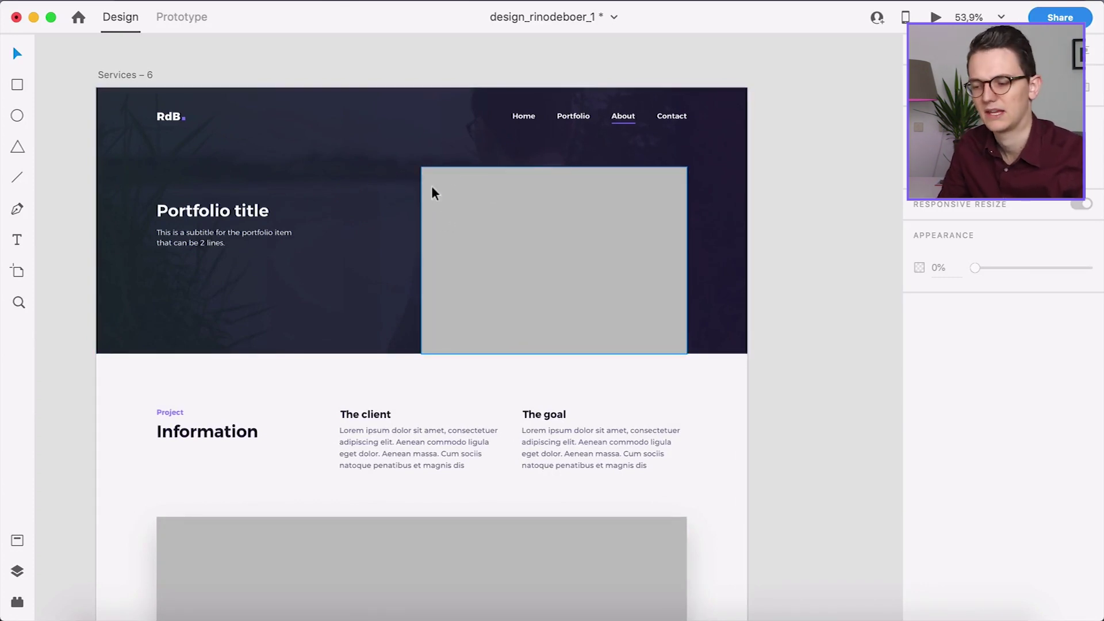
key("super+Tab")
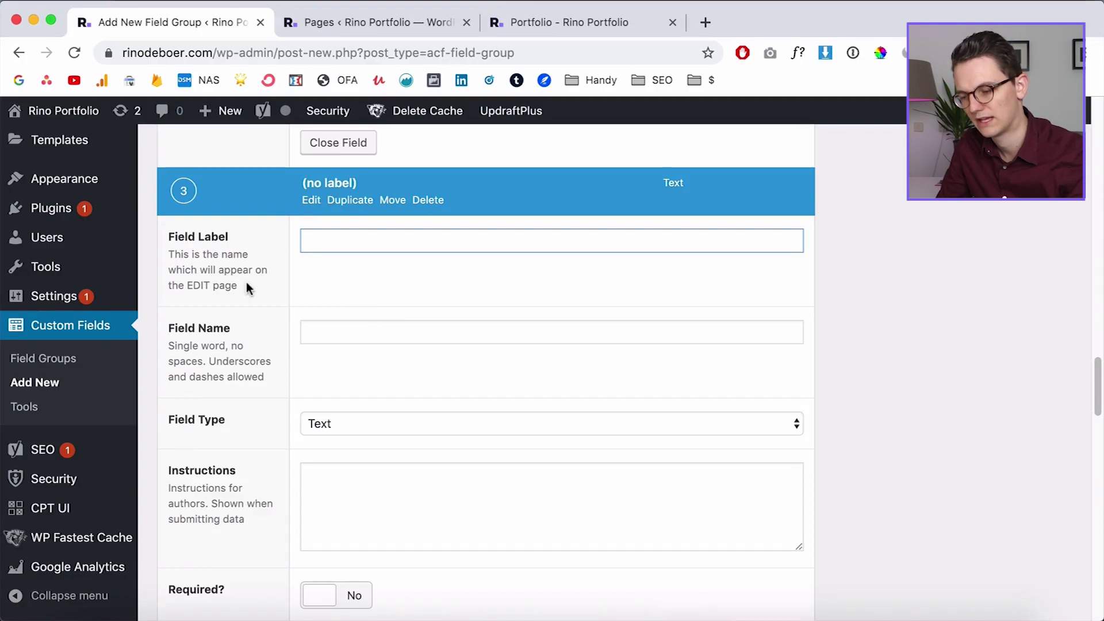
- Examine the Project Information section of the Adobe XD design, including the client and goal headings and texts
key("super+Tab")
scroll(426, 369, "down", 10)
scroll(318, 227, "up", 2)
left_click(180, 129)
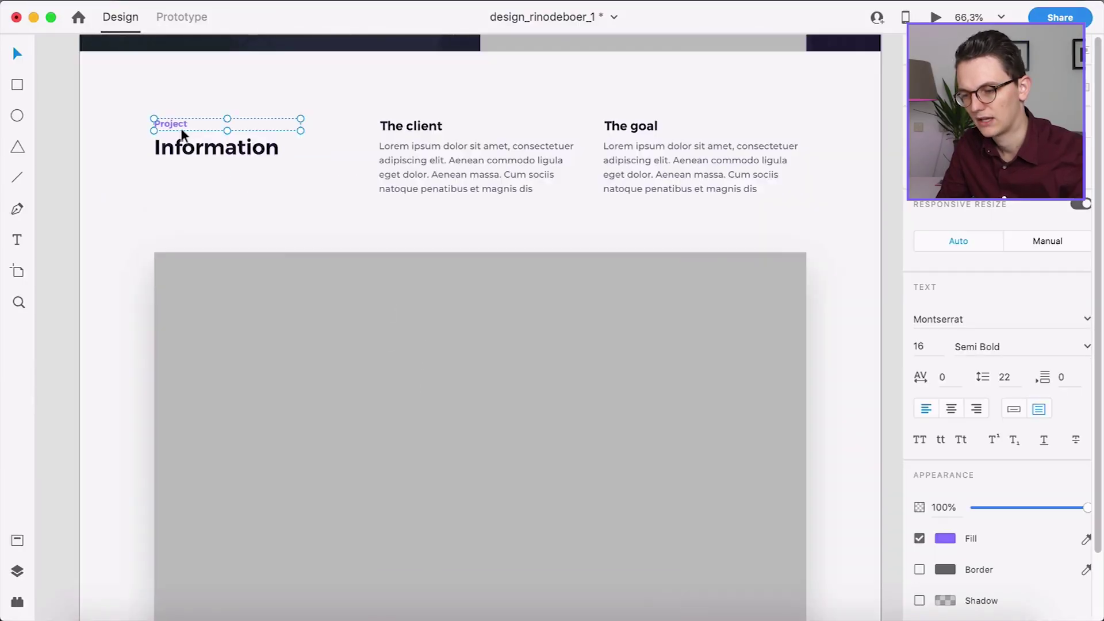
scroll(148, 138, "up", 2)
left_click(187, 199)
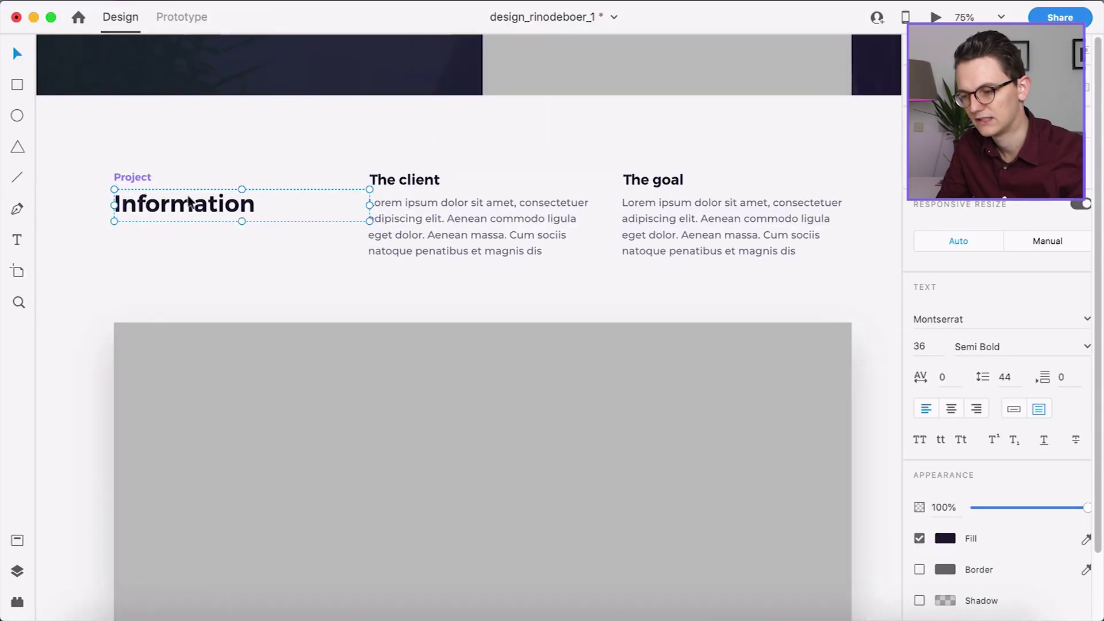
left_click(382, 179)
left_click(402, 217)
left_click(480, 319)
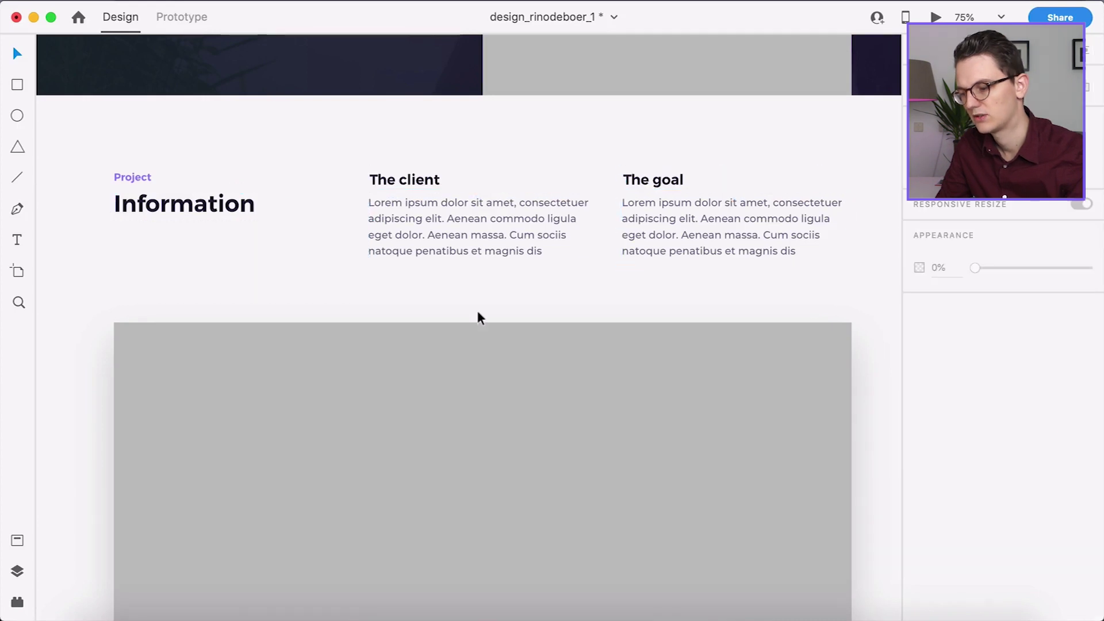
scroll(480, 319, "down", 3)
left_click(650, 218)
left_click(433, 217)
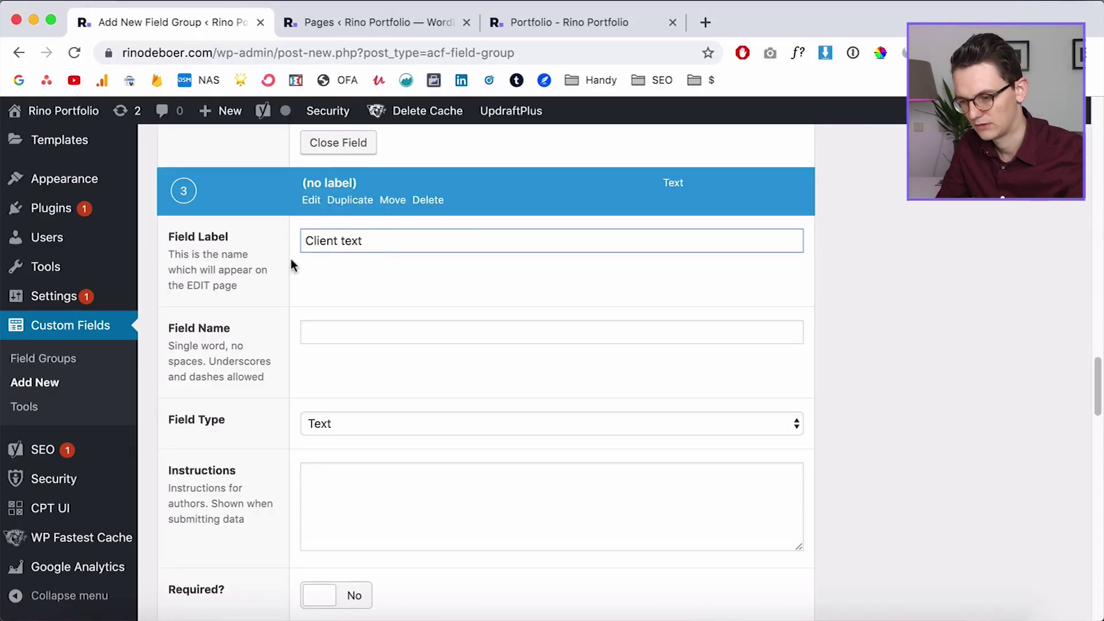
- Label the third field Client text with the name client_text and set its type to Text Area
left_click(291, 258)
left_click(335, 241)
left_click(325, 416)
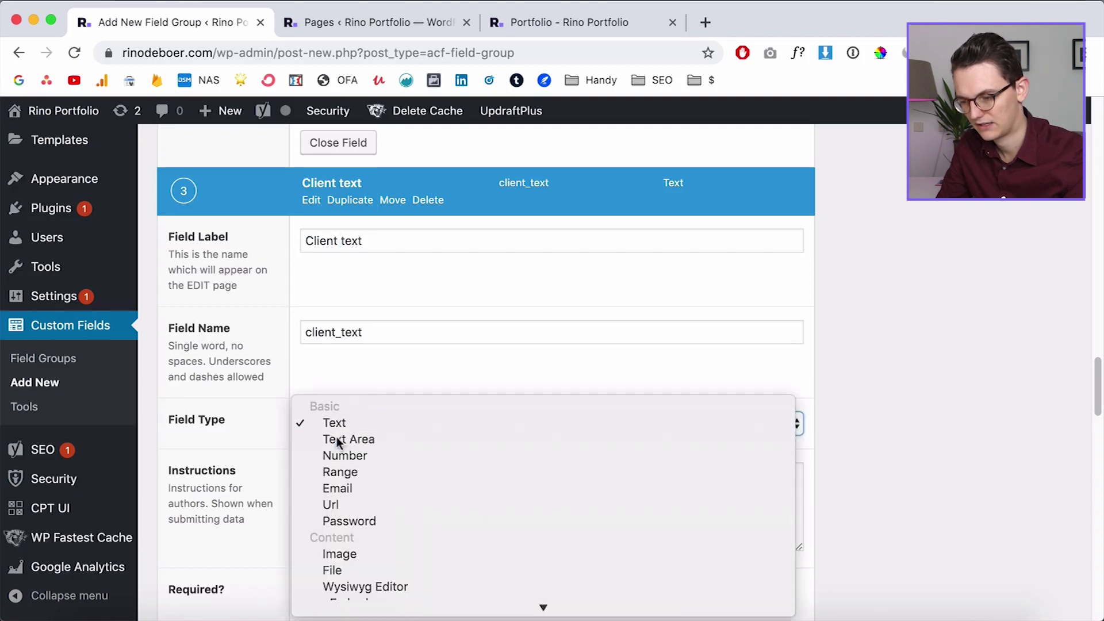
left_click(336, 438)
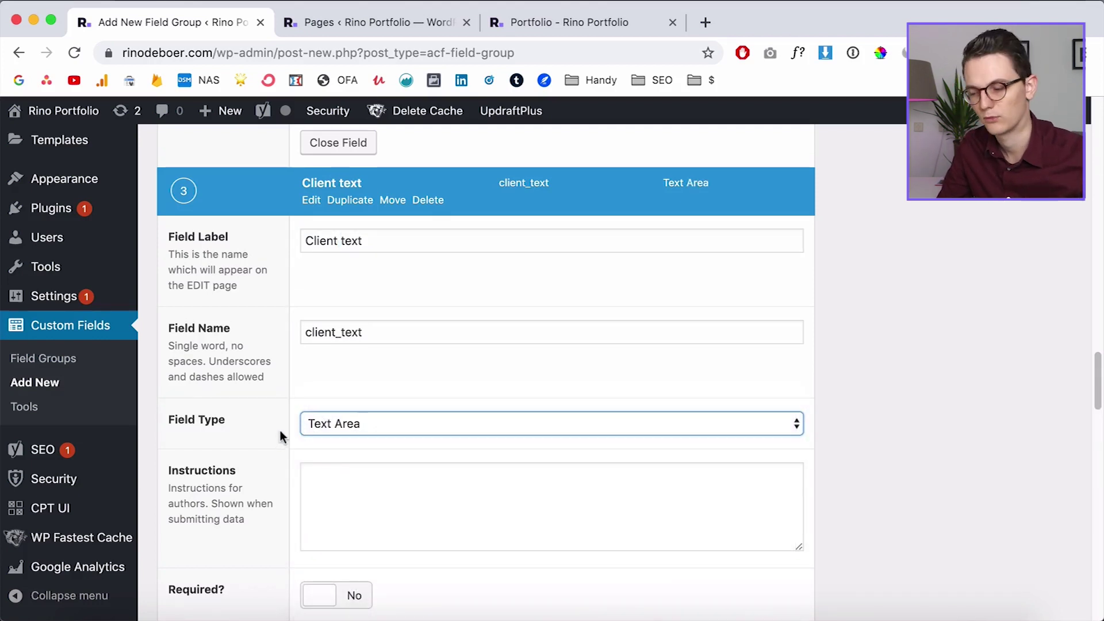
- Add a fourth field labelled Goal text with the name goal_text and set its type to Text Area
scroll(281, 426, "down", 1)
left_click(326, 229)
triple_click(326, 229)
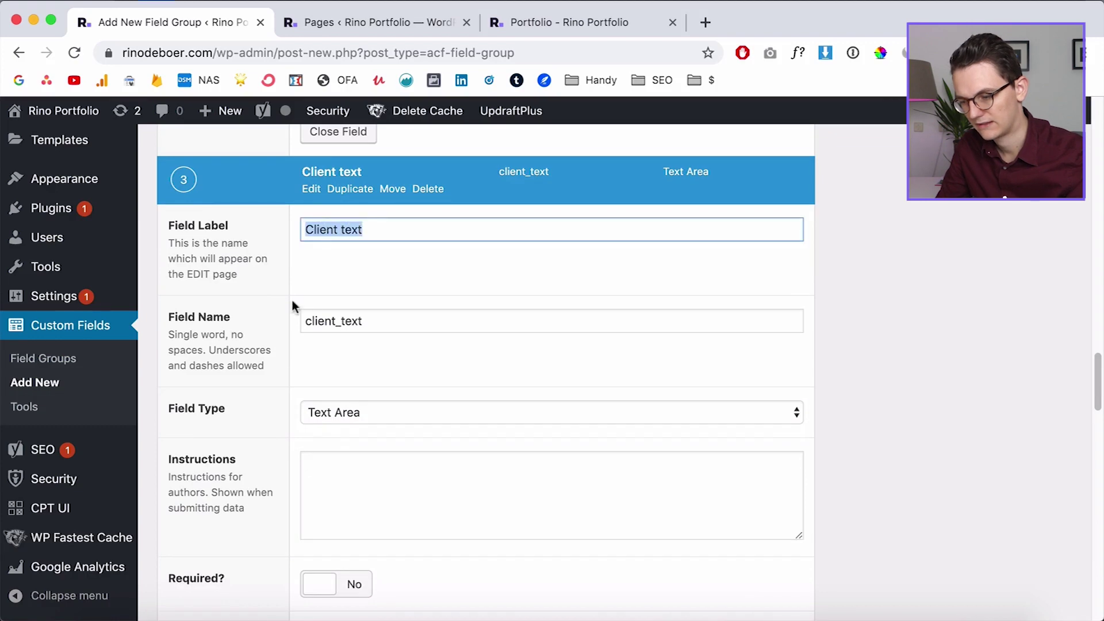
scroll(277, 334, "down", 15)
left_click(760, 219)
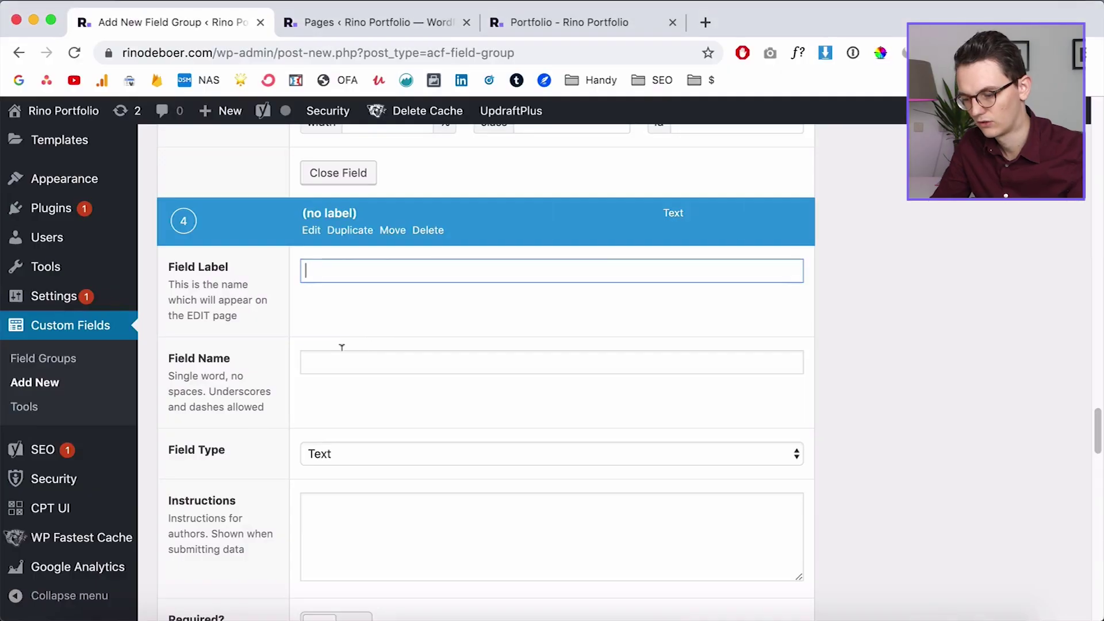
type("Goal text")
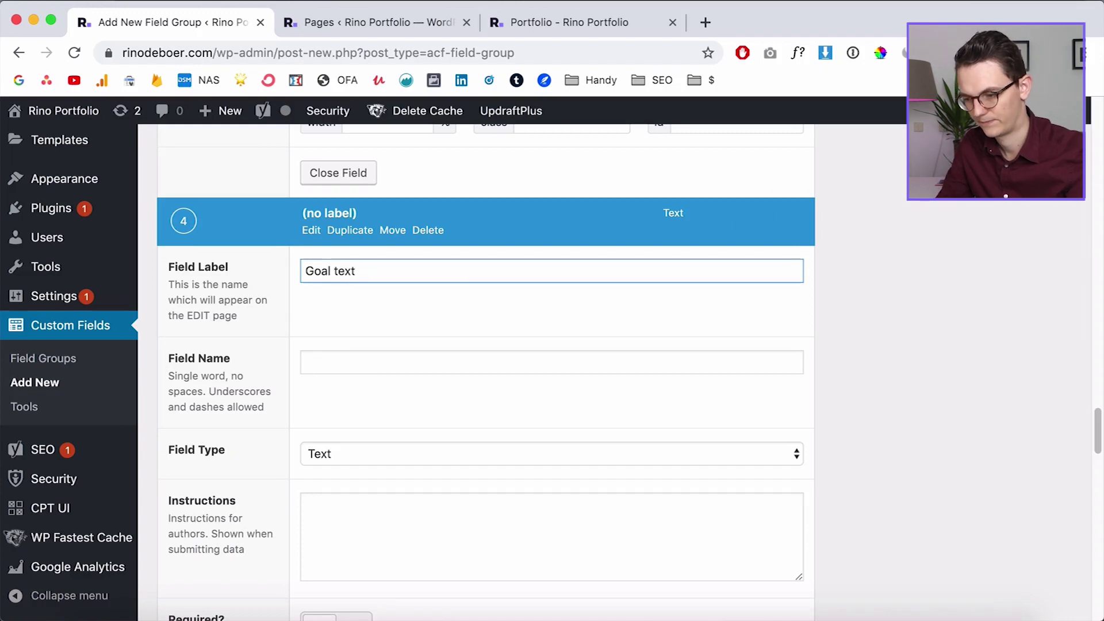
scroll(277, 344, "down", 1)
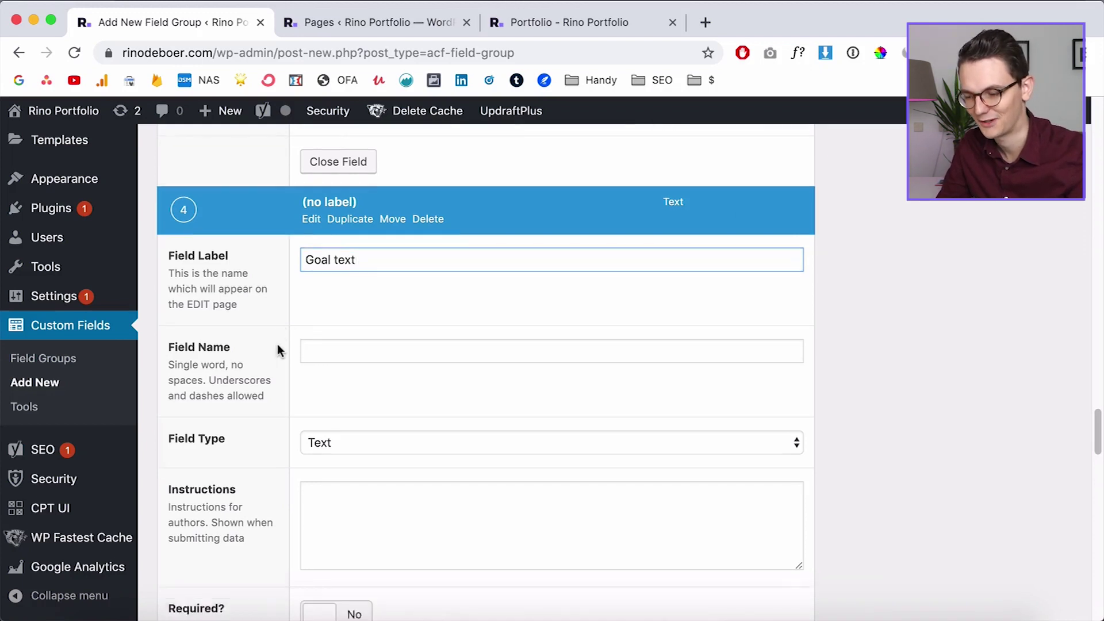
left_click(278, 345)
scroll(278, 345, "down", 5)
left_click(317, 182)
left_click(327, 197)
scroll(445, 300, "down", 4)
- Check the large image and result section in the Adobe XD design and add a fifth field labelled Big image with the name big_image
scroll(445, 300, "down", 5)
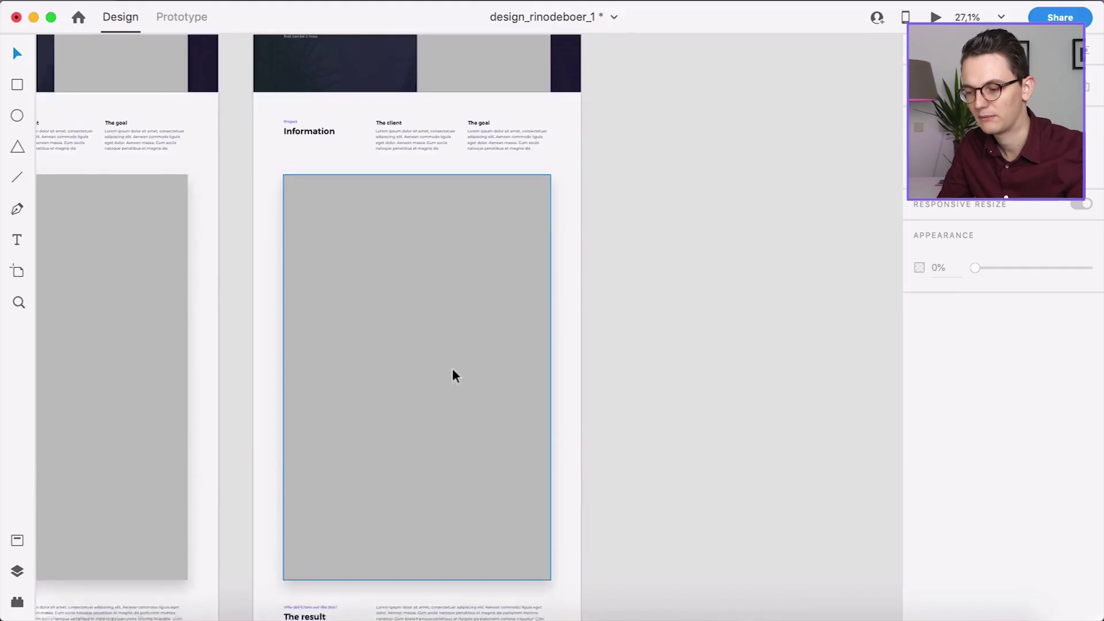
scroll(452, 368, "down", 10)
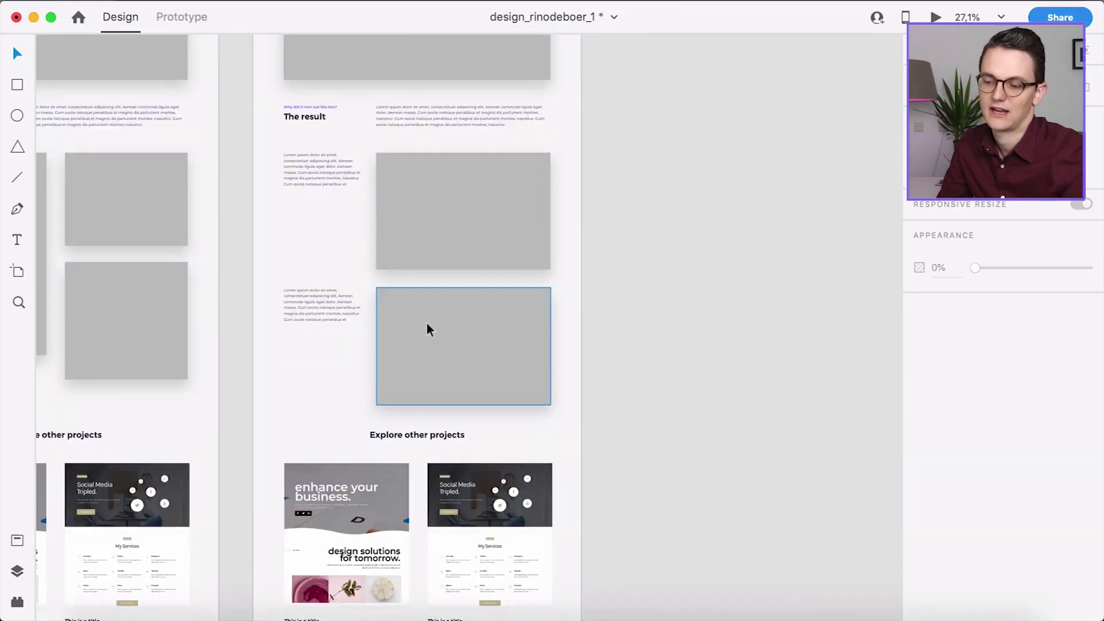
scroll(429, 333, "up", 1)
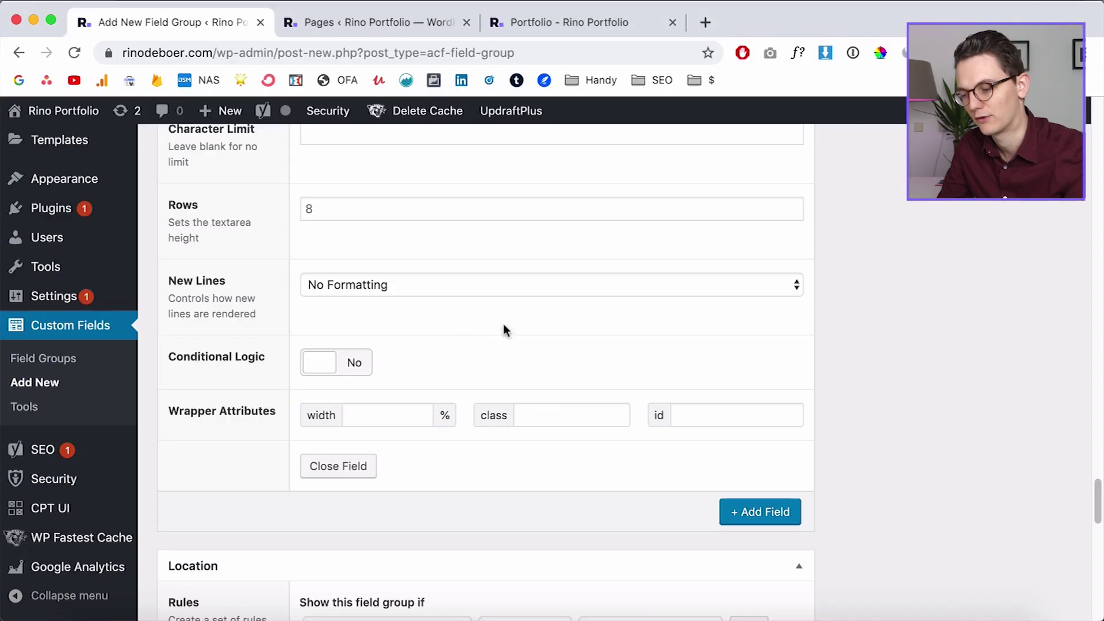
scroll(401, 427, "down", 4)
scroll(386, 427, "up", 2)
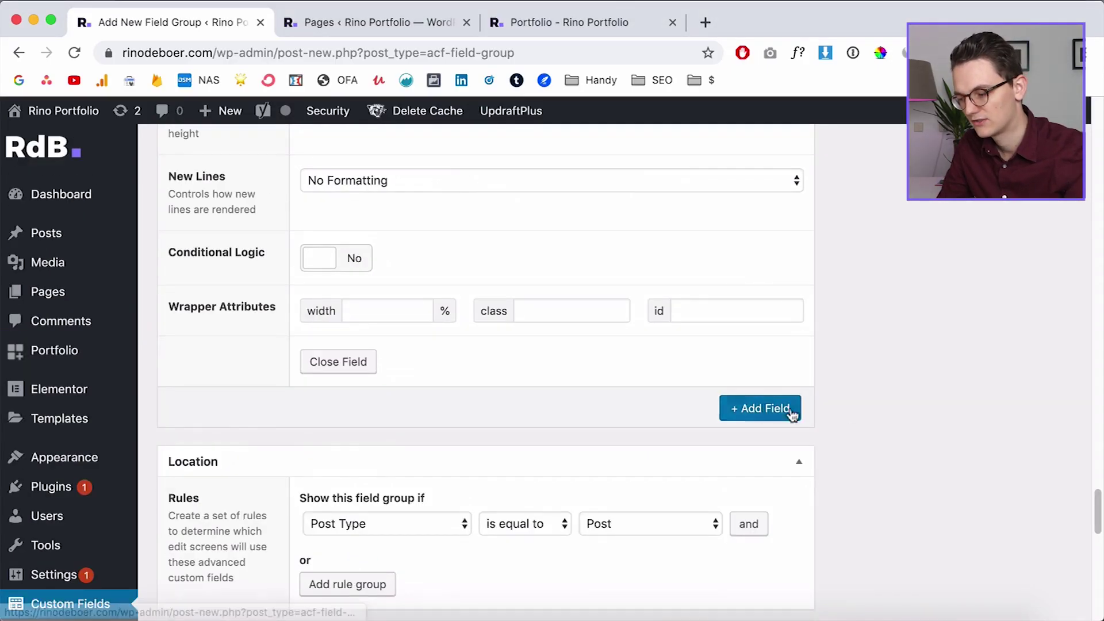
left_click(767, 406)
scroll(851, 403, "down", 3)
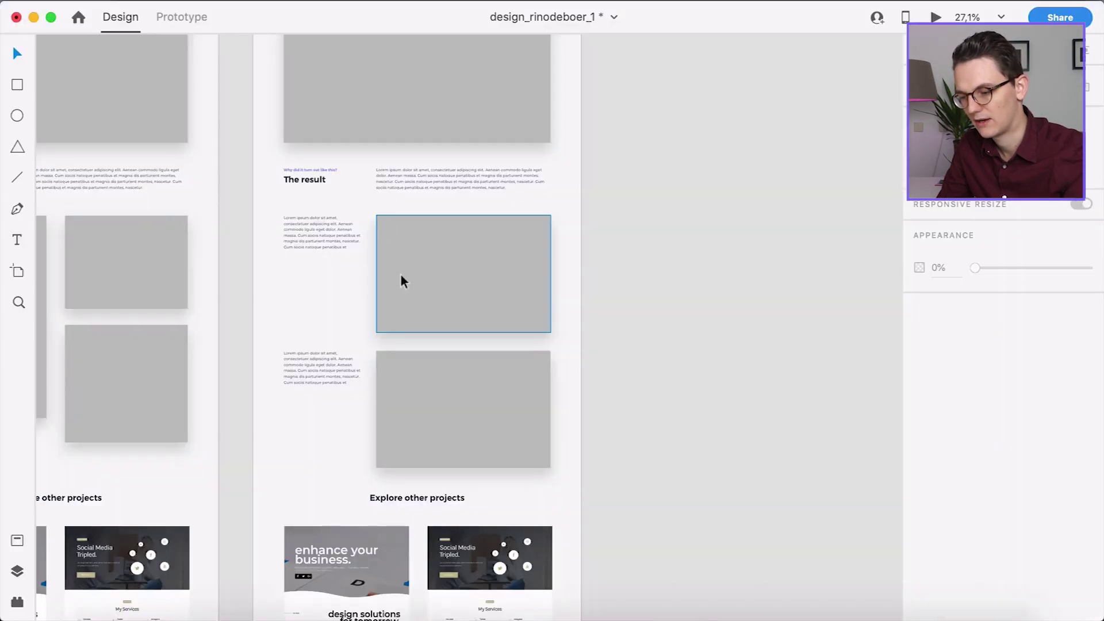
scroll(398, 269, "up", 10)
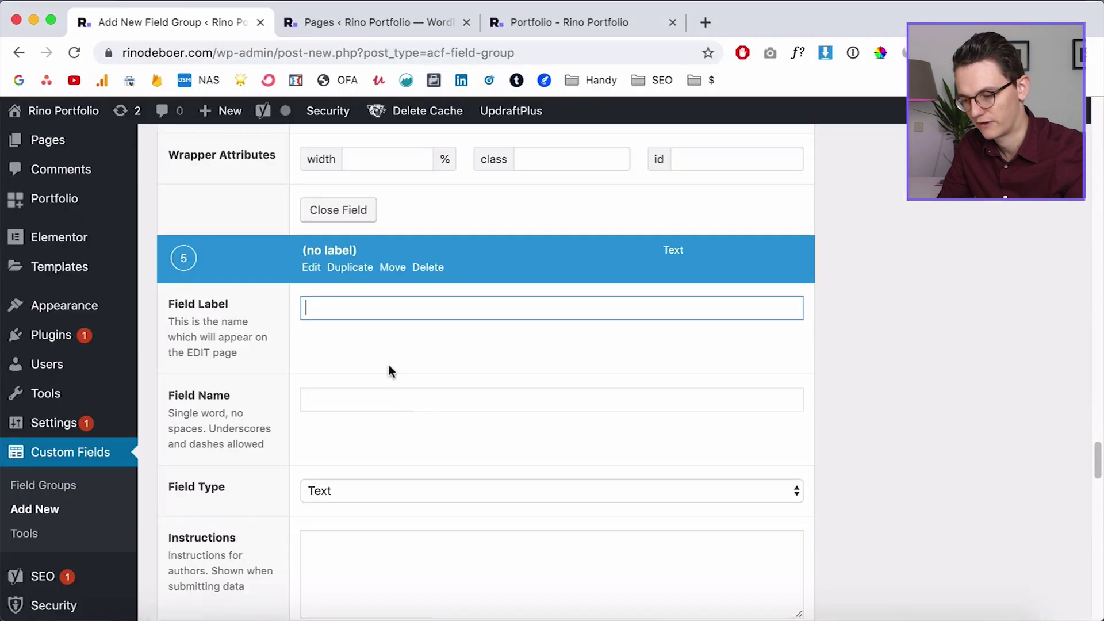
type("Big image")
left_click(298, 443)
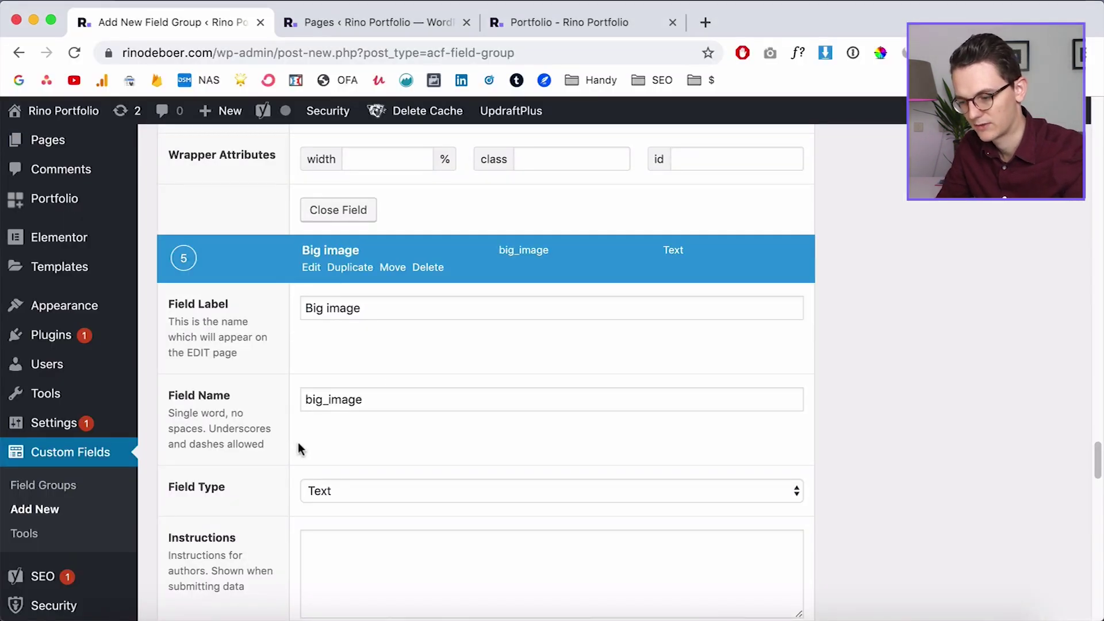
- Set the Big image field's type to Image and its preview size to Full Size
scroll(300, 432, "down", 3)
left_click(319, 379)
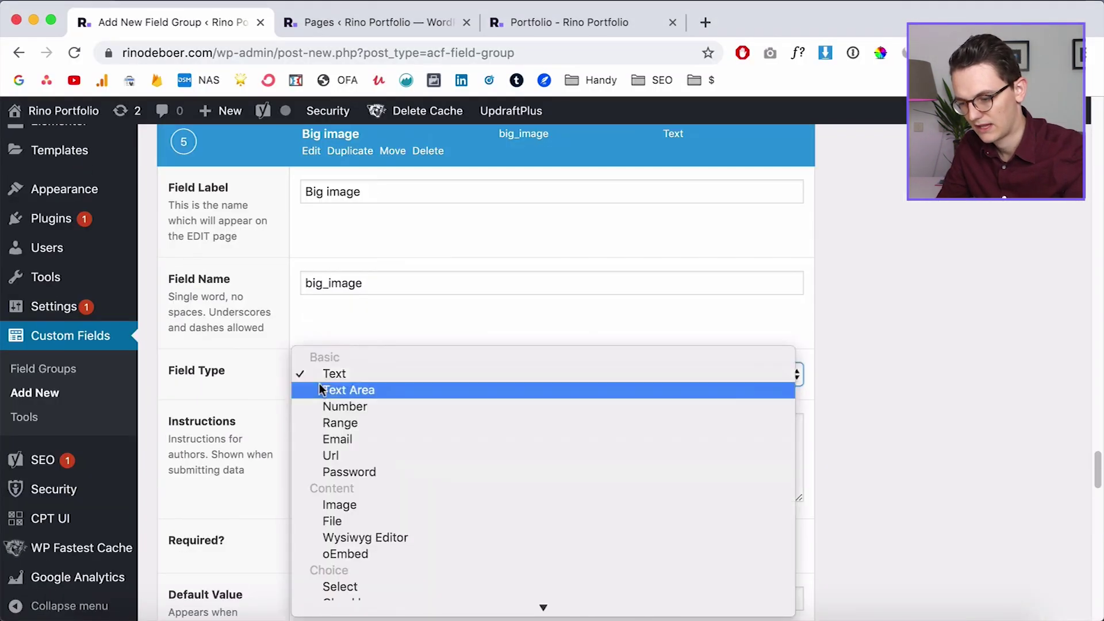
left_click(353, 501)
scroll(284, 474, "down", 5)
left_click(385, 338)
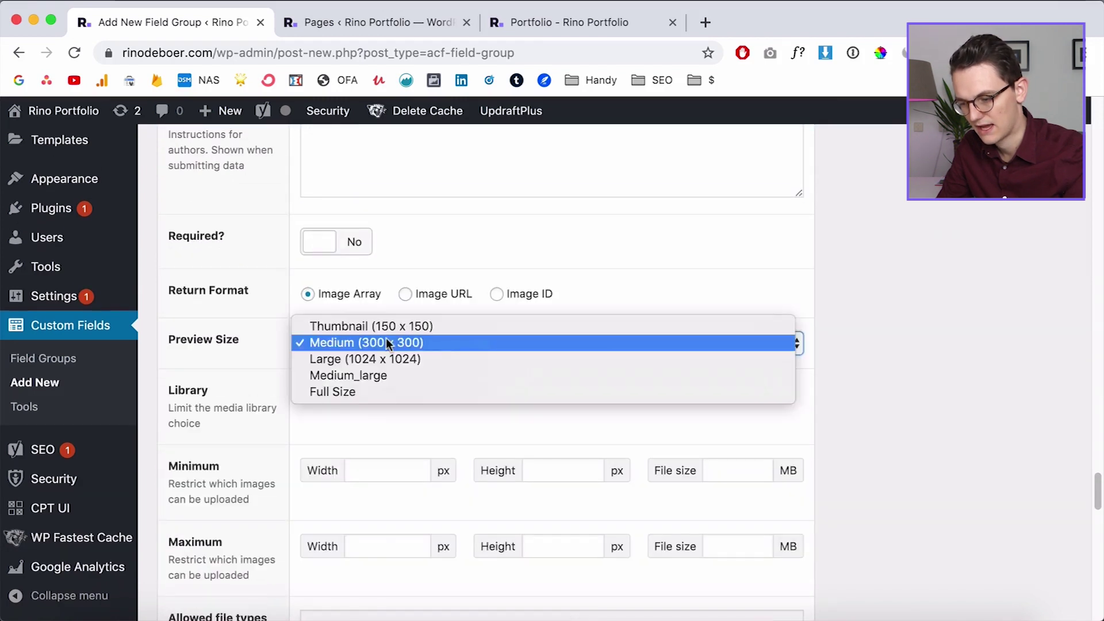
left_click(360, 390)
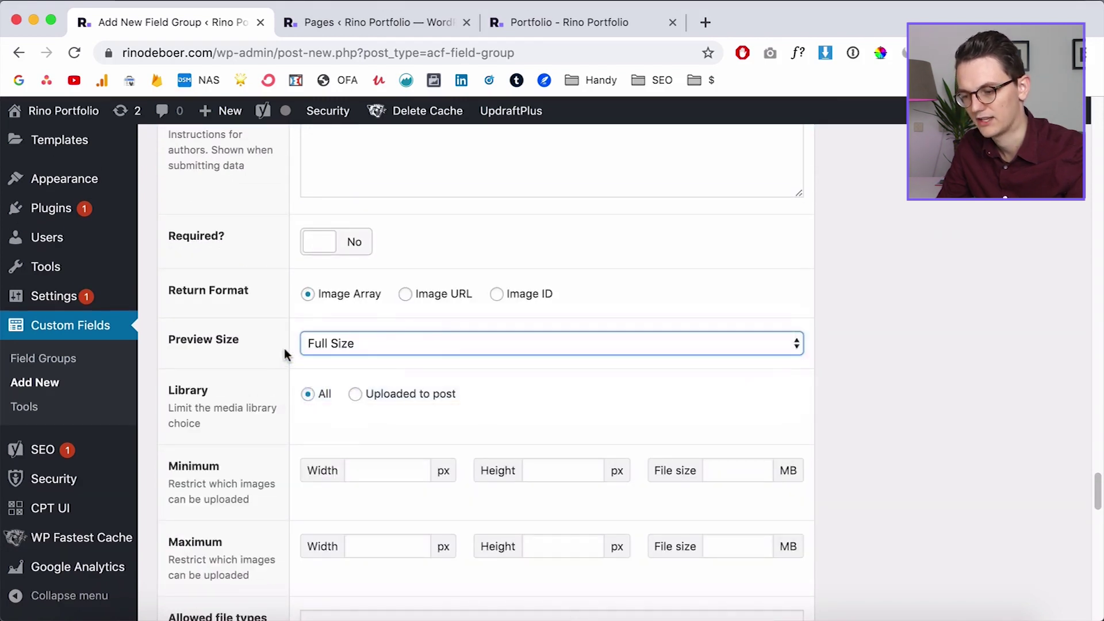
- Set the location rule to show the field group if Post Type is equal to Portfolio item
scroll(285, 365, "down", 7)
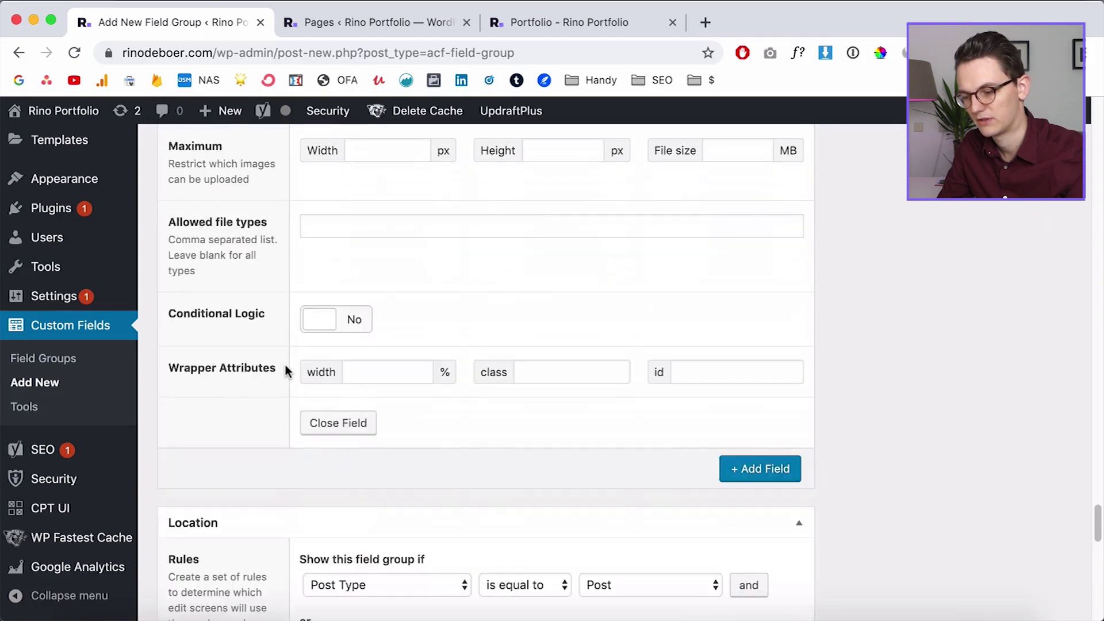
scroll(871, 491, "down", 4)
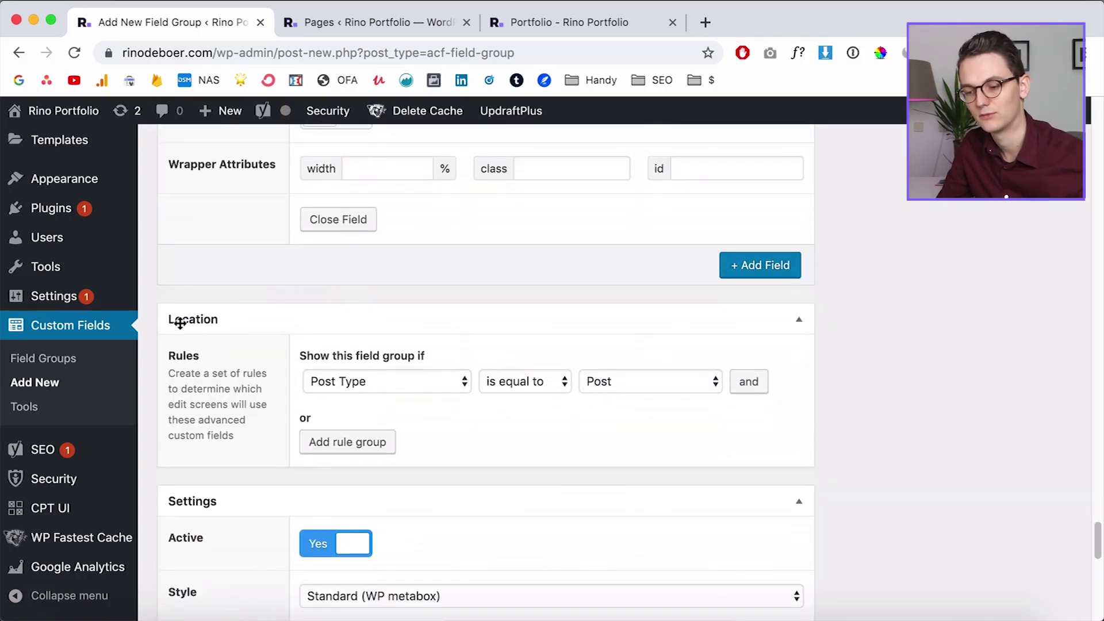
scroll(178, 420, "up", 1)
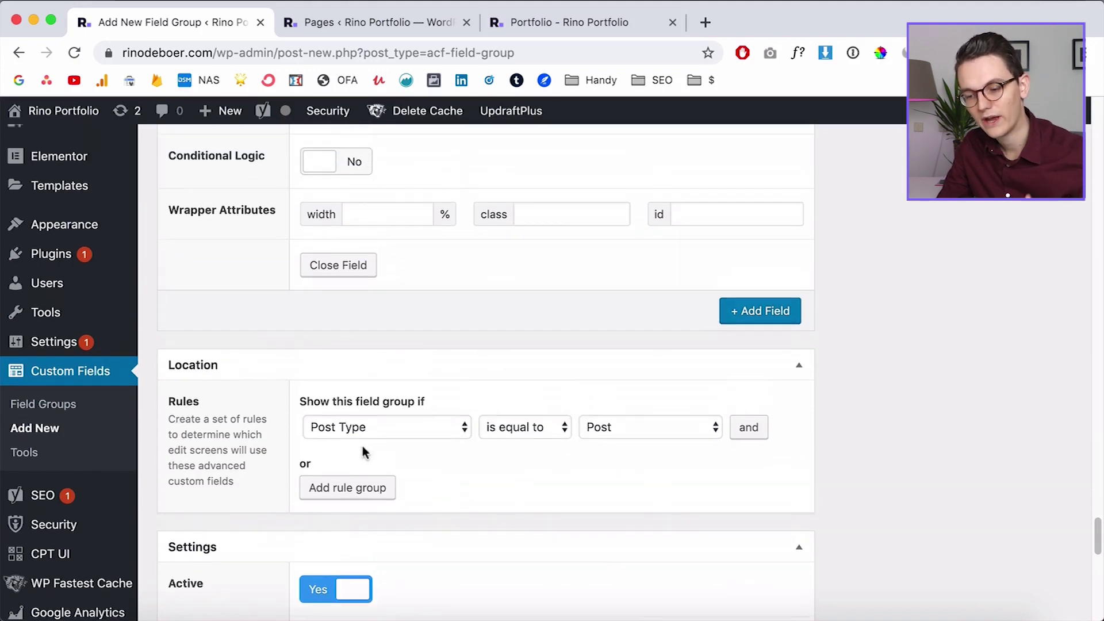
scroll(368, 355, "up", 12)
scroll(372, 355, "down", 9)
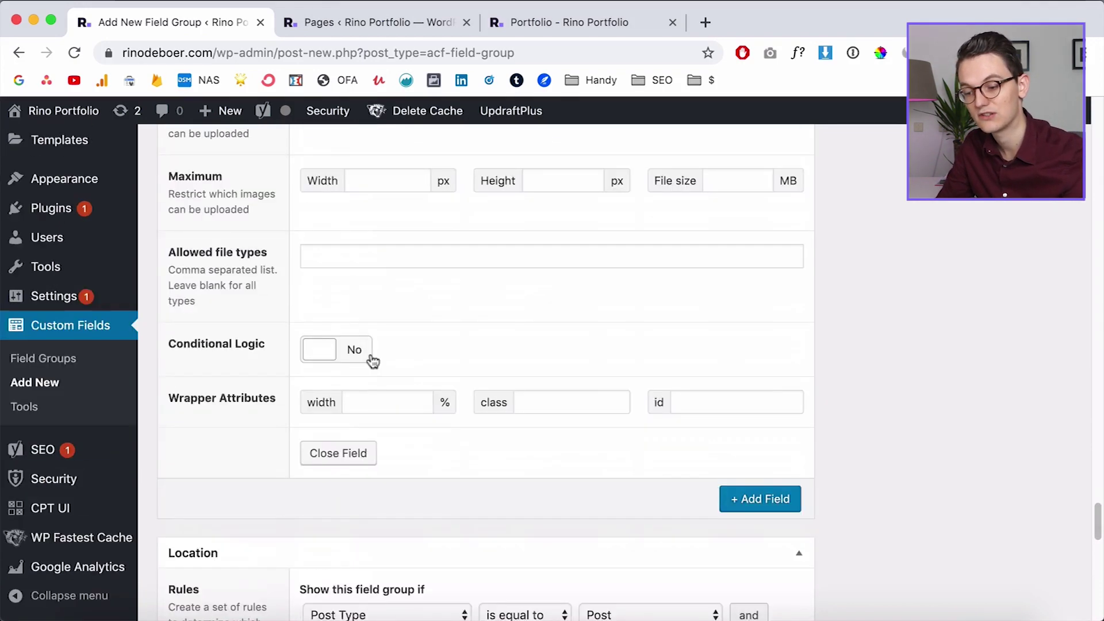
scroll(372, 361, "down", 7)
scroll(316, 387, "up", 4)
scroll(287, 468, "down", 3)
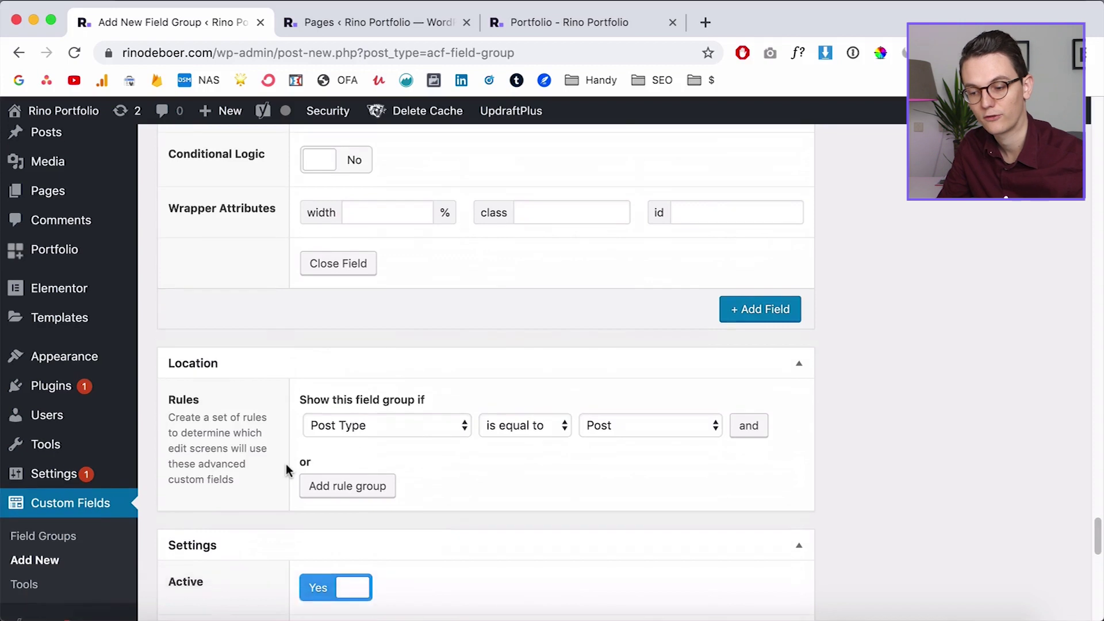
scroll(172, 374, "up", 1)
mouse_move(77, 230)
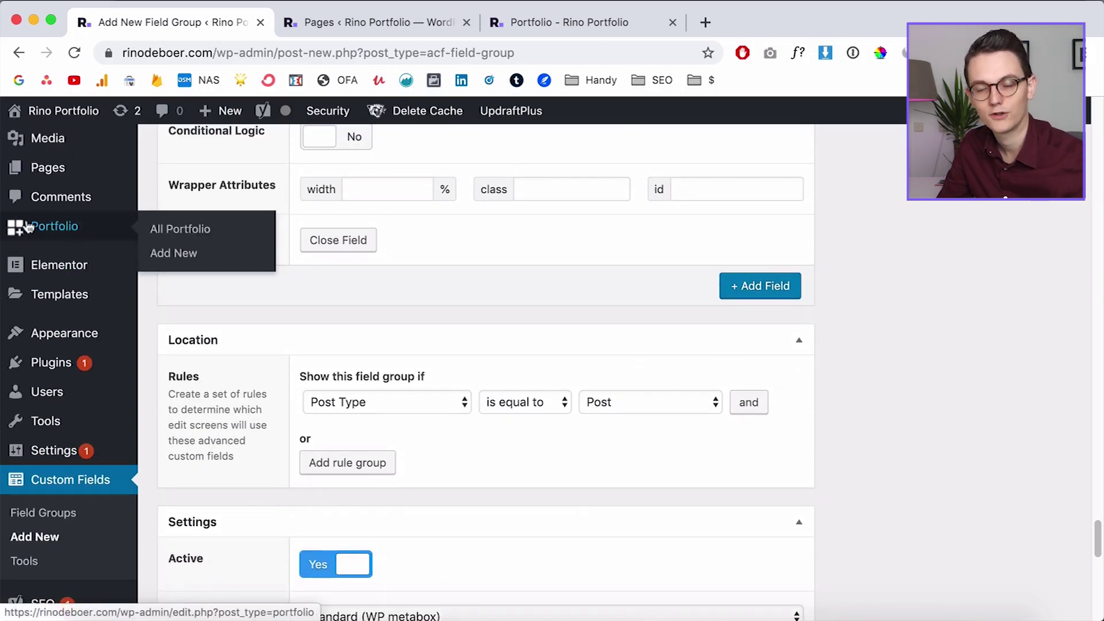
scroll(321, 452, "down", 1)
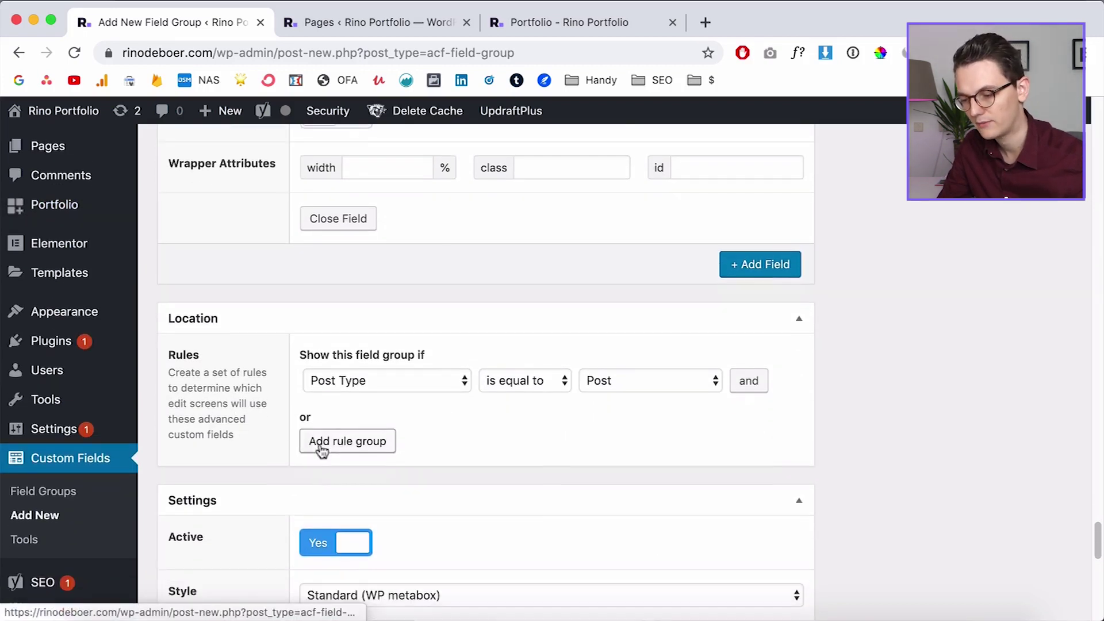
left_click(348, 384)
left_click(348, 382)
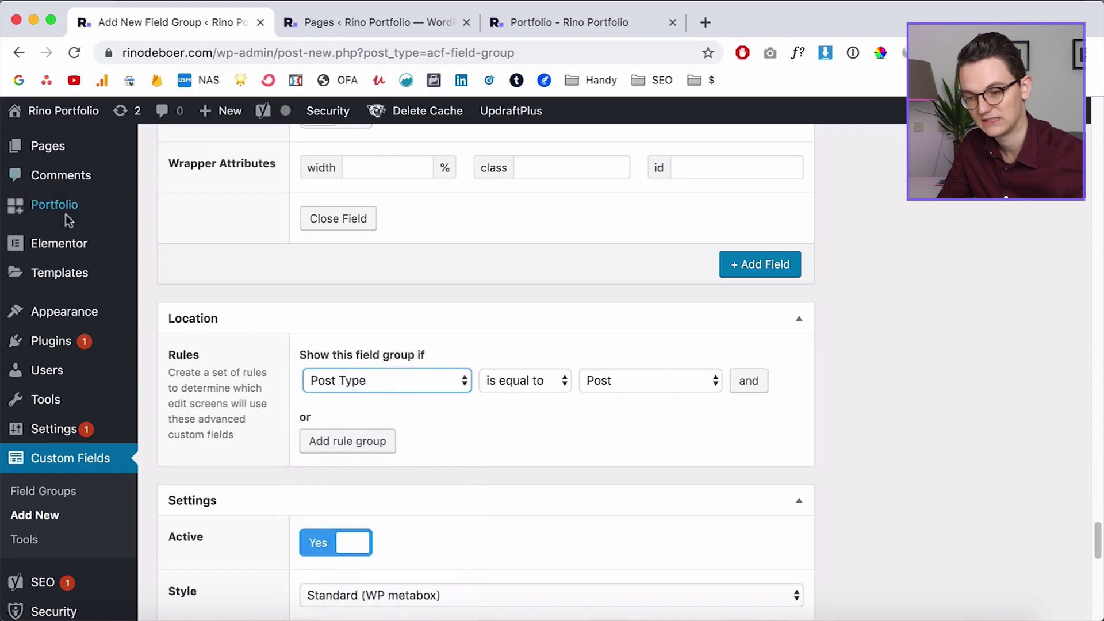
left_click(532, 378)
left_click(523, 377)
left_click(631, 381)
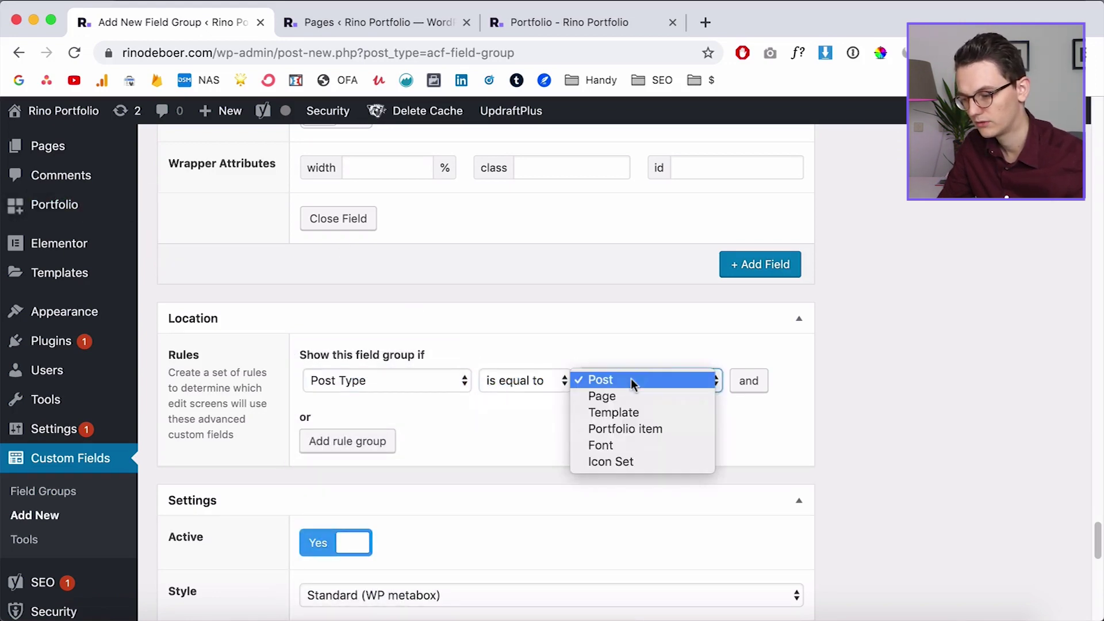
left_click(650, 428)
- Open the editor for a new Portfolio item in a separate browser tab and examine its title, content, SEO and featured image sections
scroll(871, 456, "down", 2)
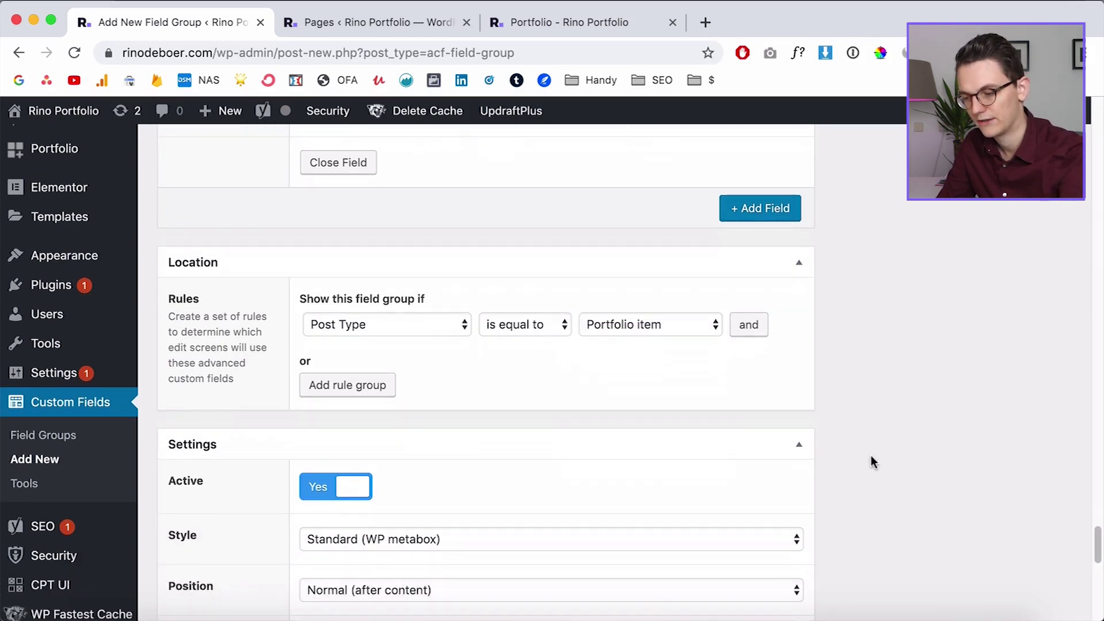
scroll(867, 430, "down", 1)
scroll(867, 430, "up", 3)
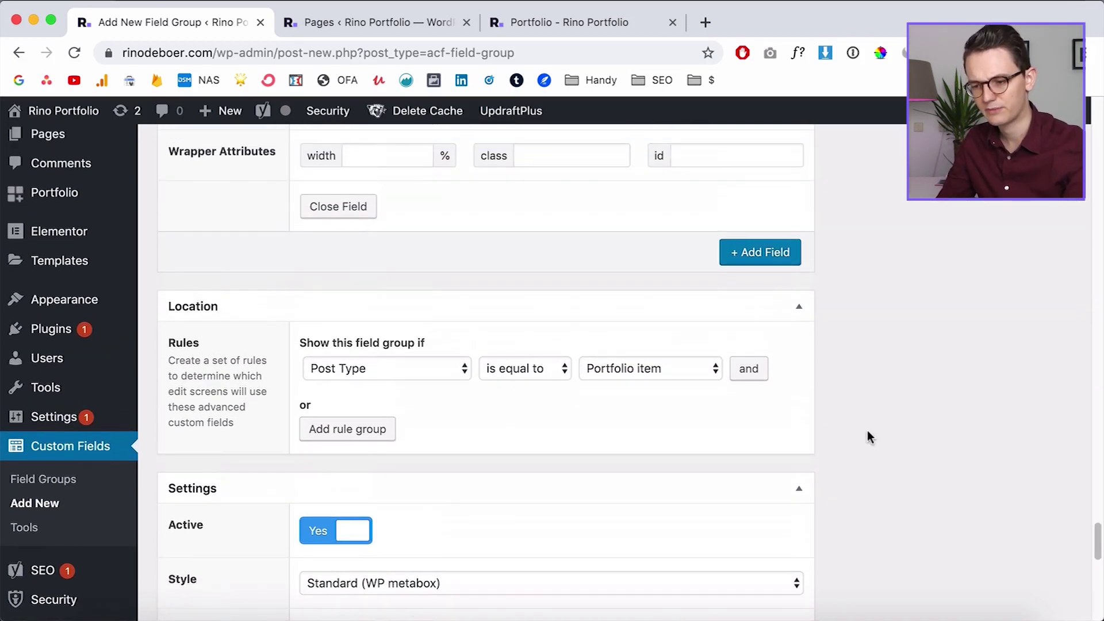
mouse_move(64, 192)
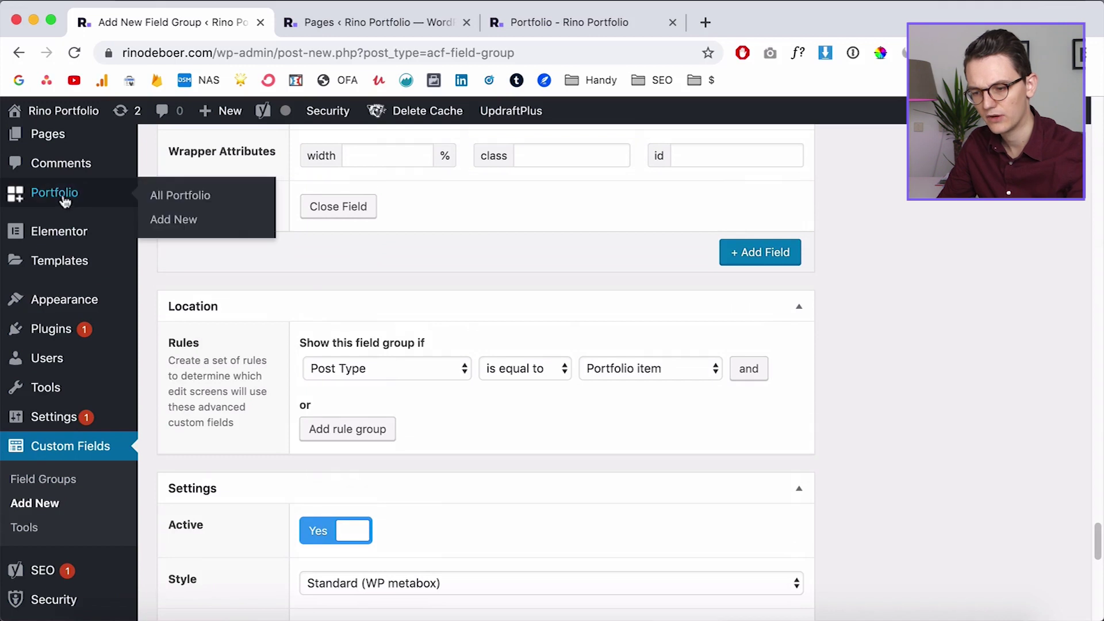
left_click(176, 197, "super")
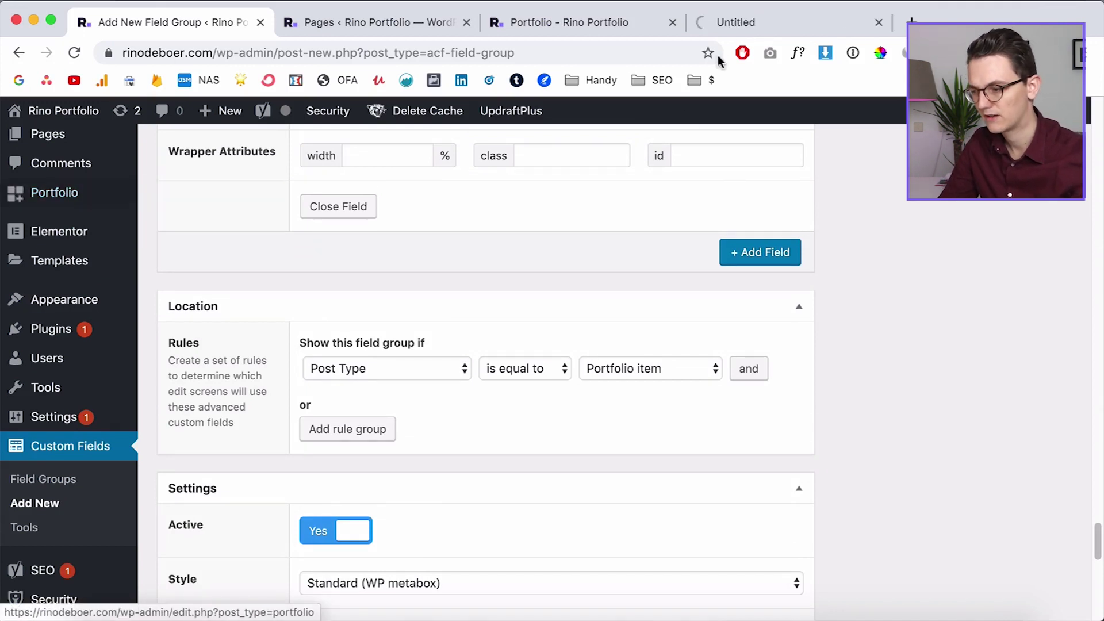
left_click(271, 160)
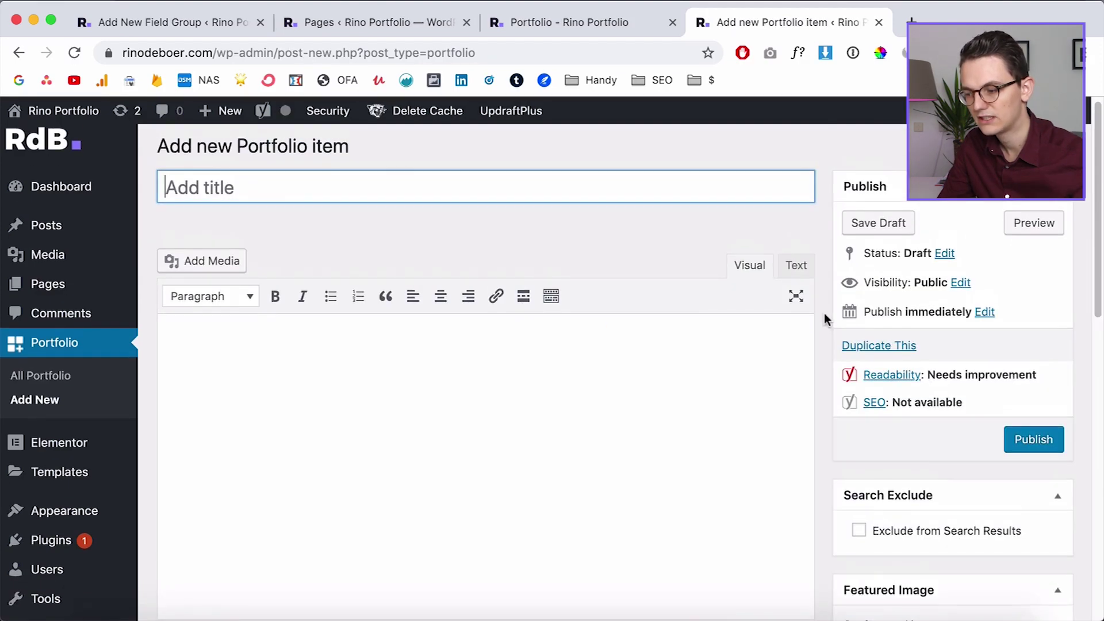
scroll(824, 313, "down", 10)
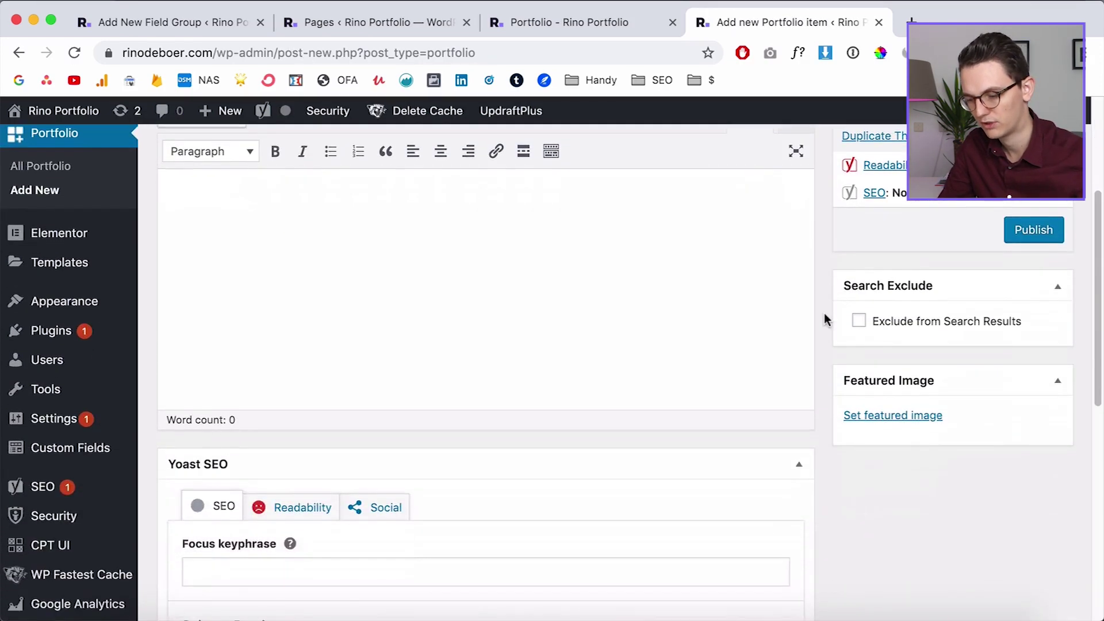
scroll(824, 315, "down", 2)
scroll(641, 365, "up", 8)
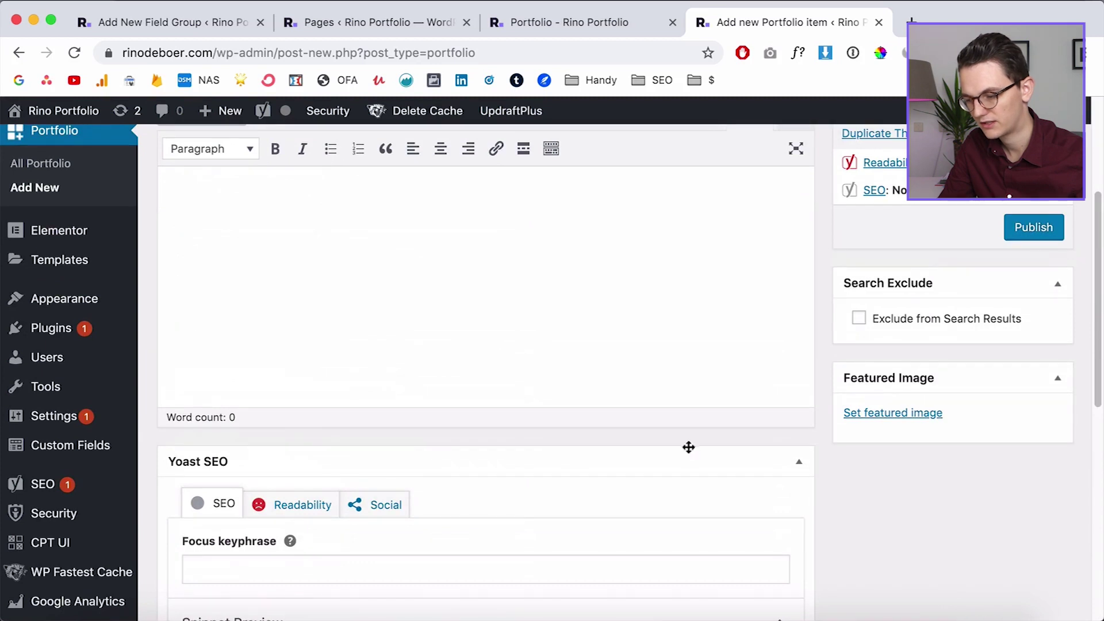
scroll(742, 460, "up", 3)
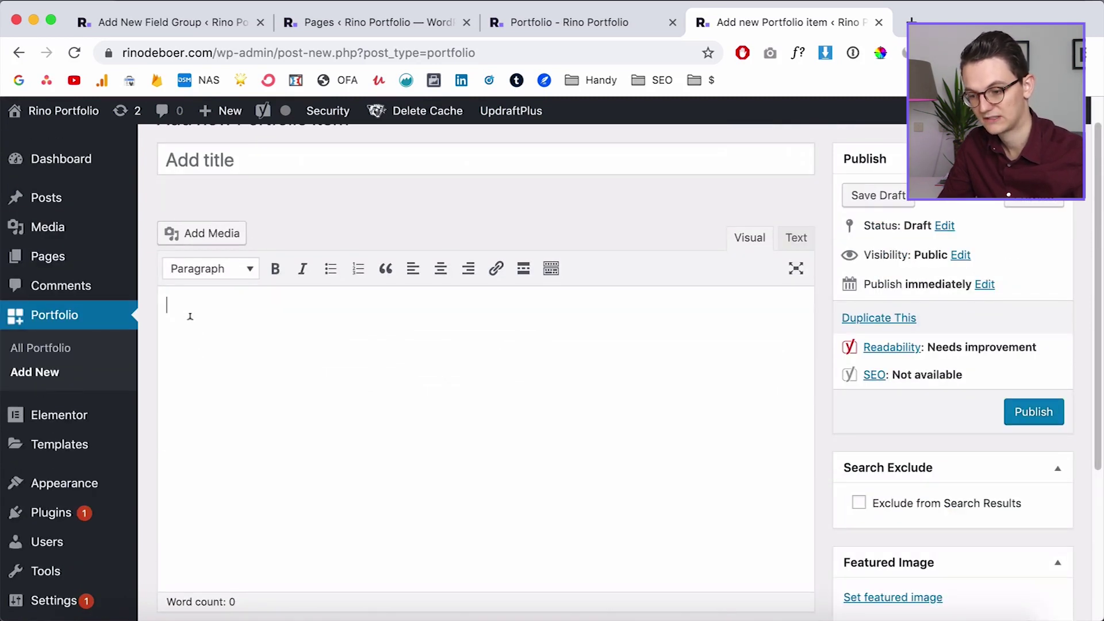
scroll(190, 317, "up", 1)
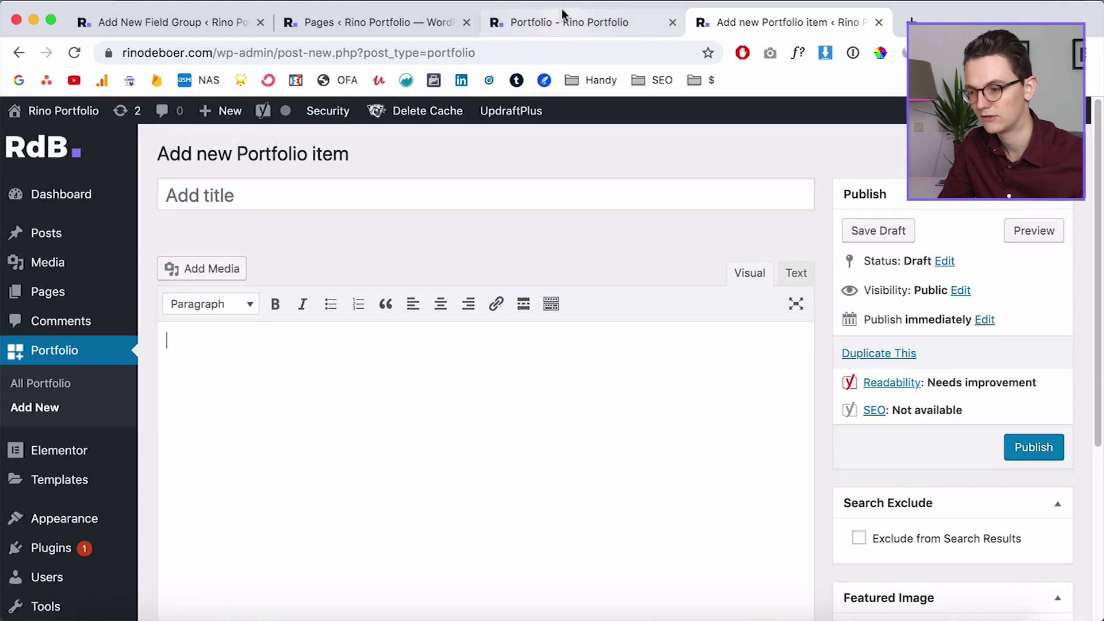
- Return to the Portfolio input field group, review its Hide on screen options and publish the group
left_click(167, 22)
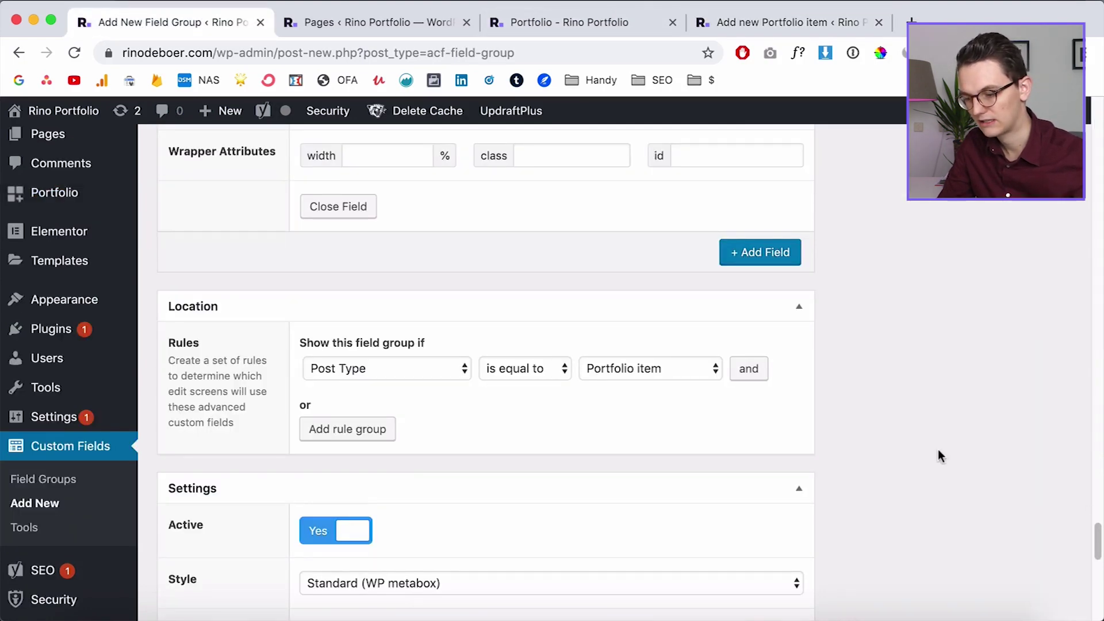
scroll(939, 455, "down", 15)
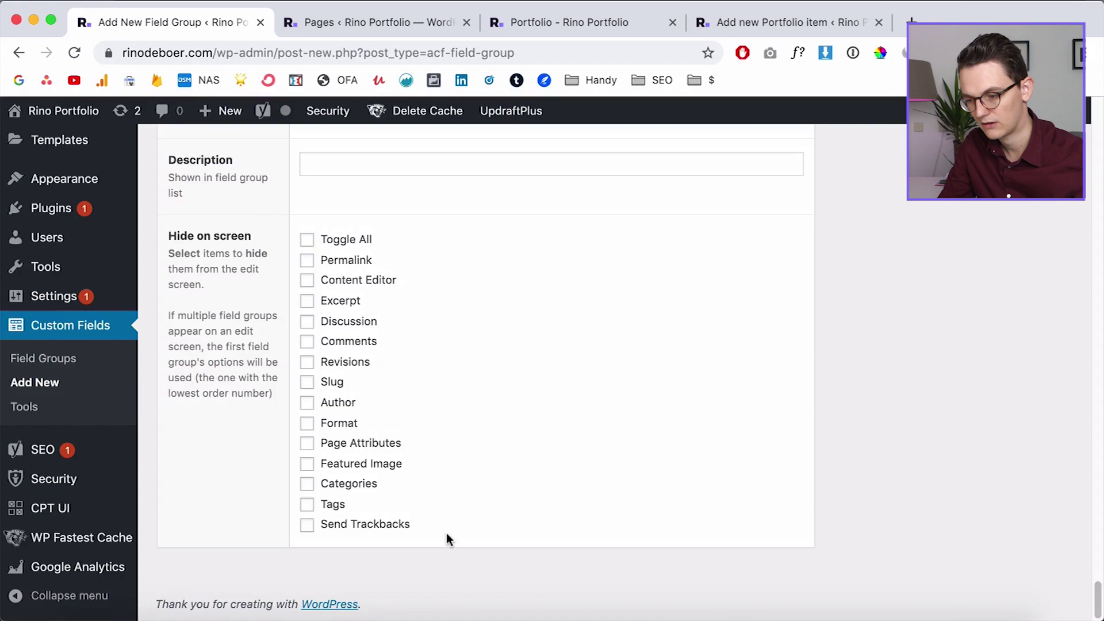
scroll(447, 534, "up", 20)
scroll(888, 407, "down", 10)
scroll(890, 410, "up", 20)
left_click(1061, 317)
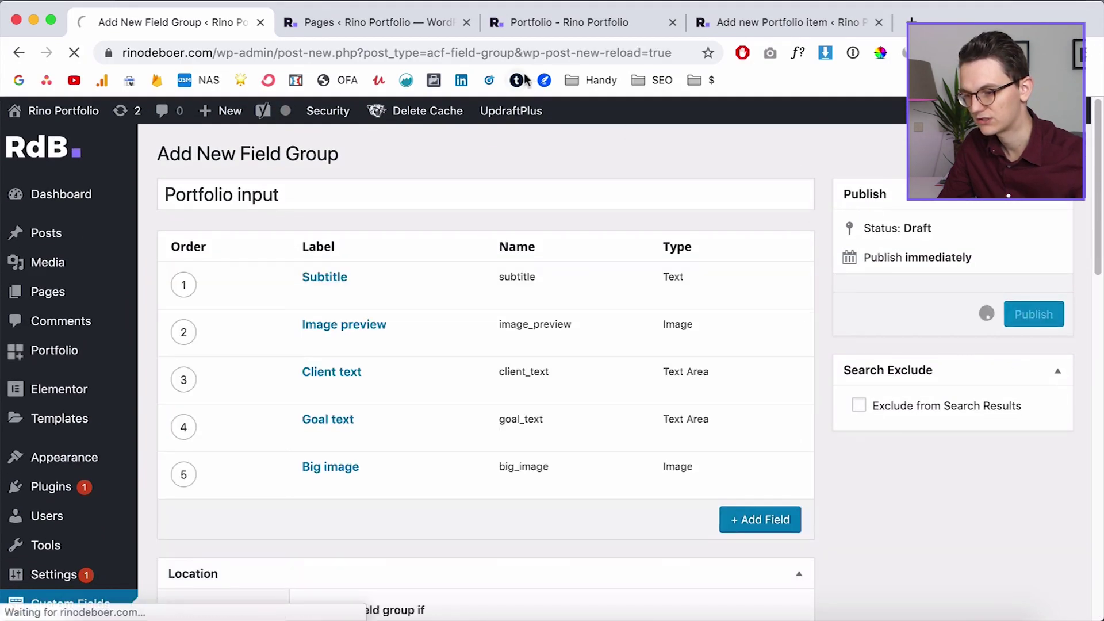
- Reload the editor for the new Portfolio item and examine the Portfolio input fields
left_click(774, 21)
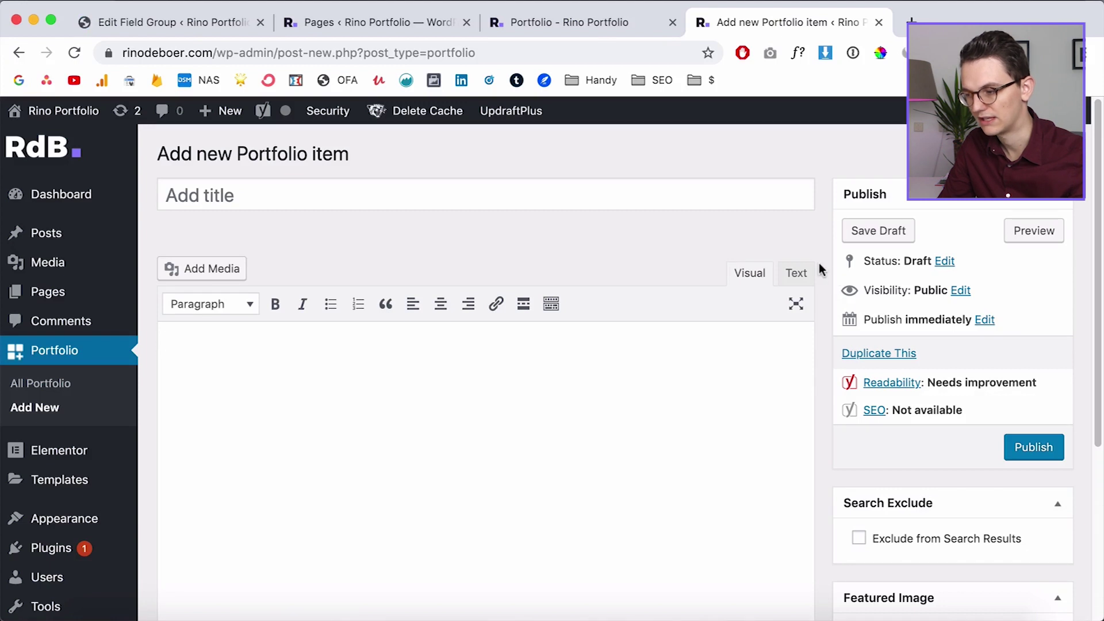
key("super+r")
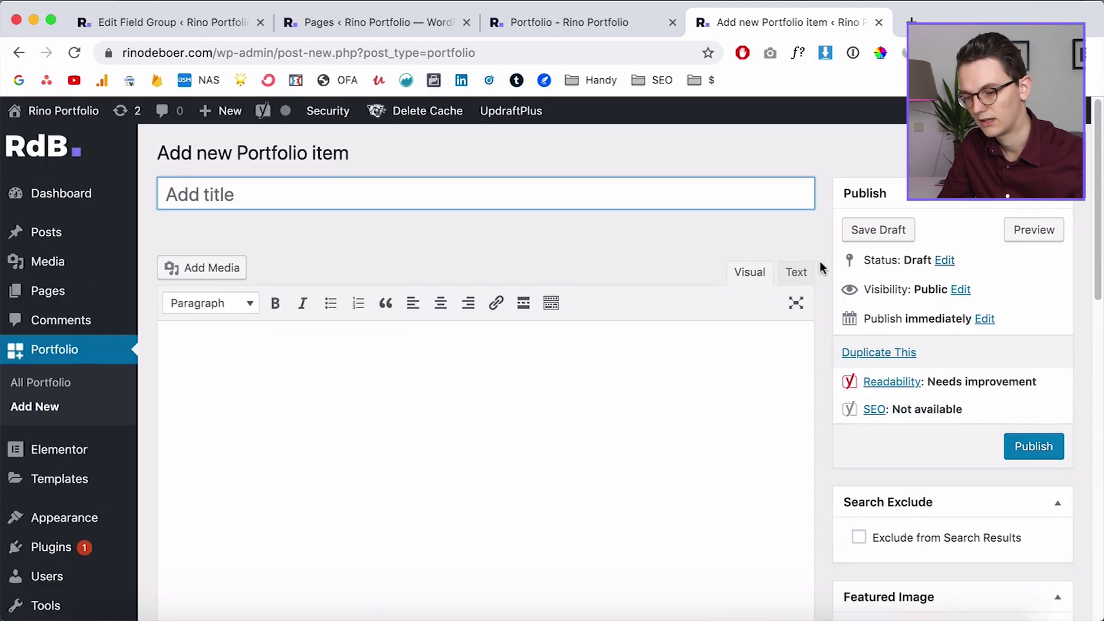
scroll(821, 266, "down", 10)
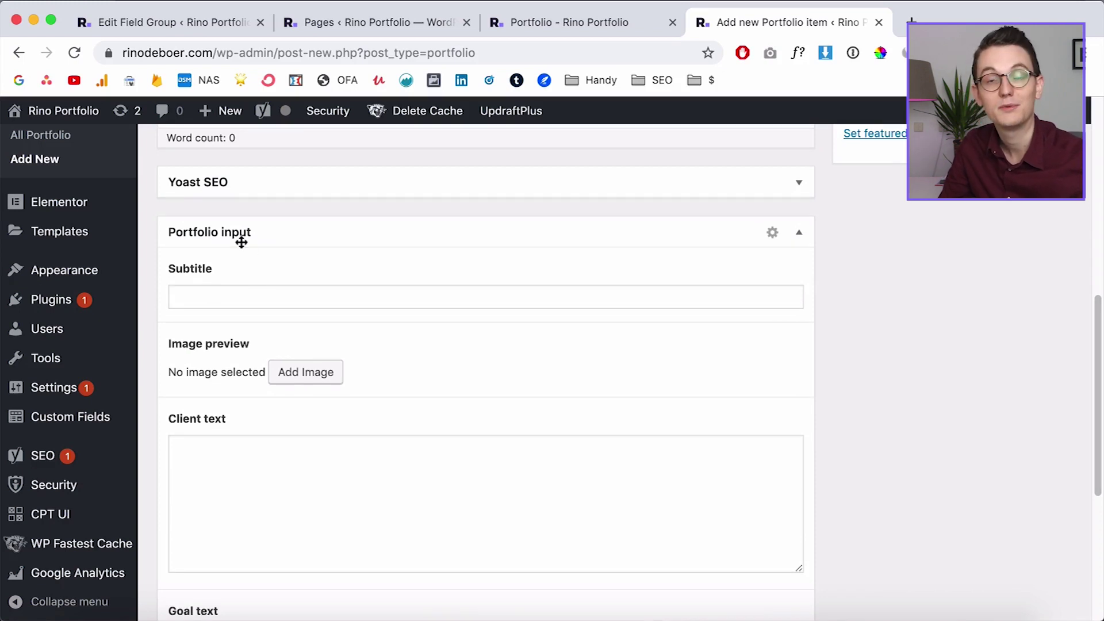
scroll(224, 299, "up", 1)
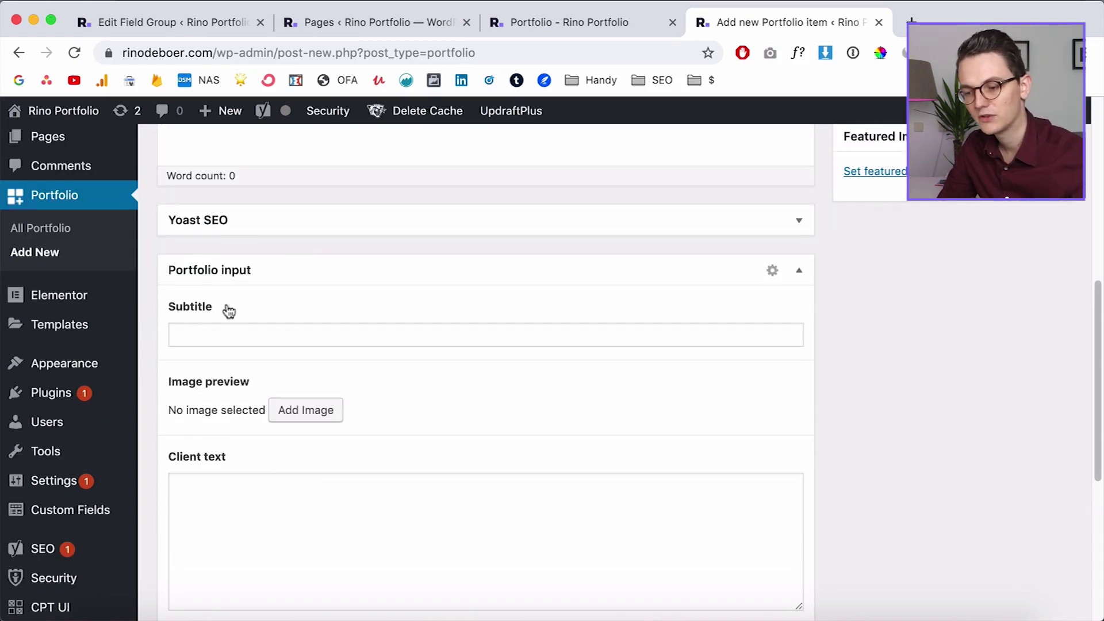
scroll(147, 304, "up", 2)
mouse_move(50, 212)
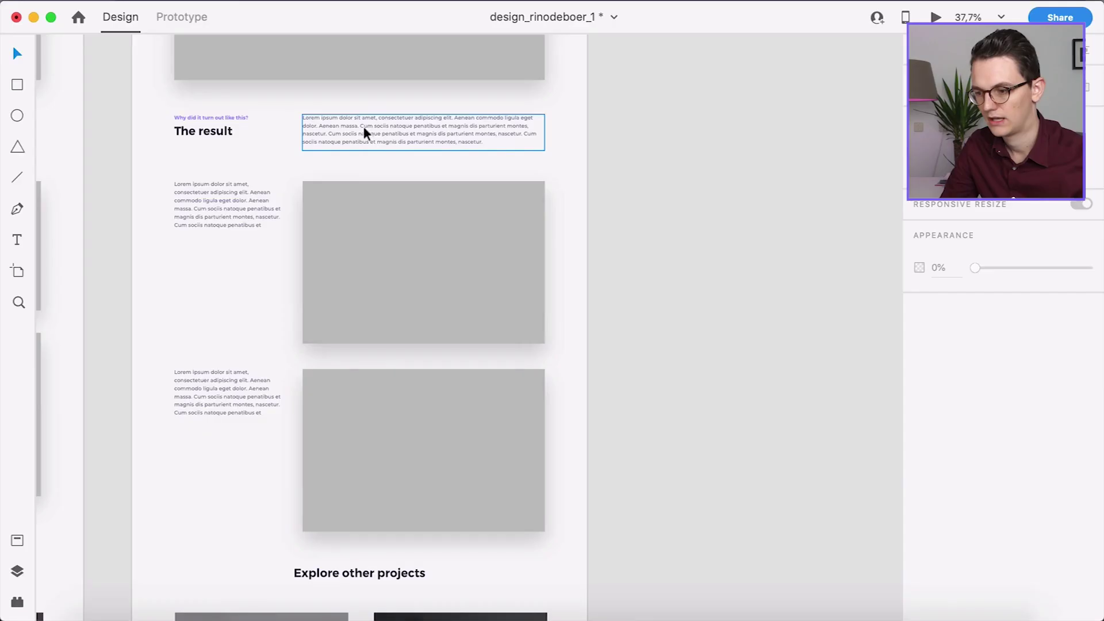
- Switch to Adobe XD, examine the texts and images in the design's result section, and return to the new Portfolio item in the browser
left_click(364, 128)
left_click(208, 232)
left_click(355, 430)
left_click(227, 411)
left_click(708, 393)
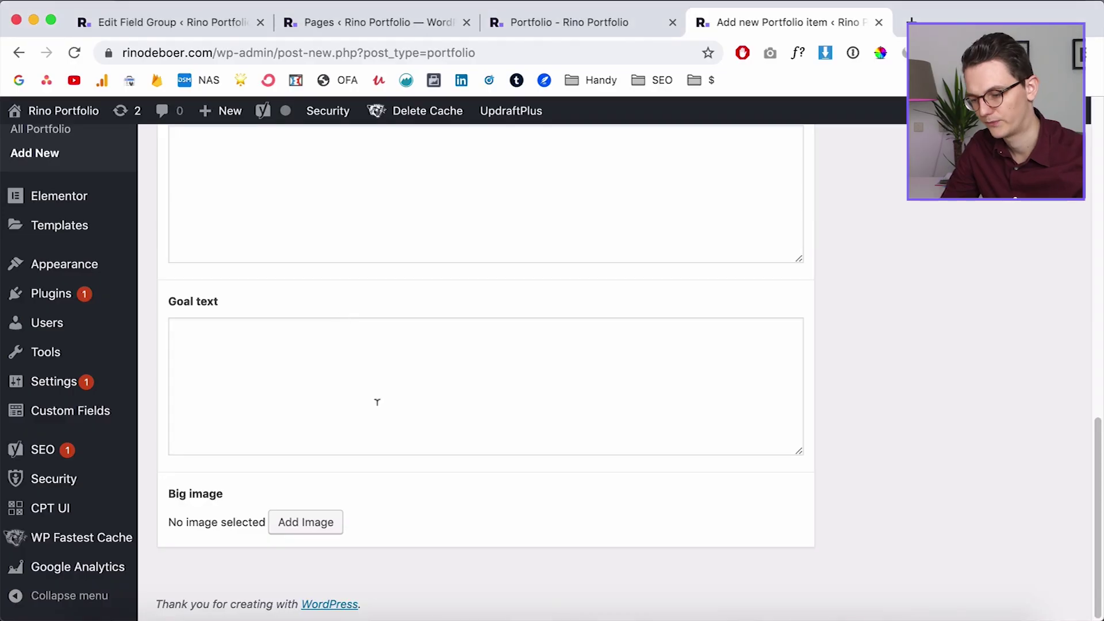
scroll(147, 302, "up", 15)
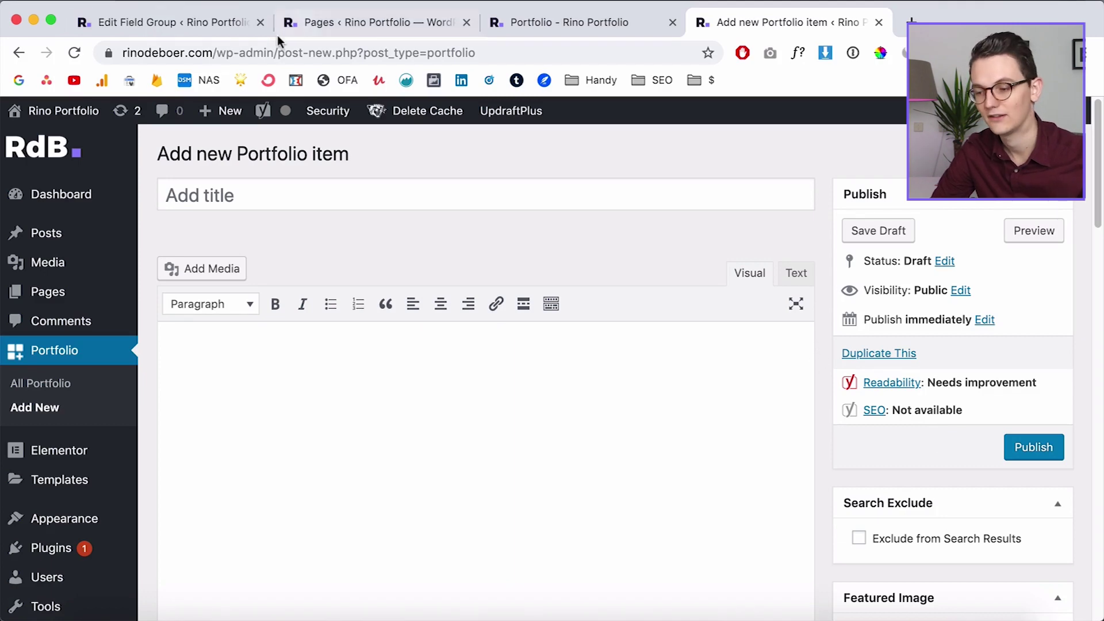
- Compare the Portfolio input group's fields and Hide on screen options with the new Portfolio item editor and the Adobe XD page design
left_click(172, 22)
scroll(147, 365, "down", 3)
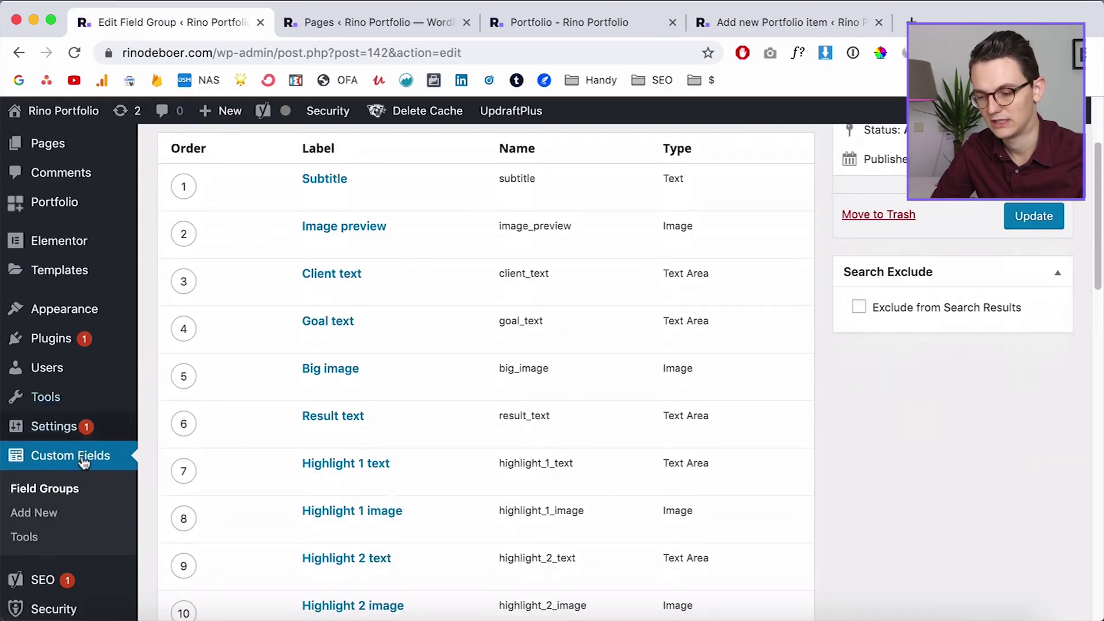
scroll(147, 429, "down", 10)
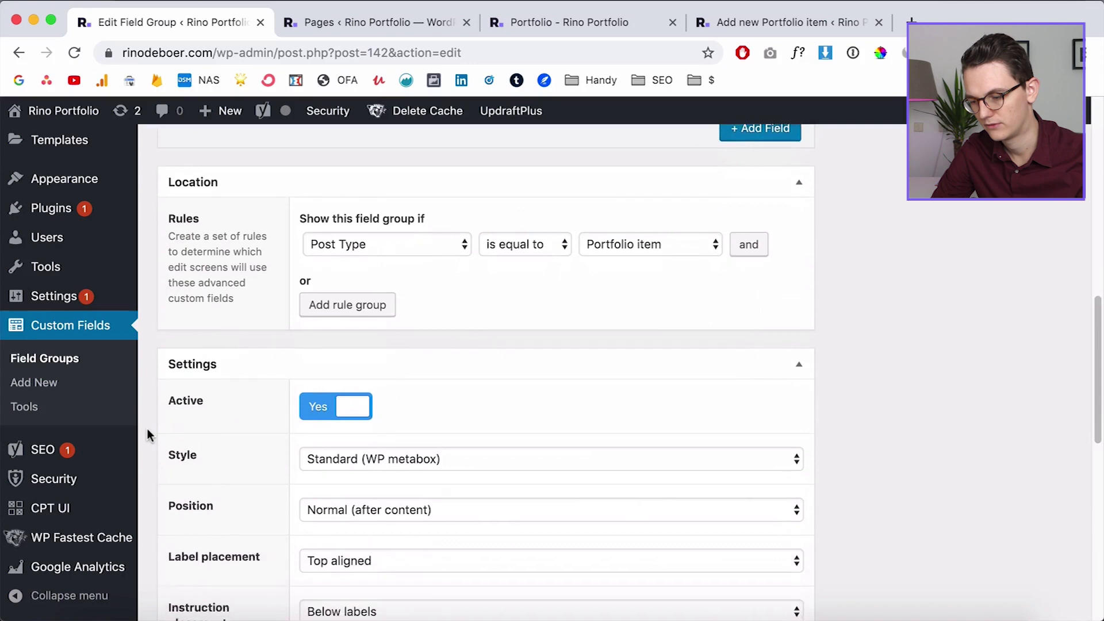
scroll(147, 430, "down", 10)
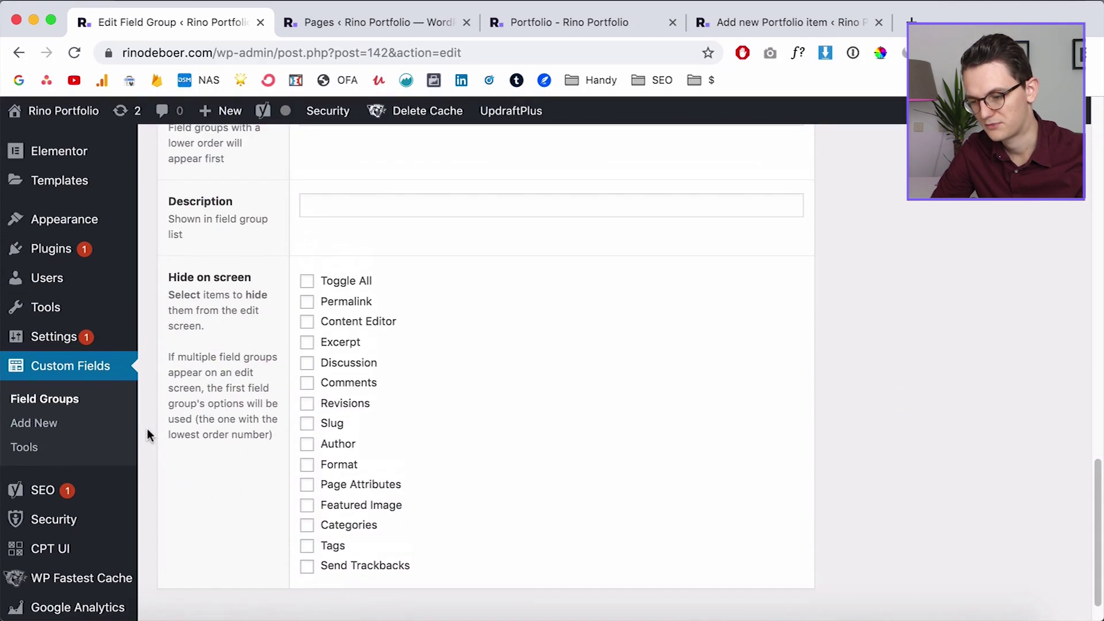
left_click(327, 23)
left_click(767, 22)
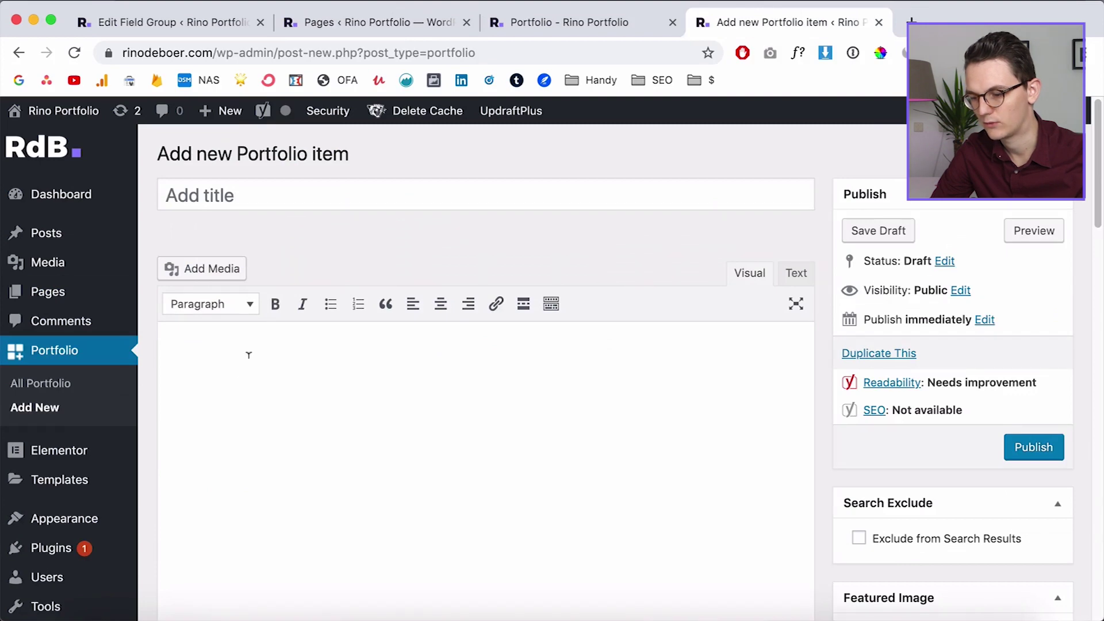
scroll(197, 374, "down", 4)
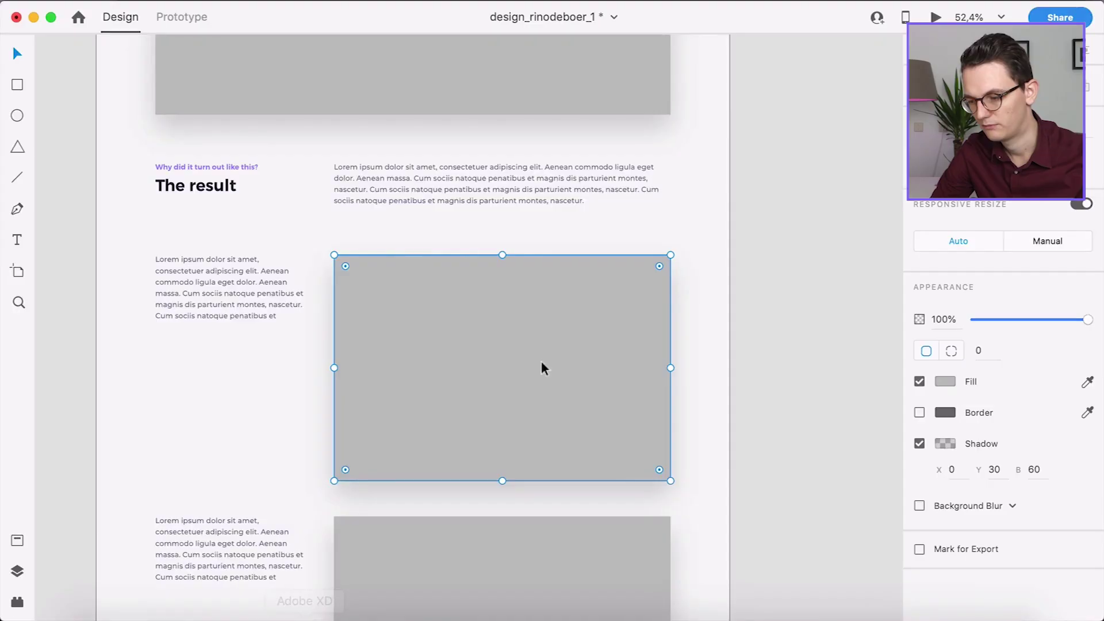
scroll(541, 361, "up", 10)
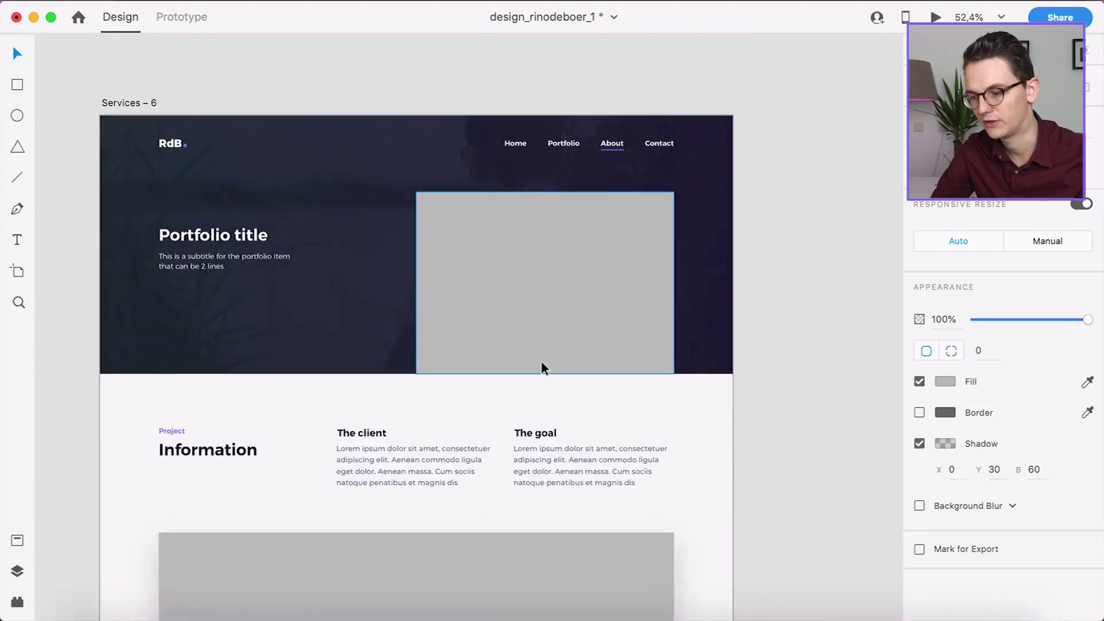
scroll(541, 361, "down", 3)
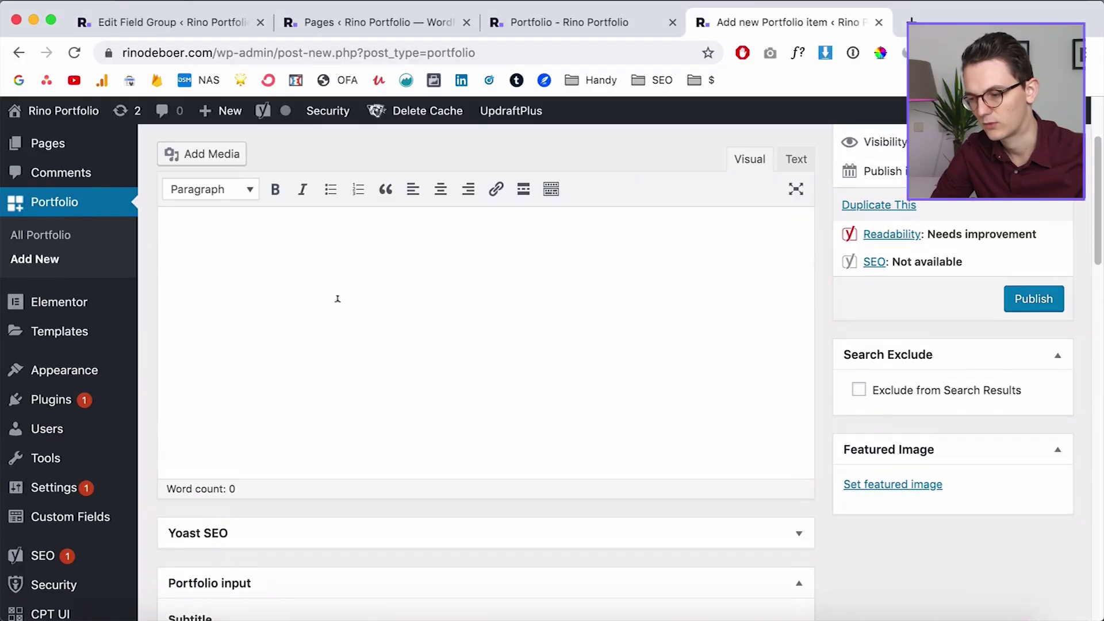
- Set the Portfolio input field group to hide Content Editor, Discussion and Comments on the edit screen, and update the group
left_click(180, 24)
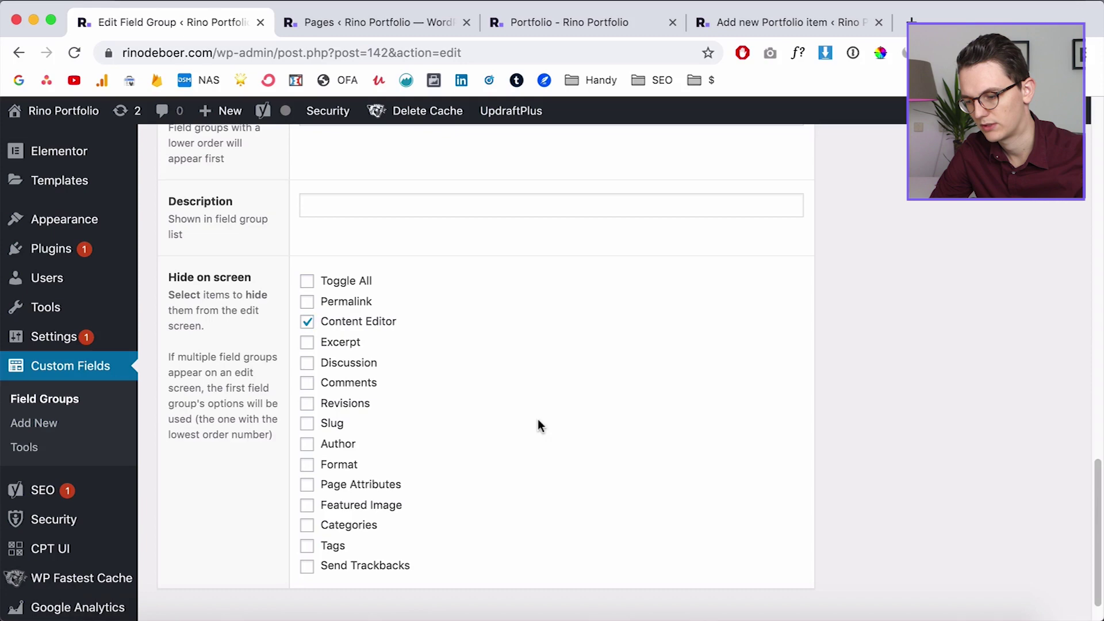
left_click(308, 383)
left_click(308, 363)
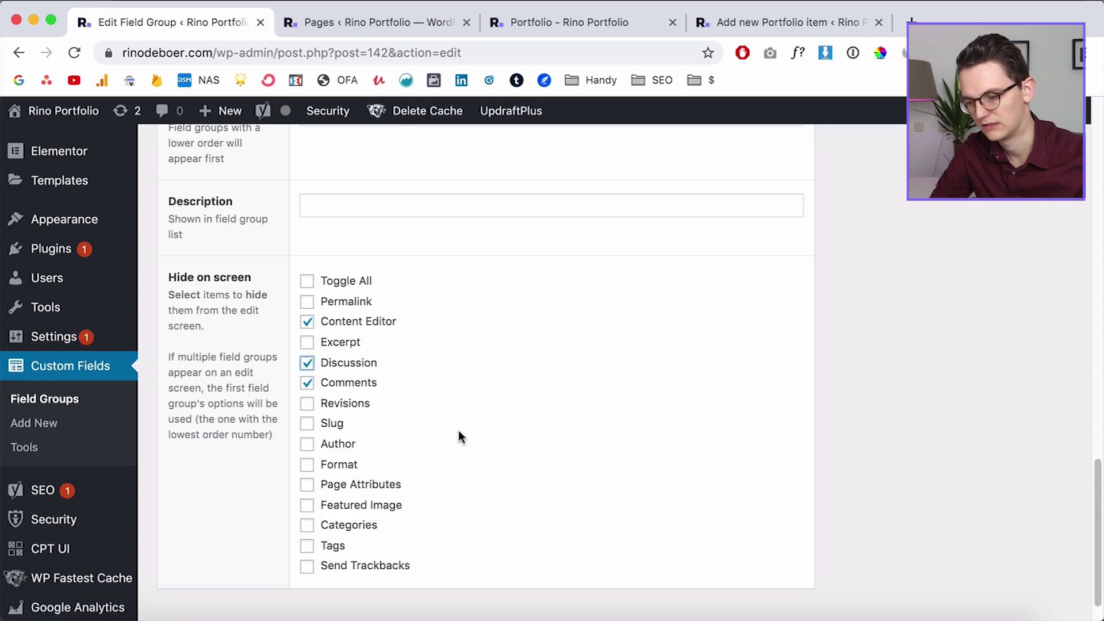
scroll(459, 437, "down", 1)
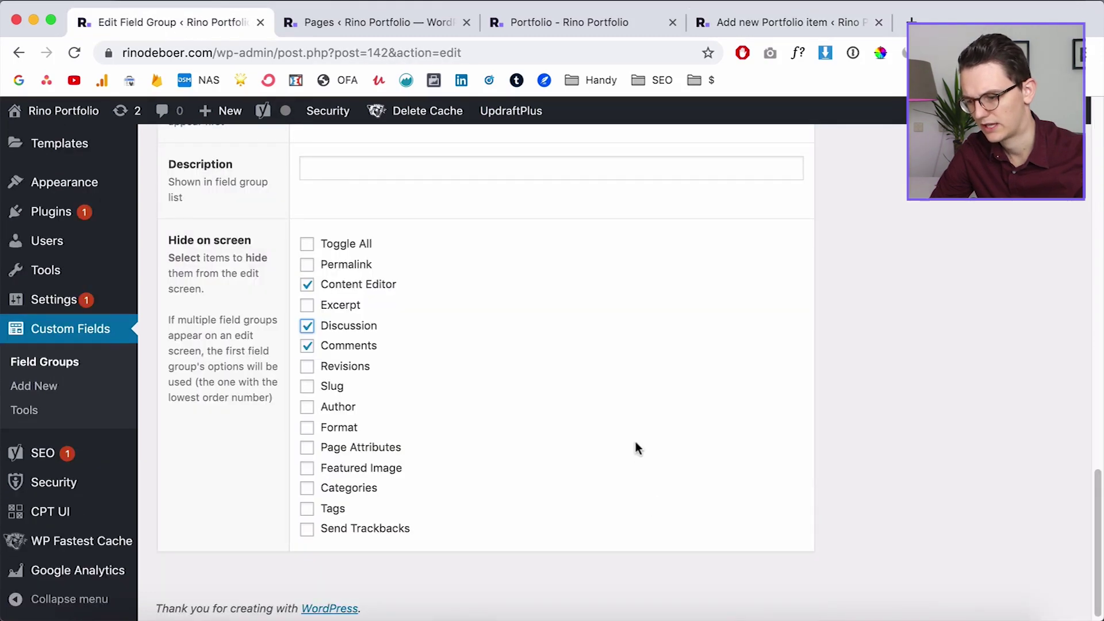
scroll(638, 448, "up", 15)
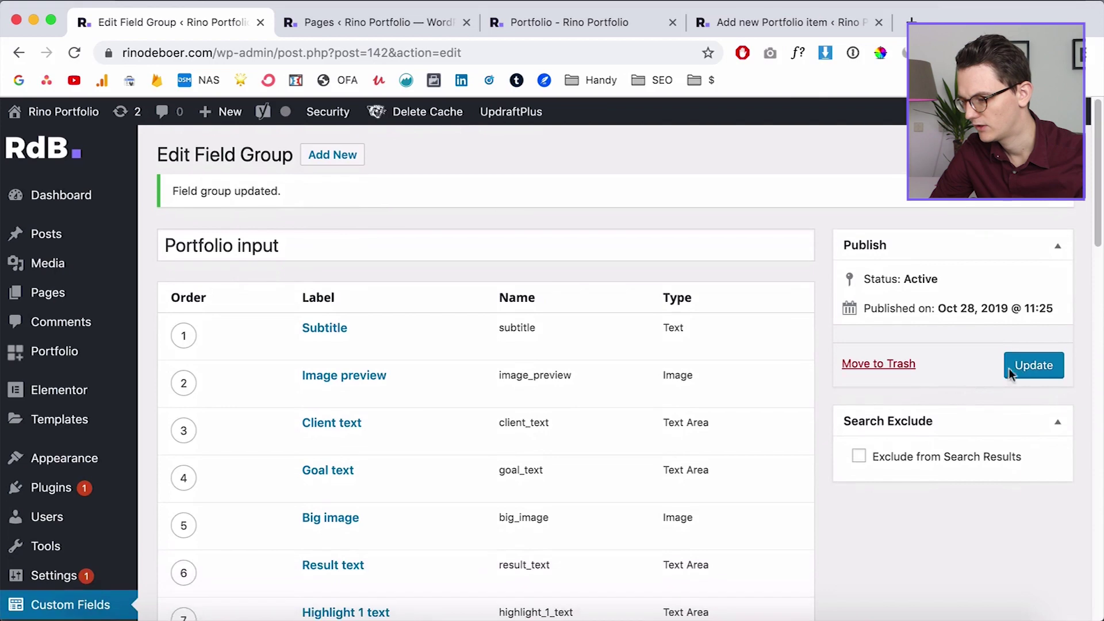
left_click(1011, 365)
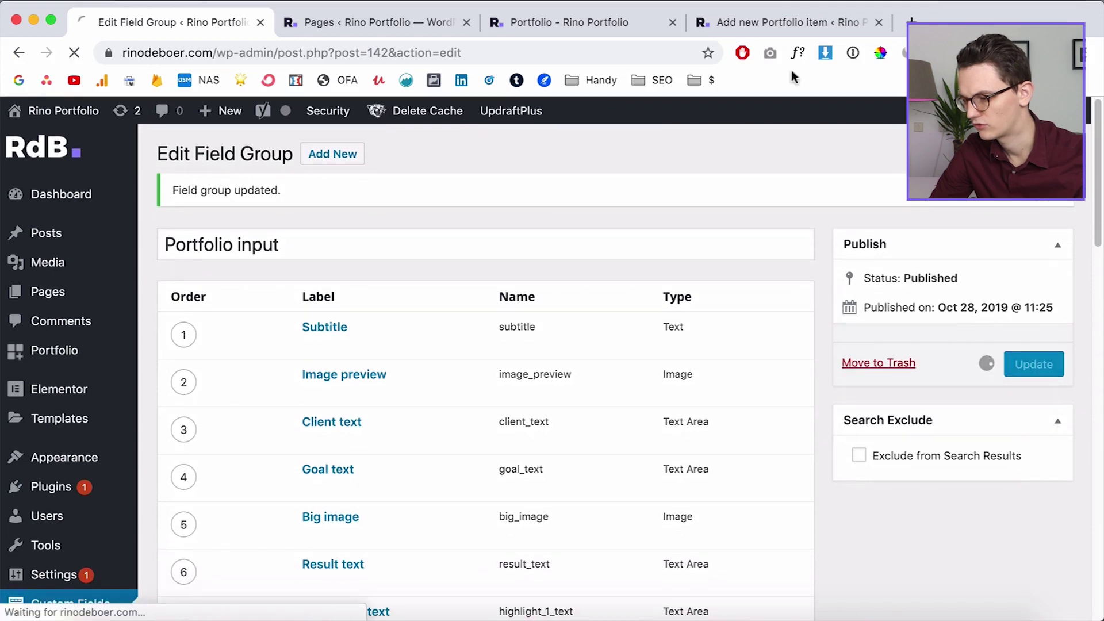
- Reload the editor for the new Portfolio item and check its layout from the title through the Portfolio input fields
left_click(732, 18)
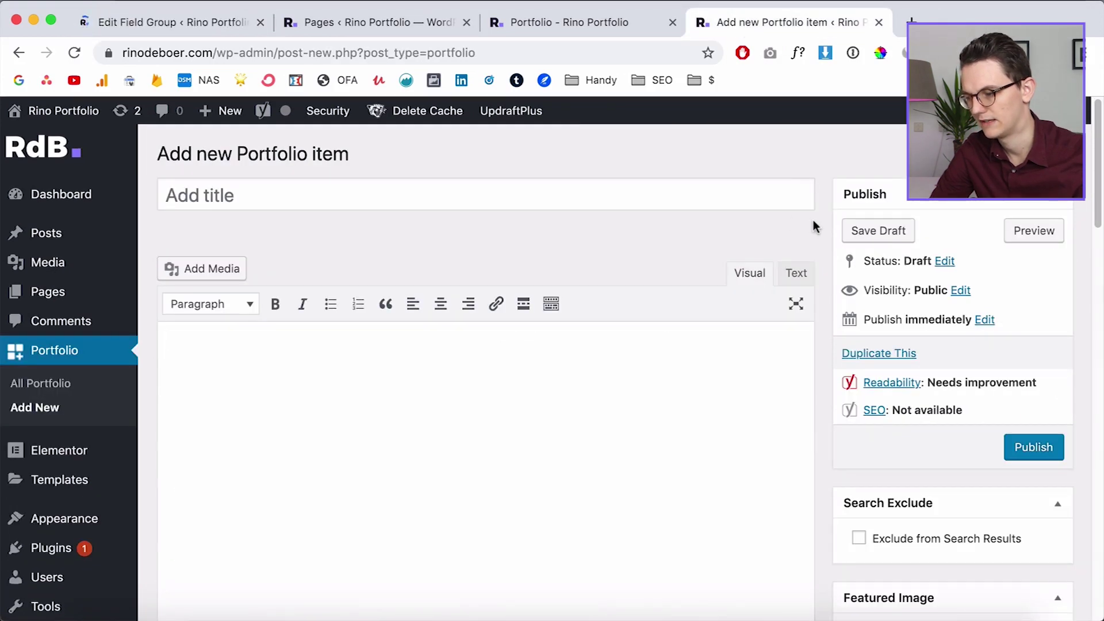
key("super+r")
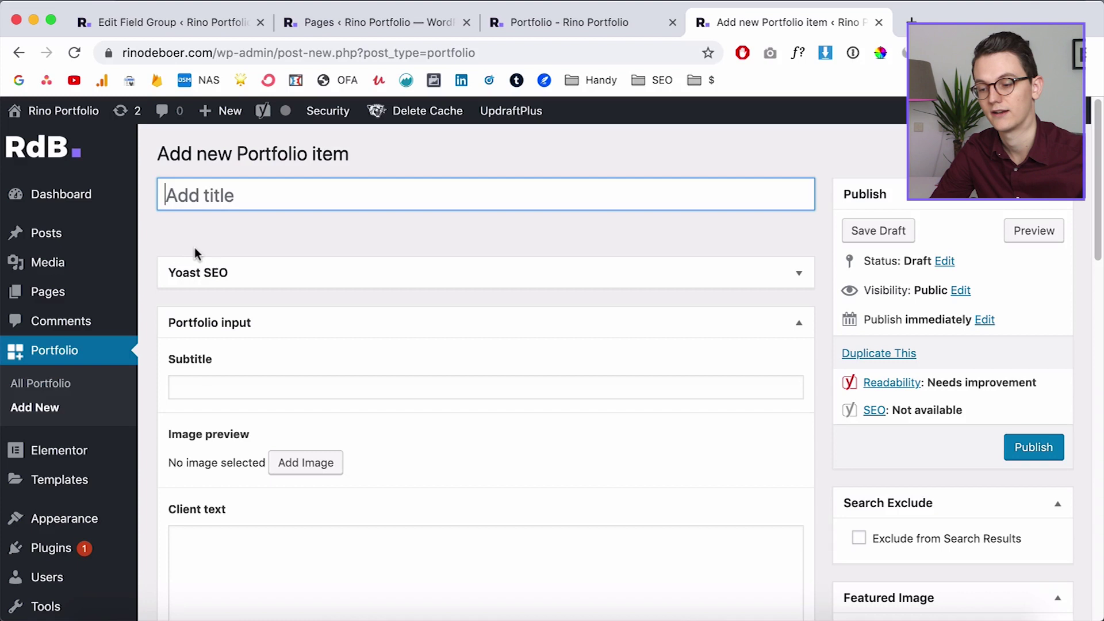
scroll(142, 252, "down", 2)
scroll(148, 267, "up", 2)
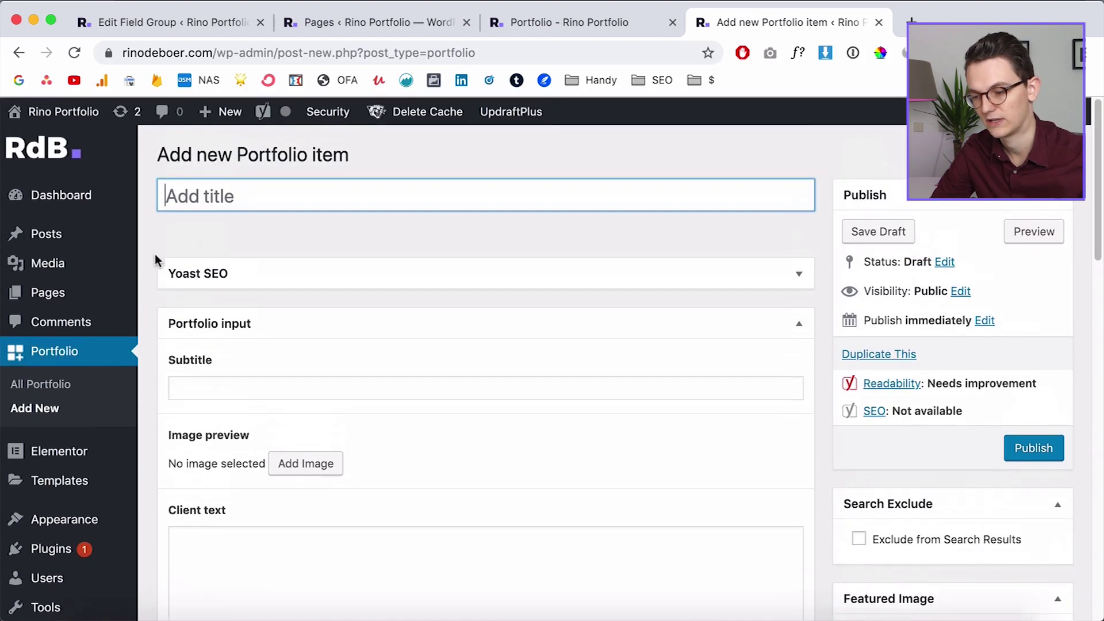
left_click(197, 387)
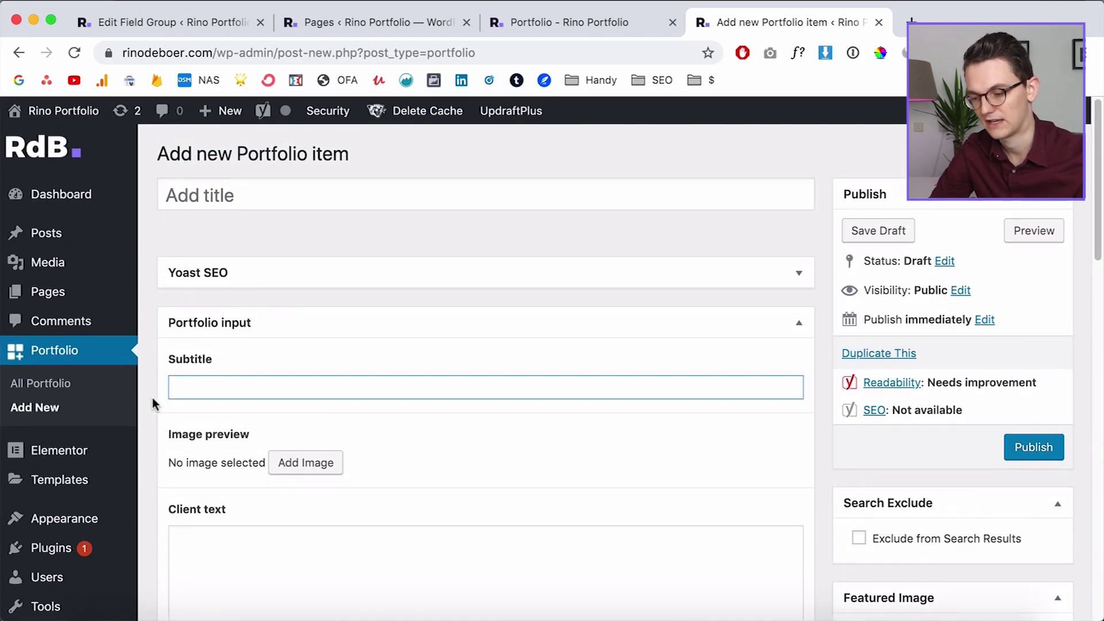
scroll(155, 449, "down", 3)
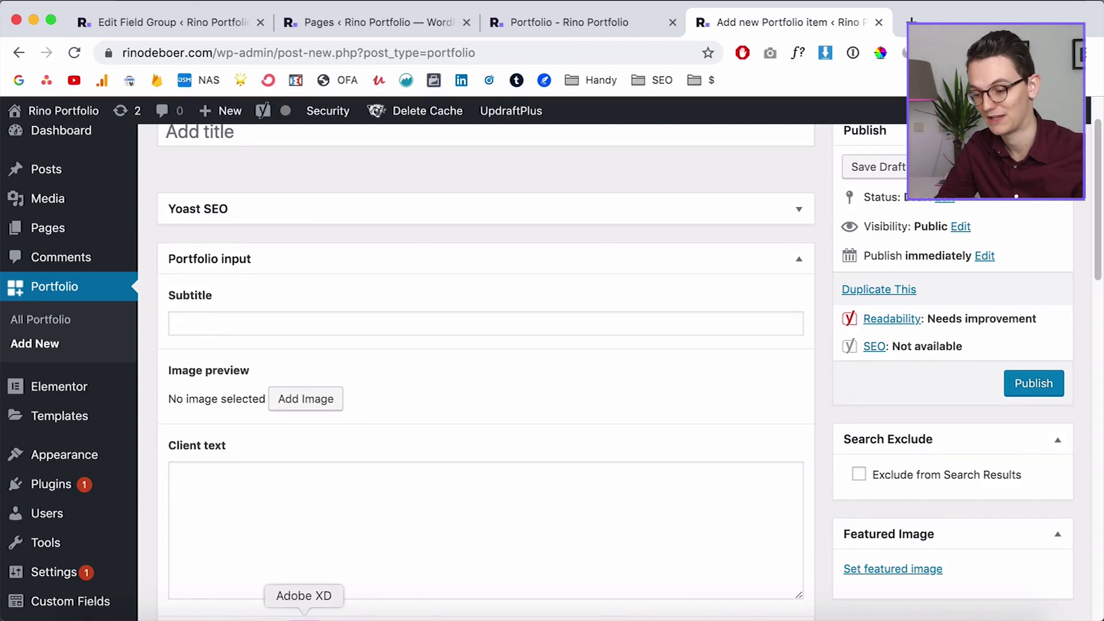
- Switch to Adobe XD and examine the Services – 6 portfolio page layout beside its neighbouring variants
left_click(305, 608)
scroll(550, 397, "down", 5)
scroll(551, 397, "down", 2)
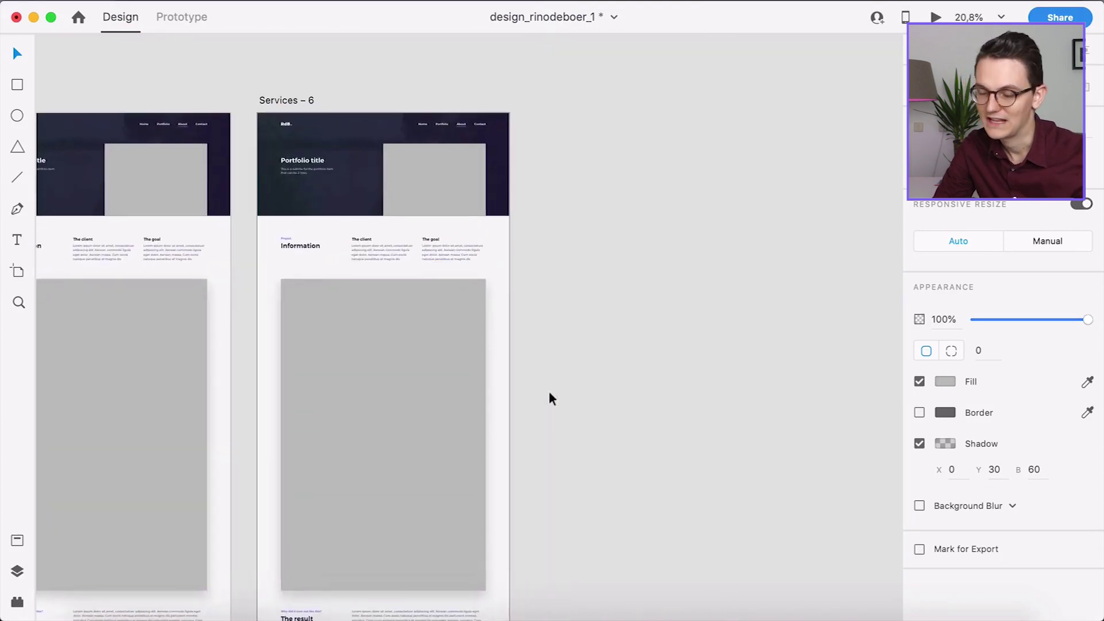
scroll(550, 397, "down", 2)
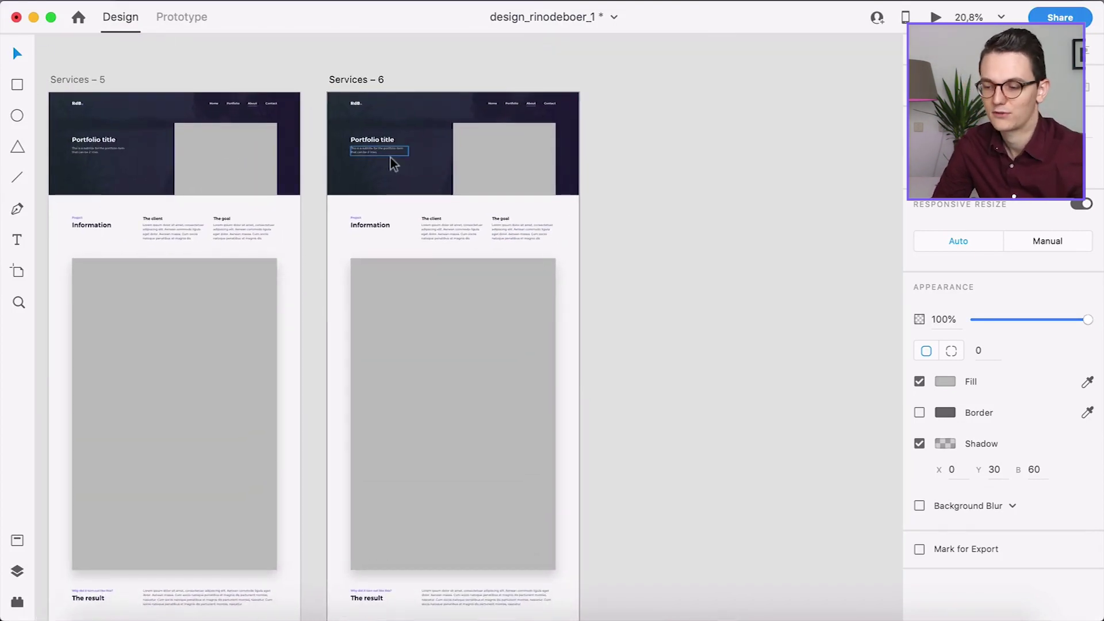
scroll(393, 163, "down", 2)
scroll(394, 164, "left", 2)
left_click(419, 104)
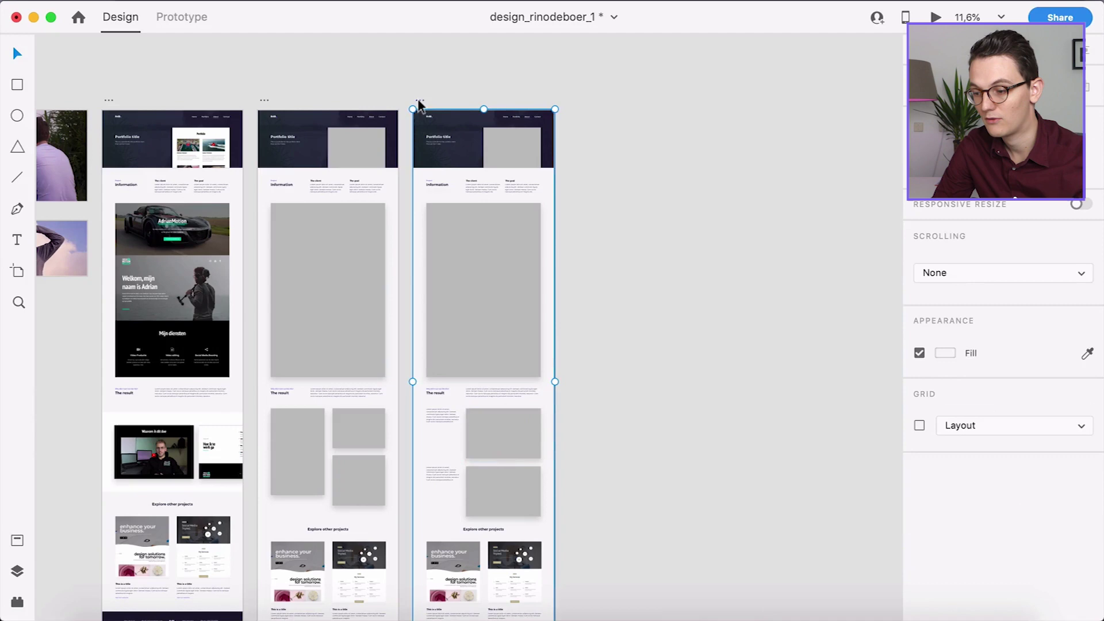
- Examine the other page artboards and the wireframe sketch in the design, and compare the three portfolio layout variants
scroll(418, 98, "left", 5)
scroll(417, 98, "left", 10)
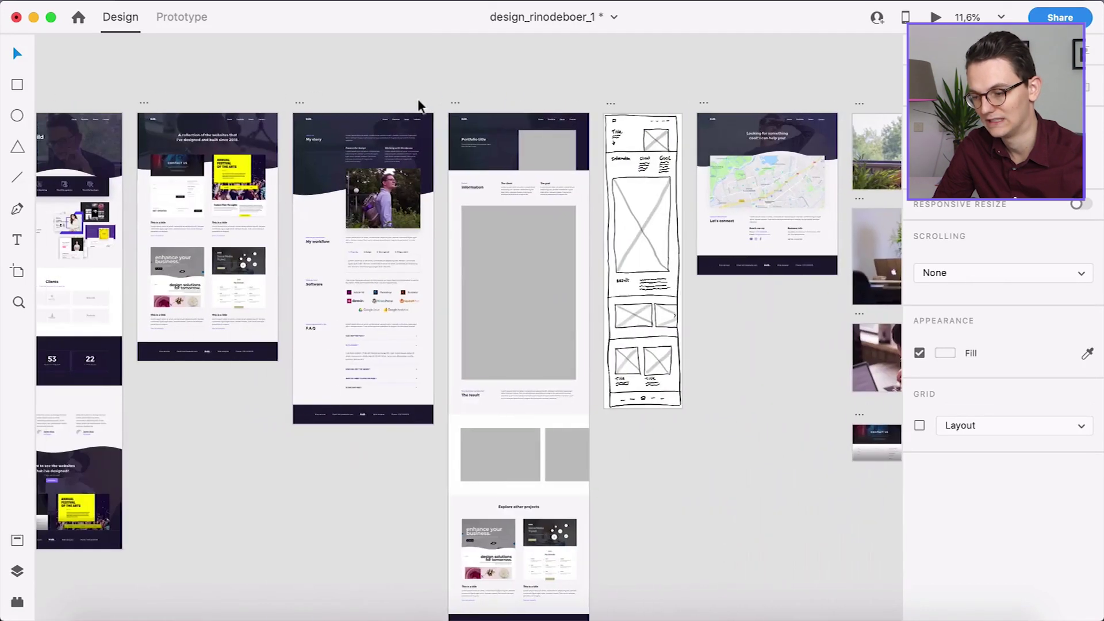
scroll(336, 98, "up", 5)
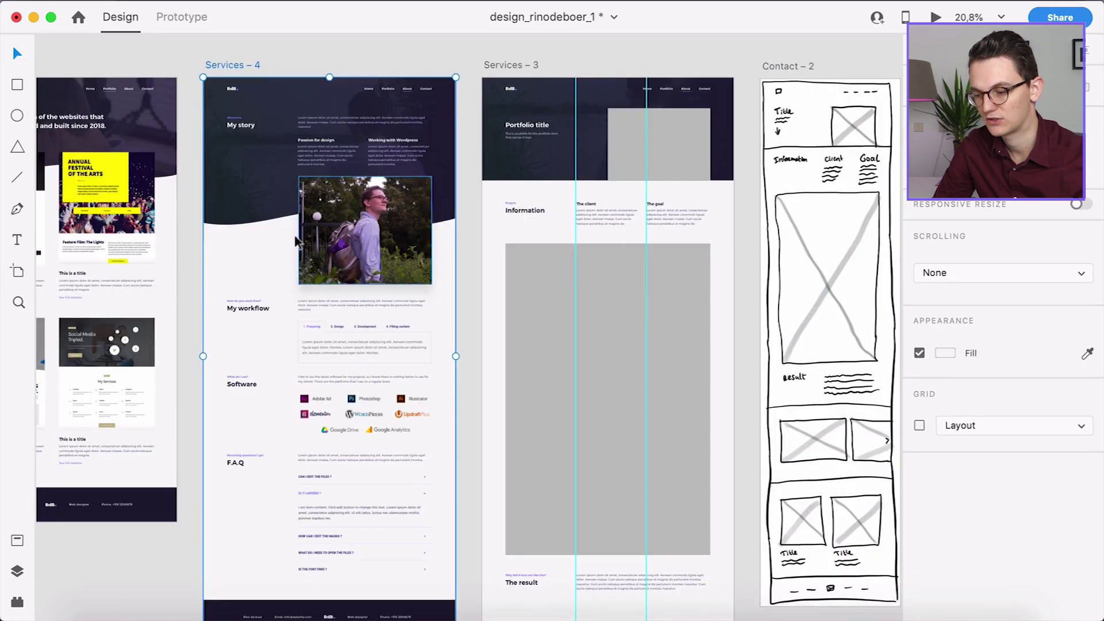
scroll(326, 293, "down", 1)
scroll(326, 293, "down", 4)
scroll(328, 290, "right", 10)
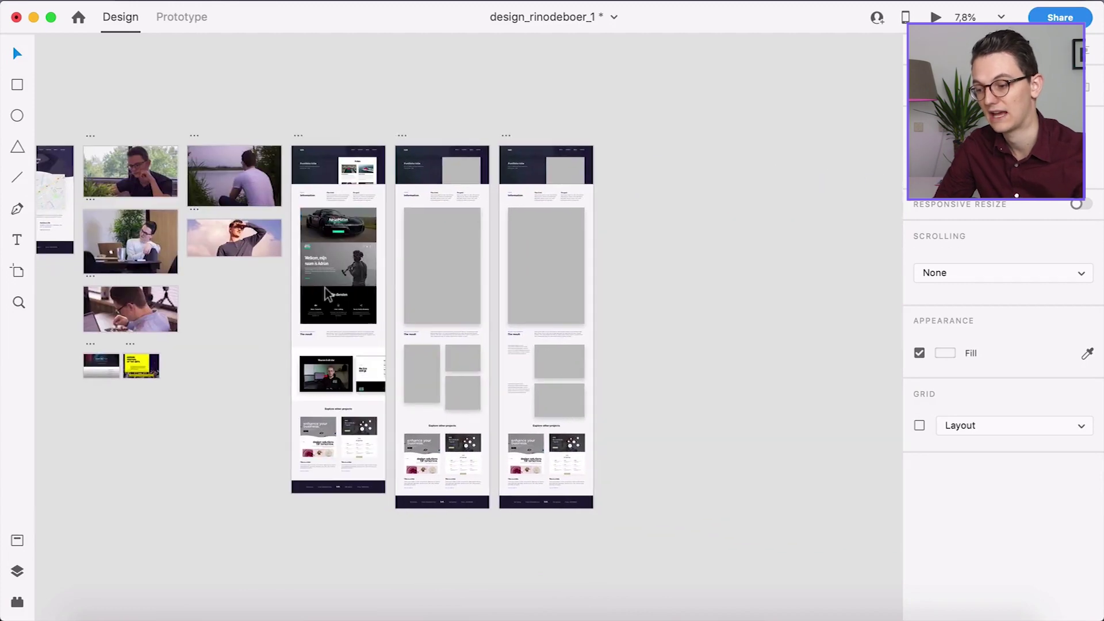
scroll(581, 257, "up", 3)
scroll(517, 253, "right", 3)
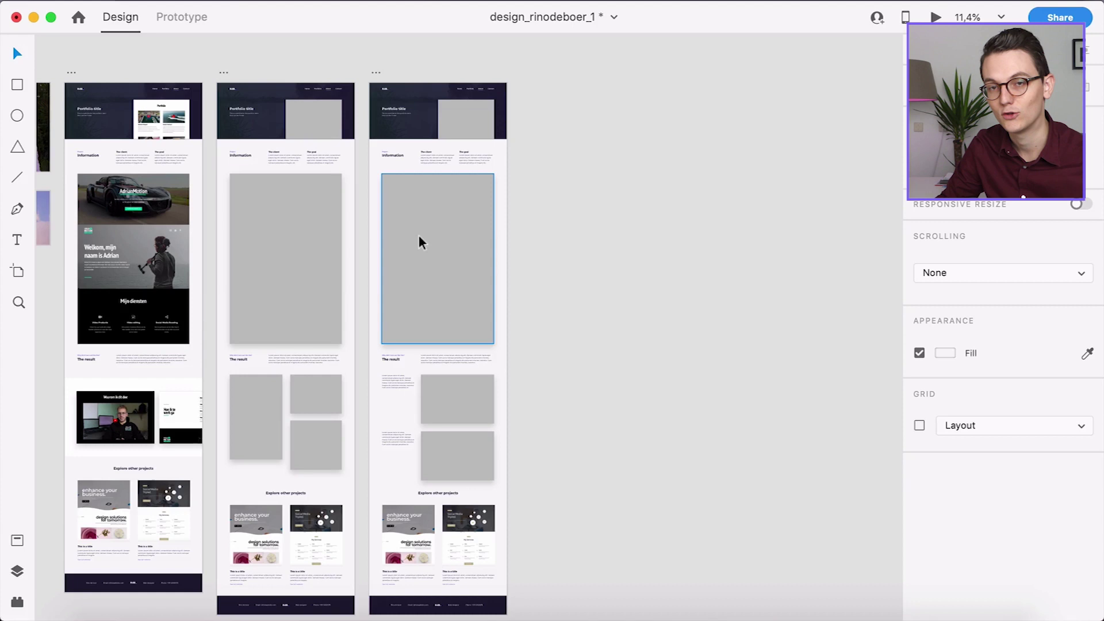
scroll(419, 235, "down", 2)
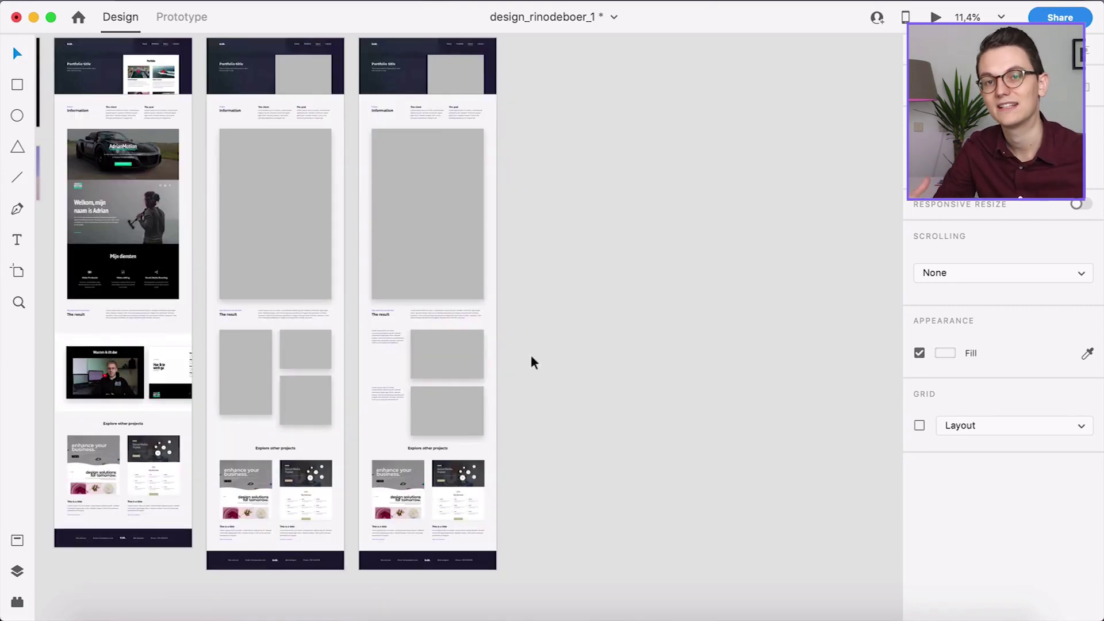